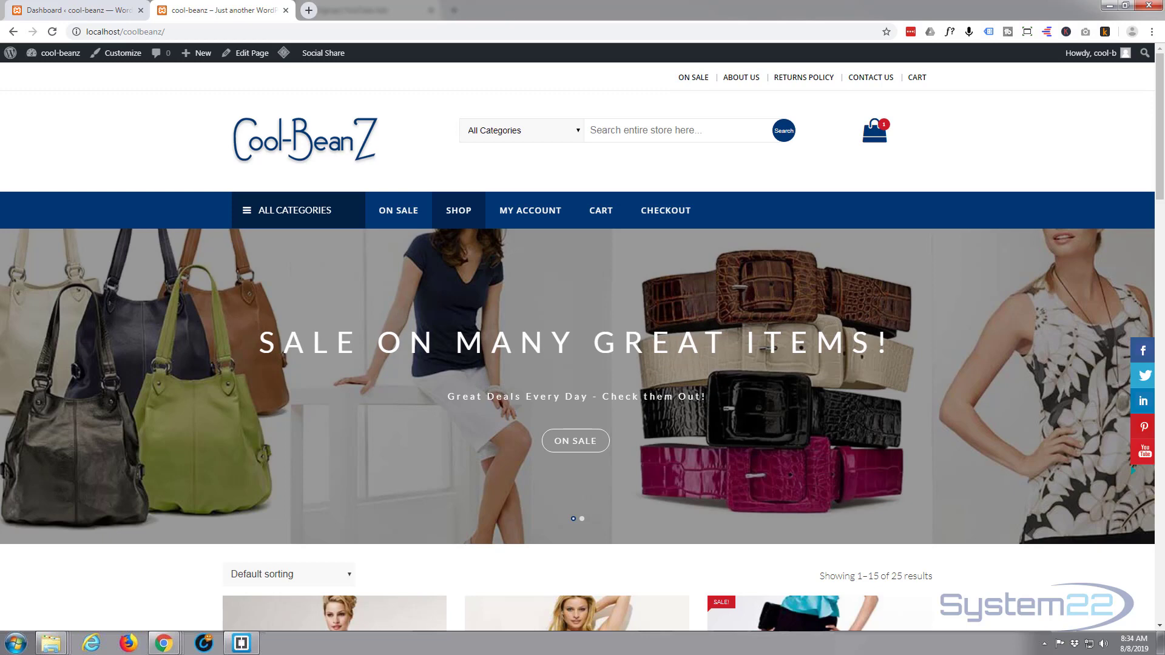
Look through the store's home page, examining the sale banner and the product listings beneath it.
scroll(264, 279, "down", 6)
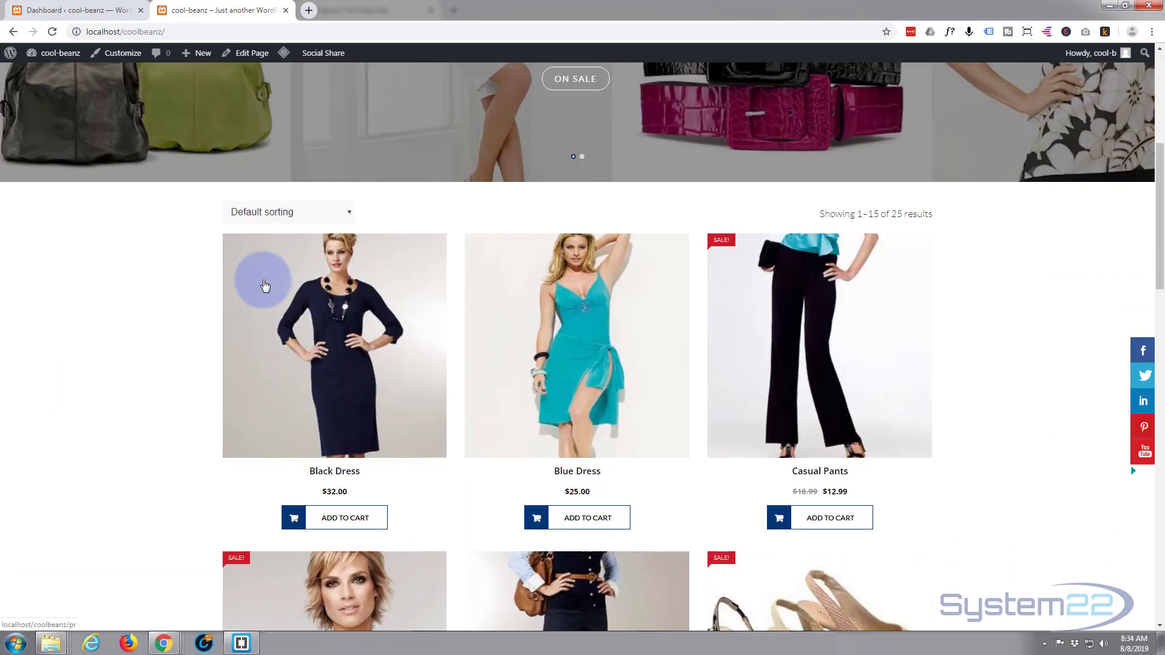
scroll(265, 285, "down", 13)
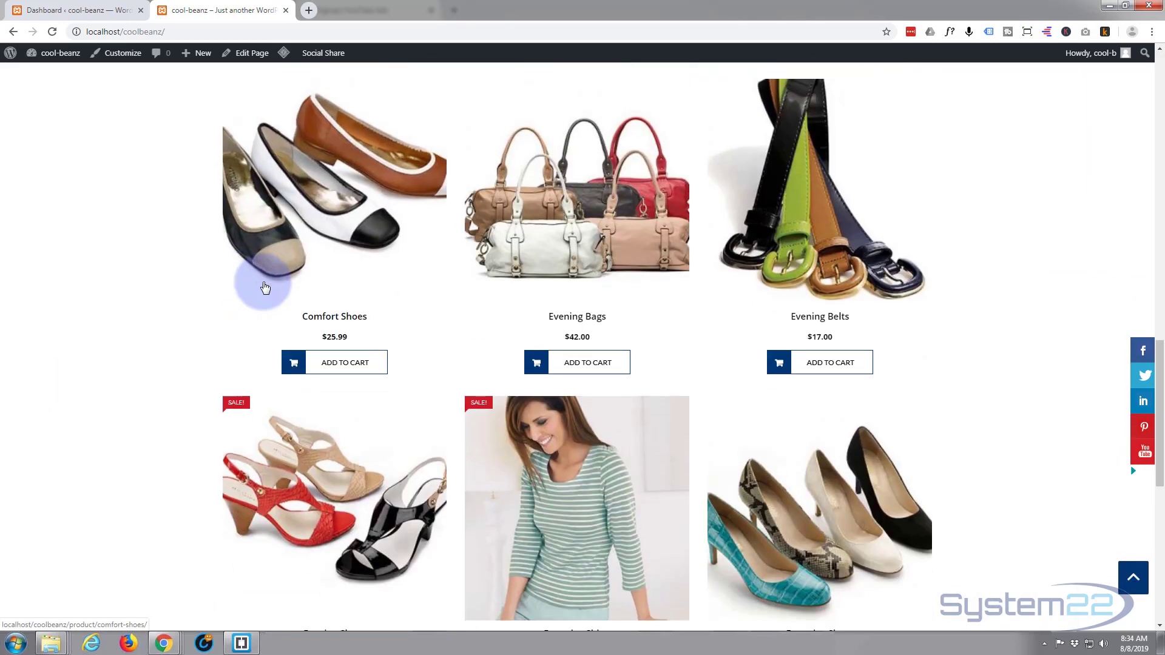
scroll(264, 287, "down", 5)
scroll(264, 288, "up", 2)
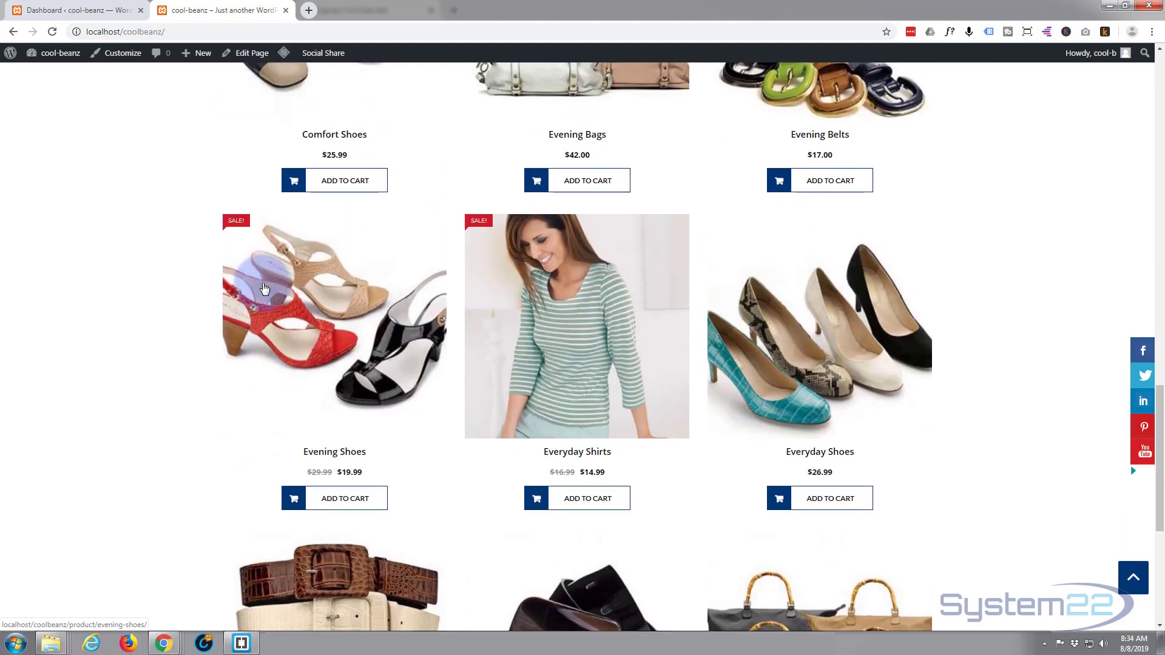
scroll(264, 289, "up", 13)
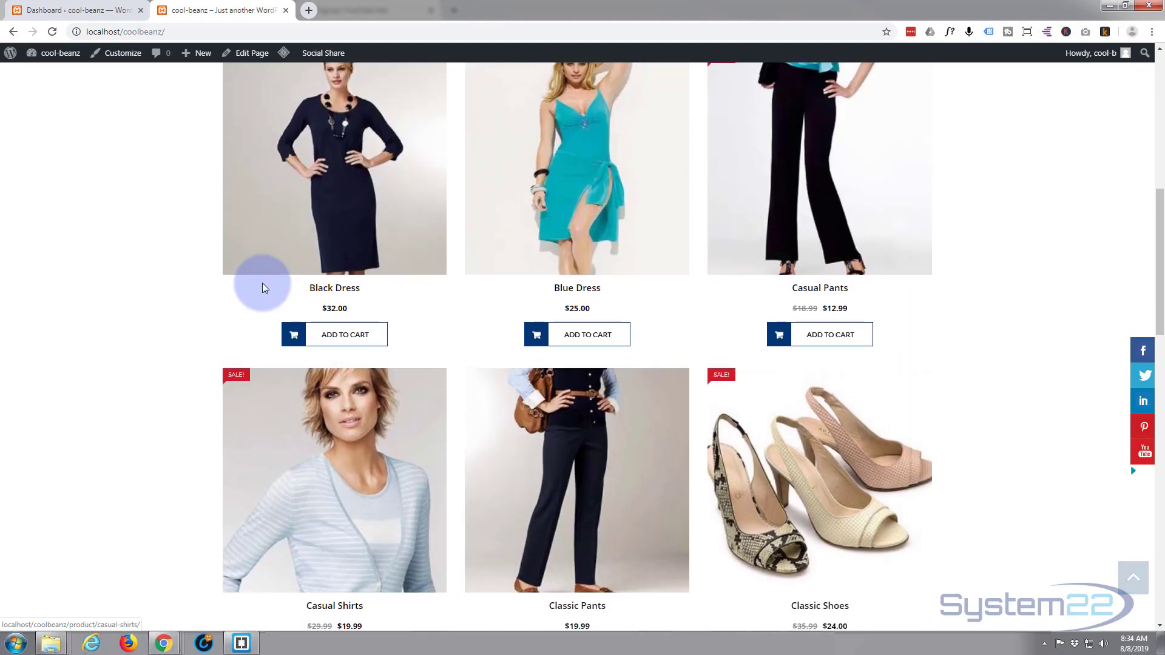
scroll(262, 288, "up", 9)
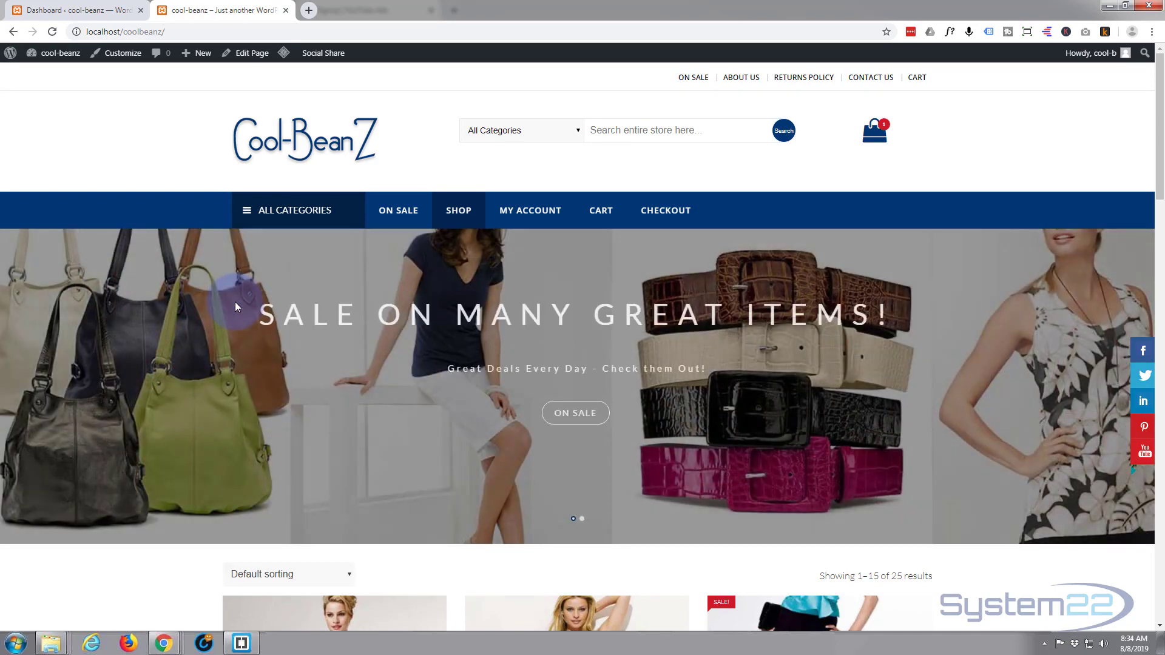
scroll(235, 301, "down", 7)
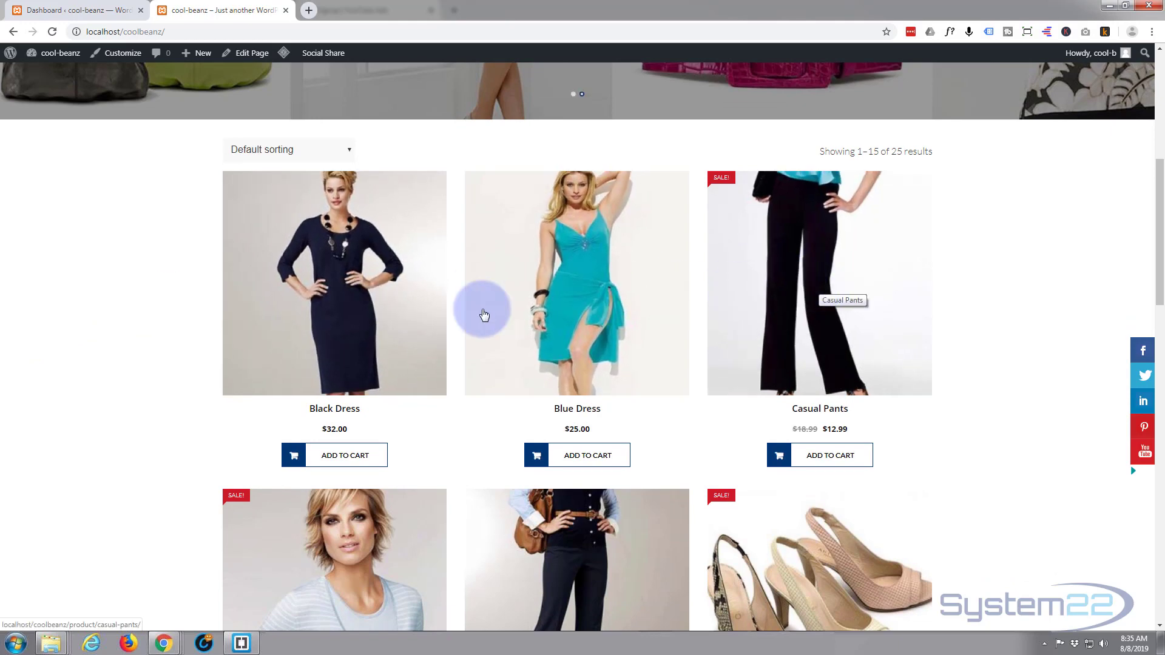
scroll(126, 363, "up", 2)
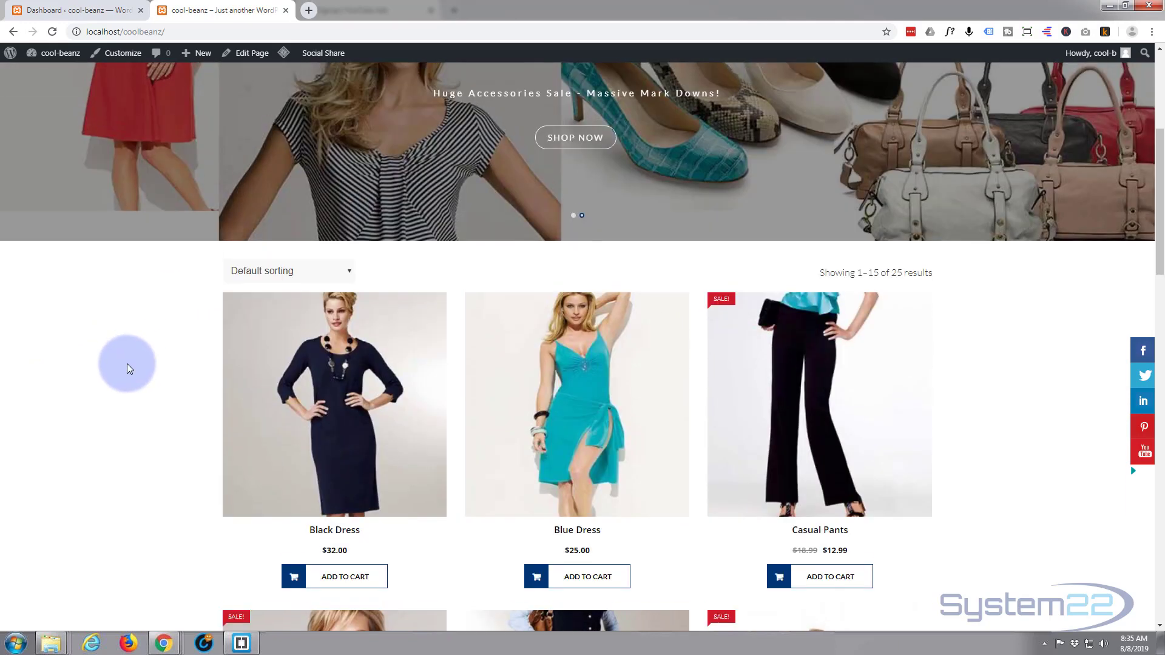
scroll(126, 368, "up", 5)
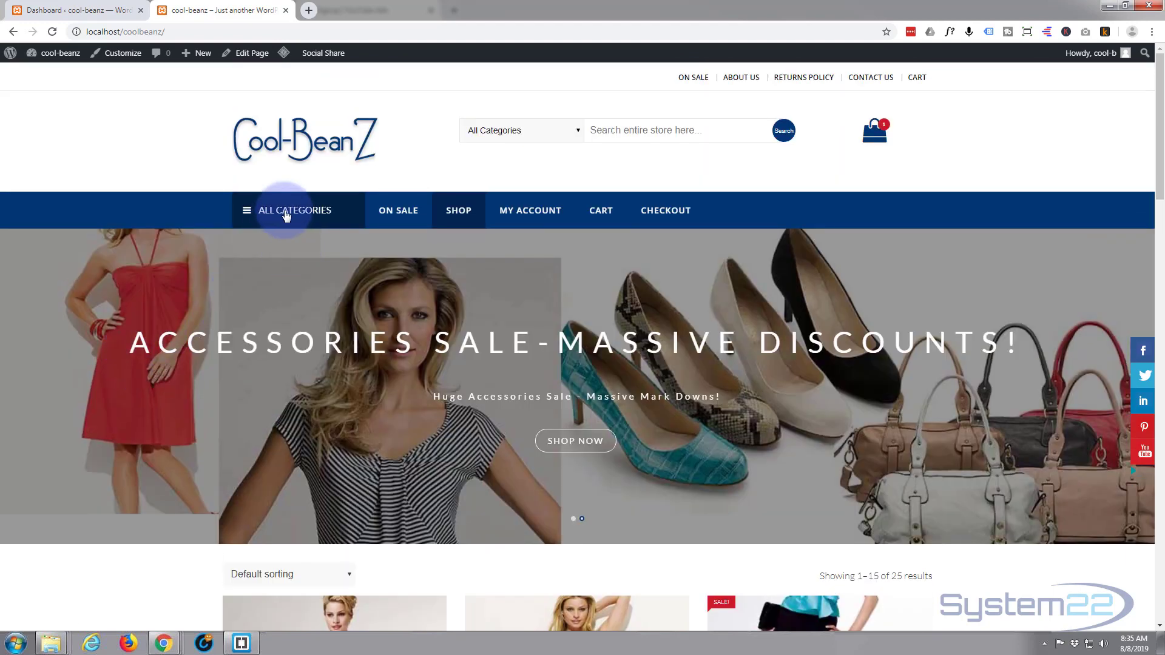
View the Bags category page and the Shirts category page of the store to compare their title banners.
left_click(286, 214)
left_click(267, 308)
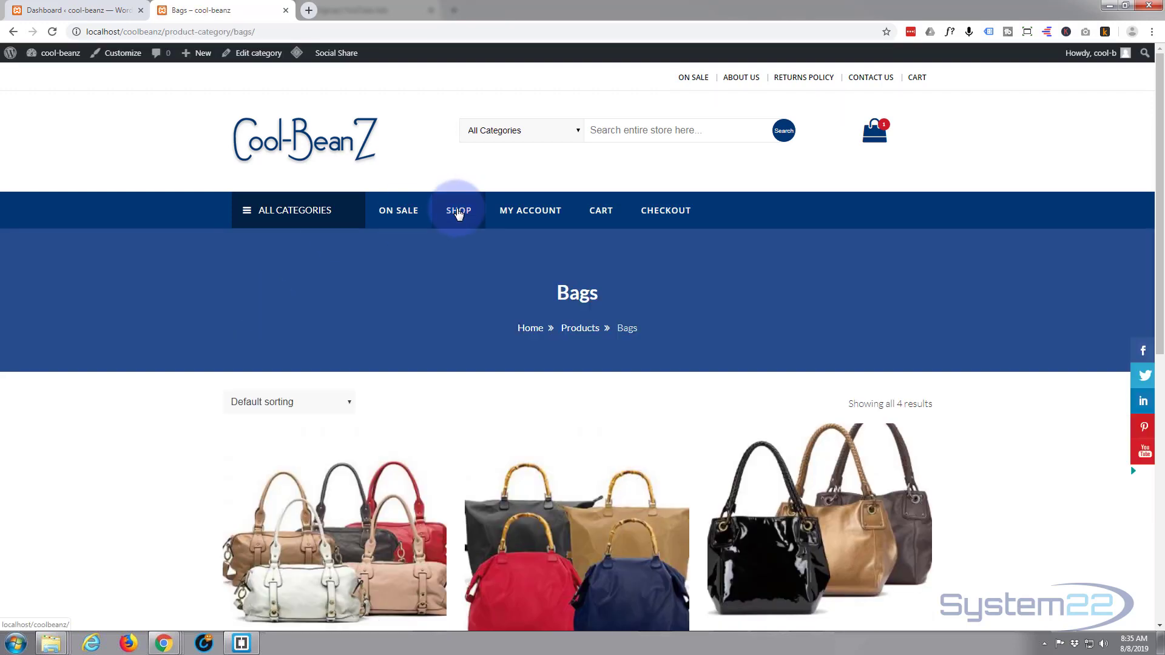
left_click(333, 220)
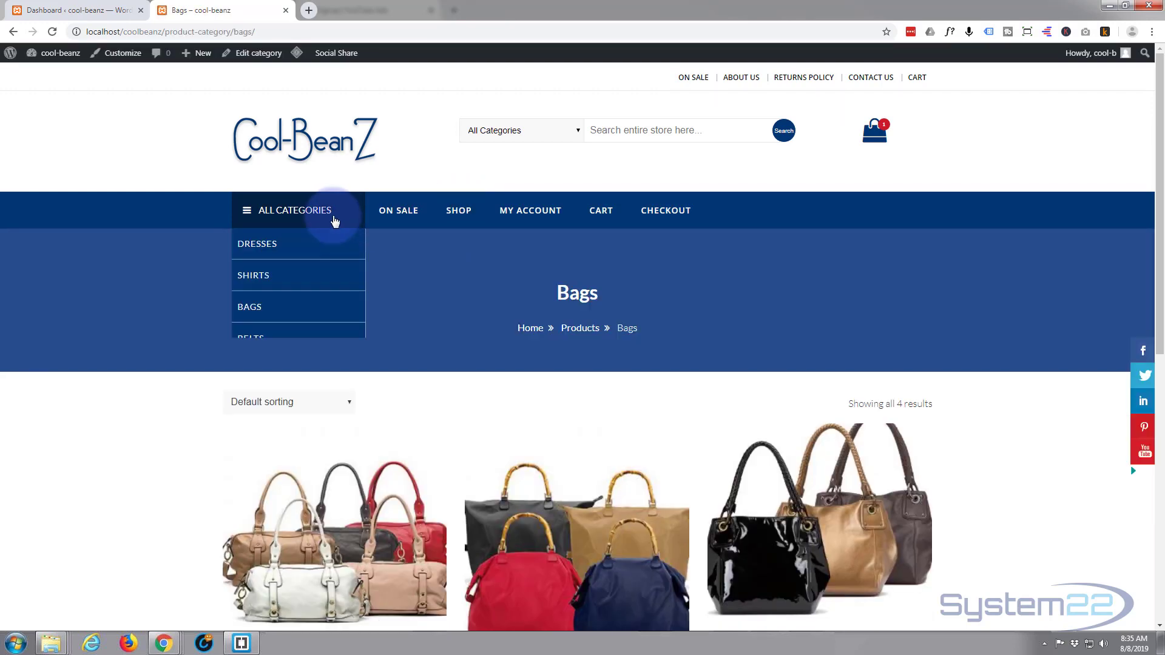
left_click(261, 280)
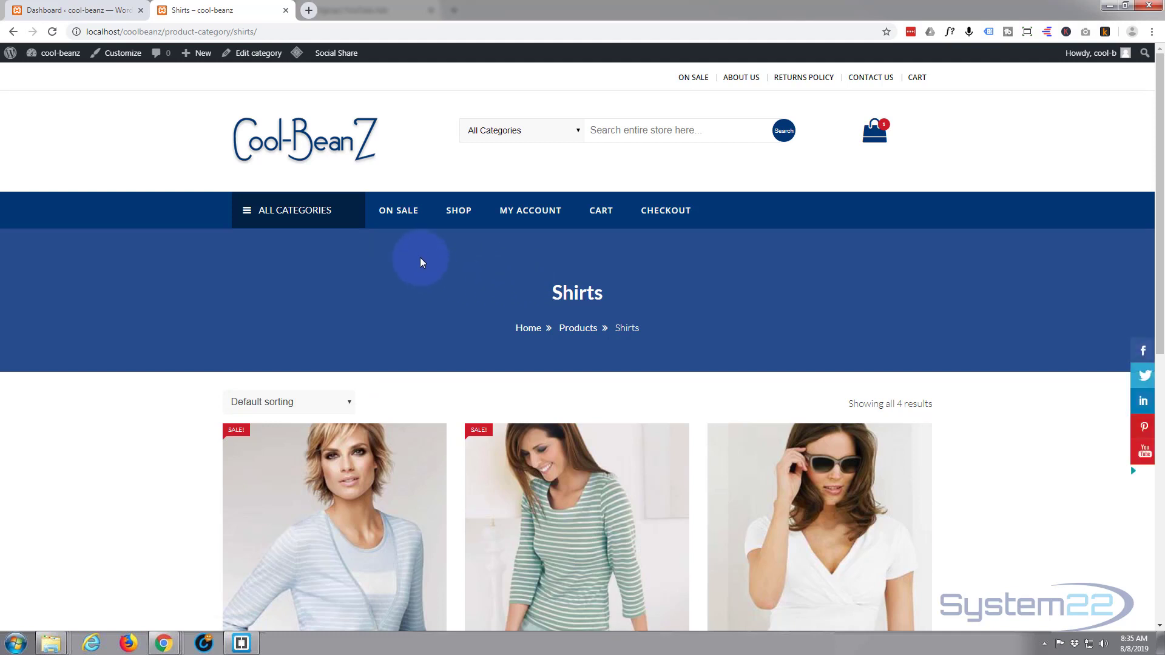
View the store's About us page and read through its content below the title banner.
left_click(741, 79)
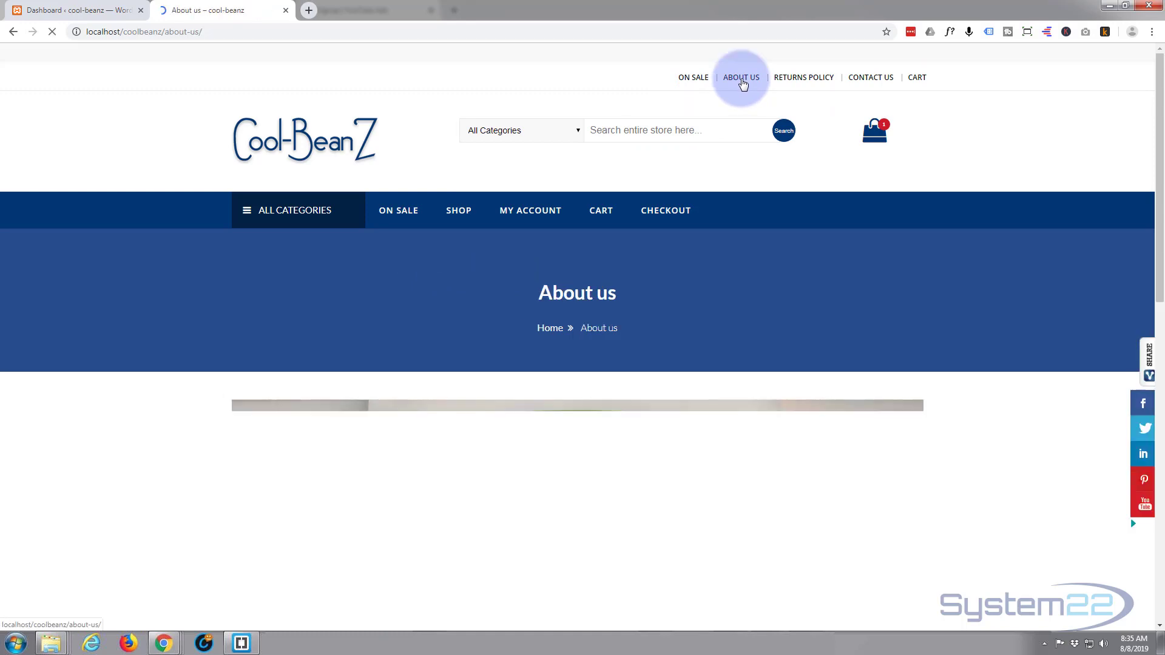
scroll(559, 254, "down", 6)
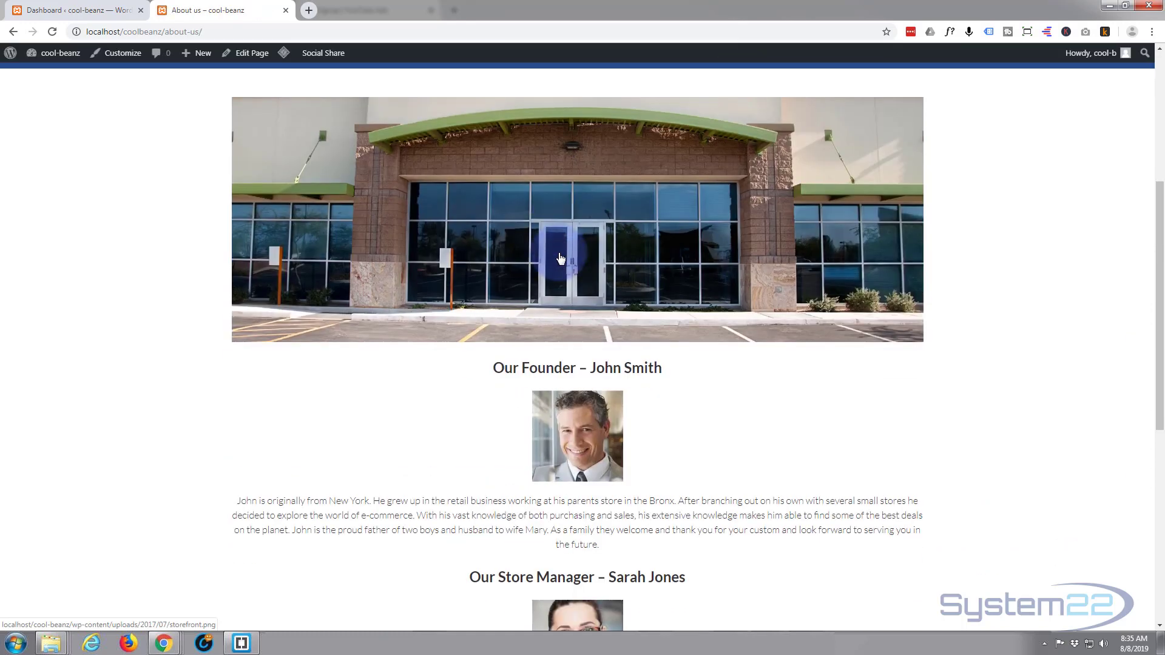
scroll(559, 255, "down", 6)
scroll(559, 255, "up", 5)
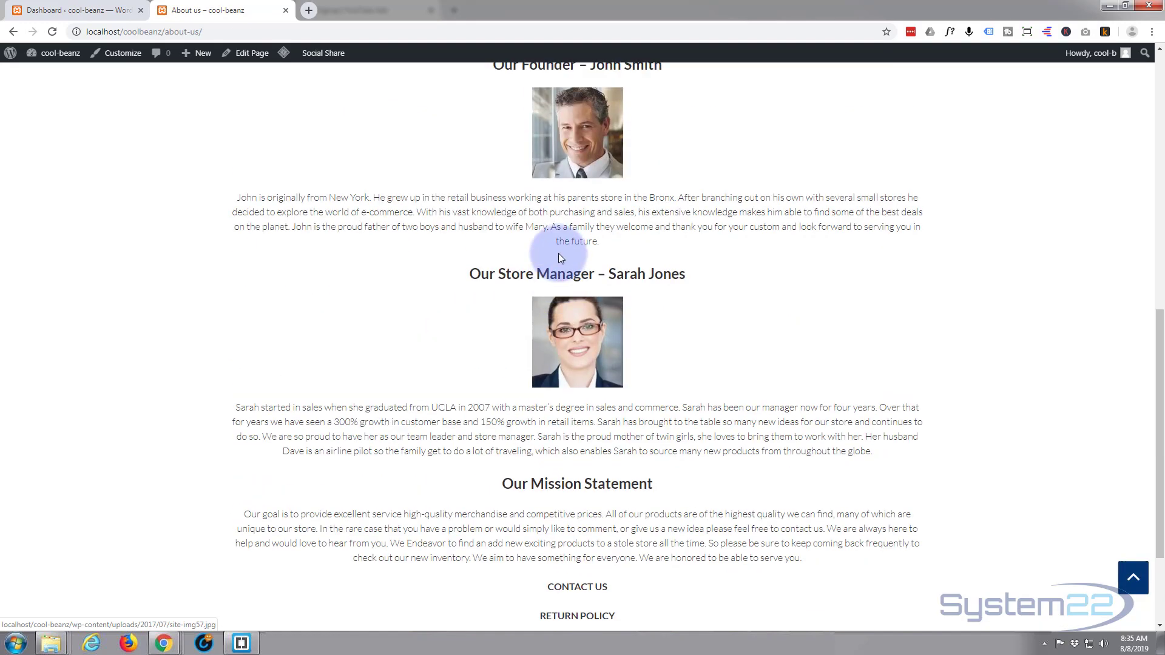
scroll(559, 254, "up", 7)
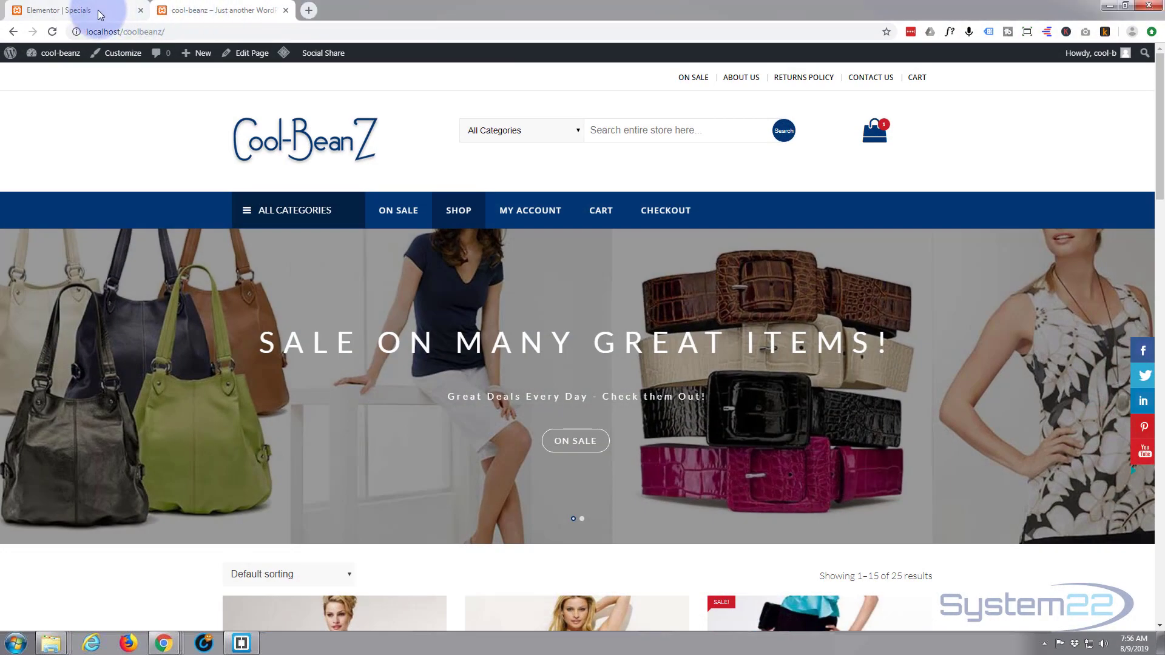
Switch to the Specials page in the Elementor editor and add a Heading widget to the empty content area.
left_click(100, 14)
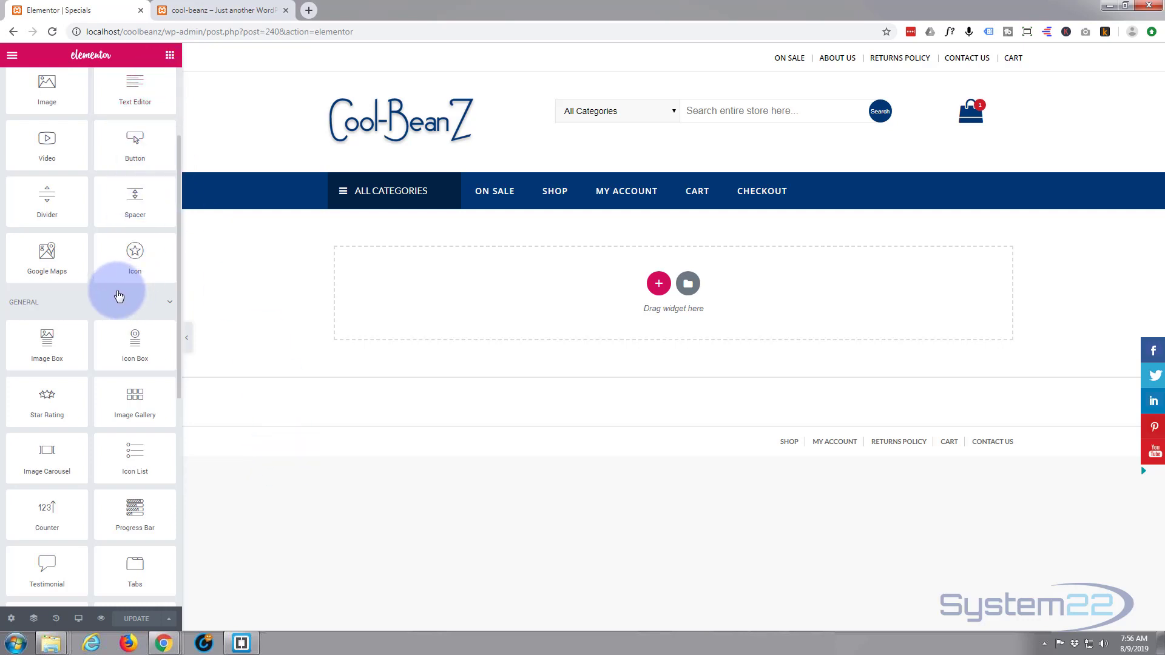
scroll(118, 296, "down", 6)
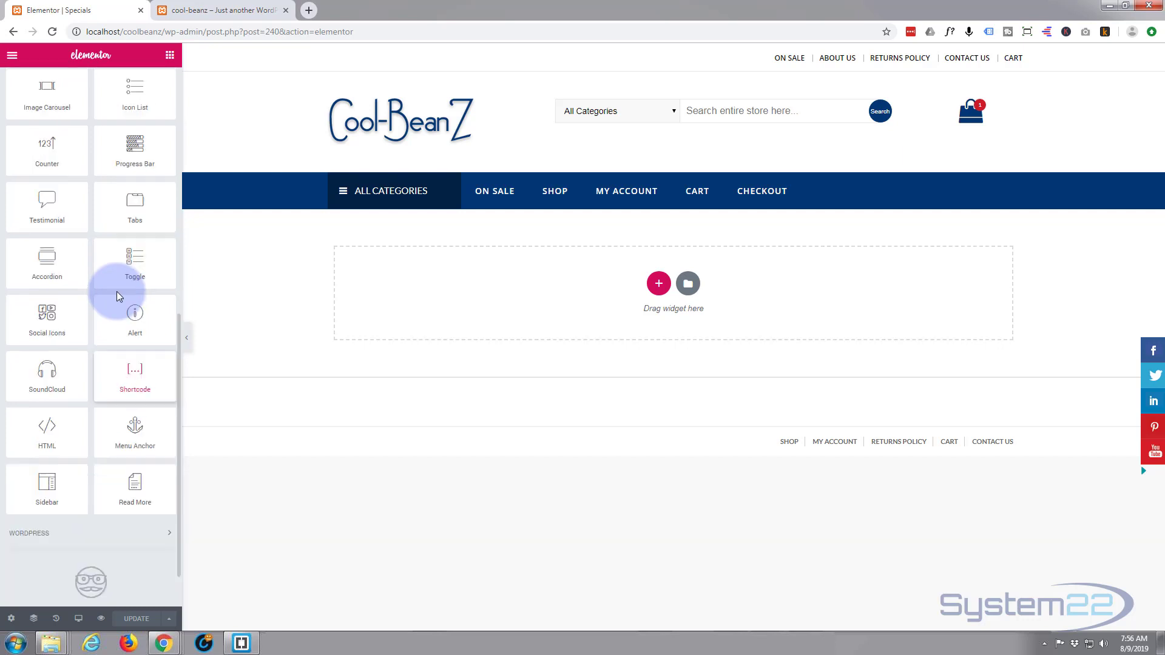
scroll(117, 294, "up", 8)
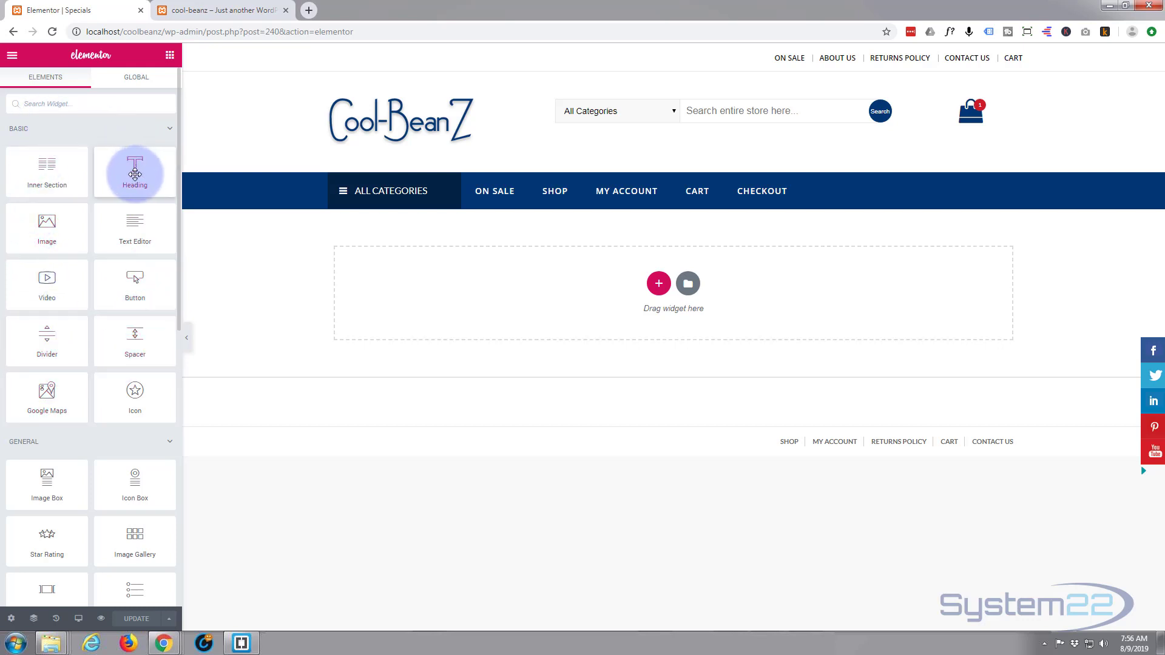
left_click_drag(135, 174, 687, 297)
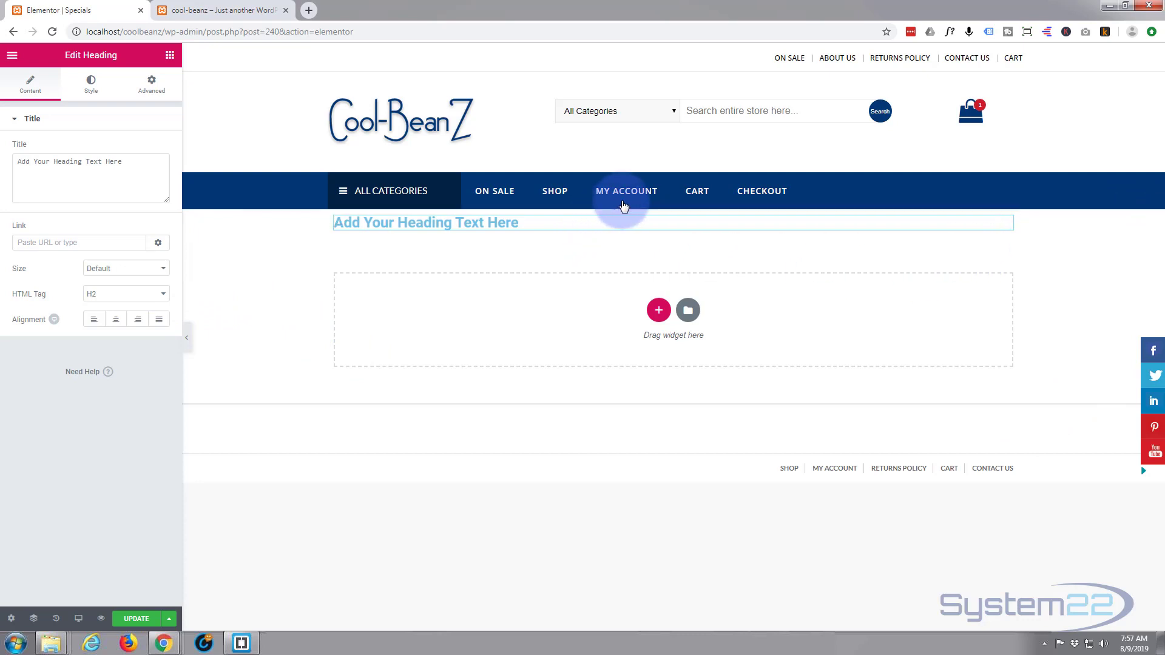
mouse_move(672, 218)
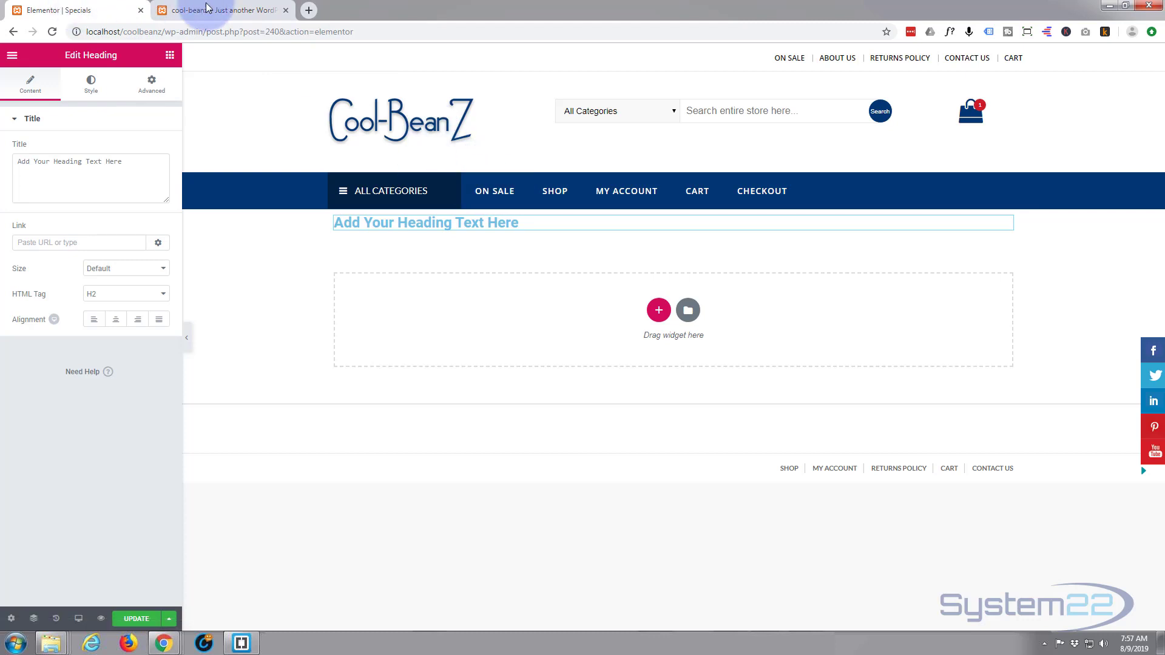
Open the live store's On Sale page and inspect the code of its blue title banner.
left_click(226, 12)
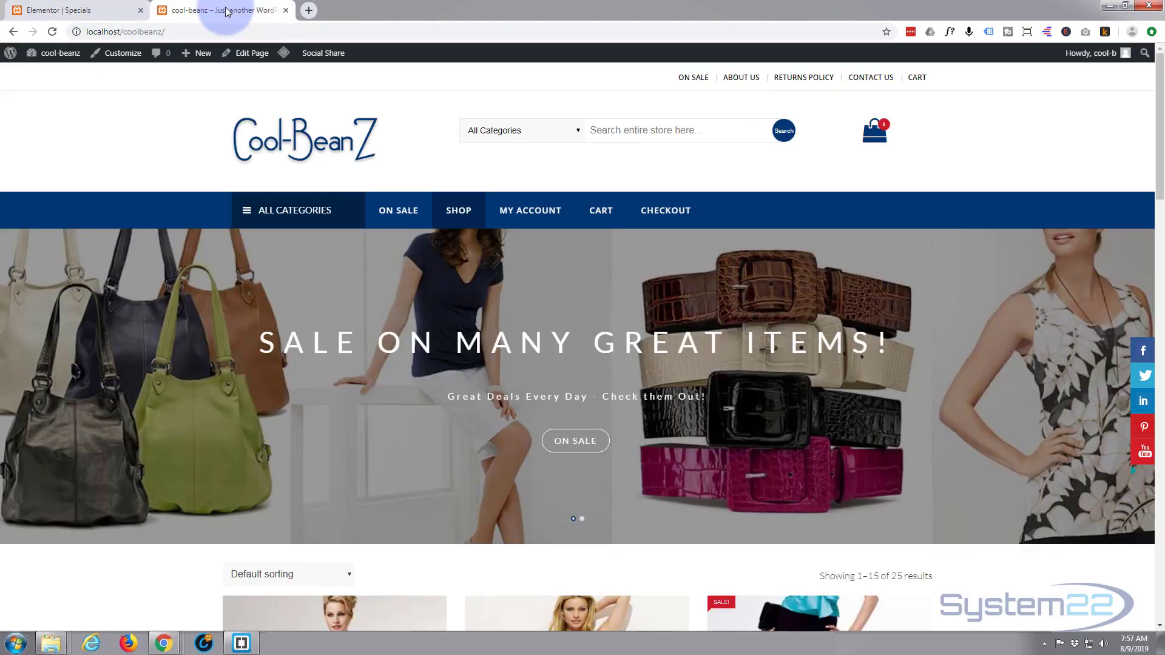
left_click(401, 212)
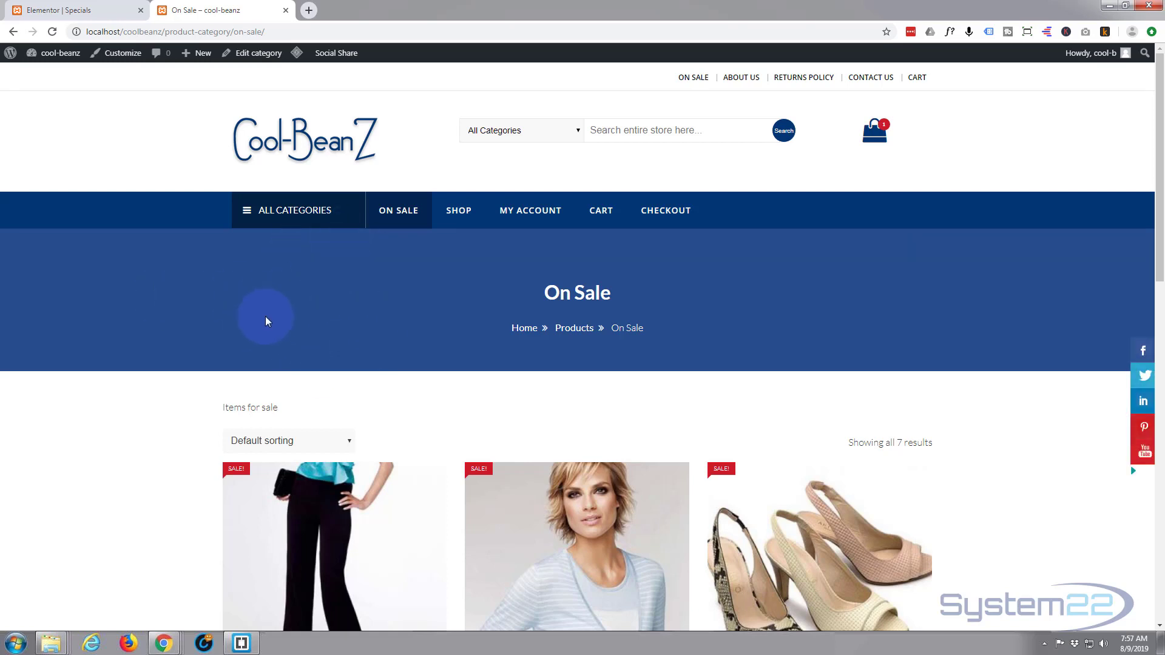
right_click(207, 291)
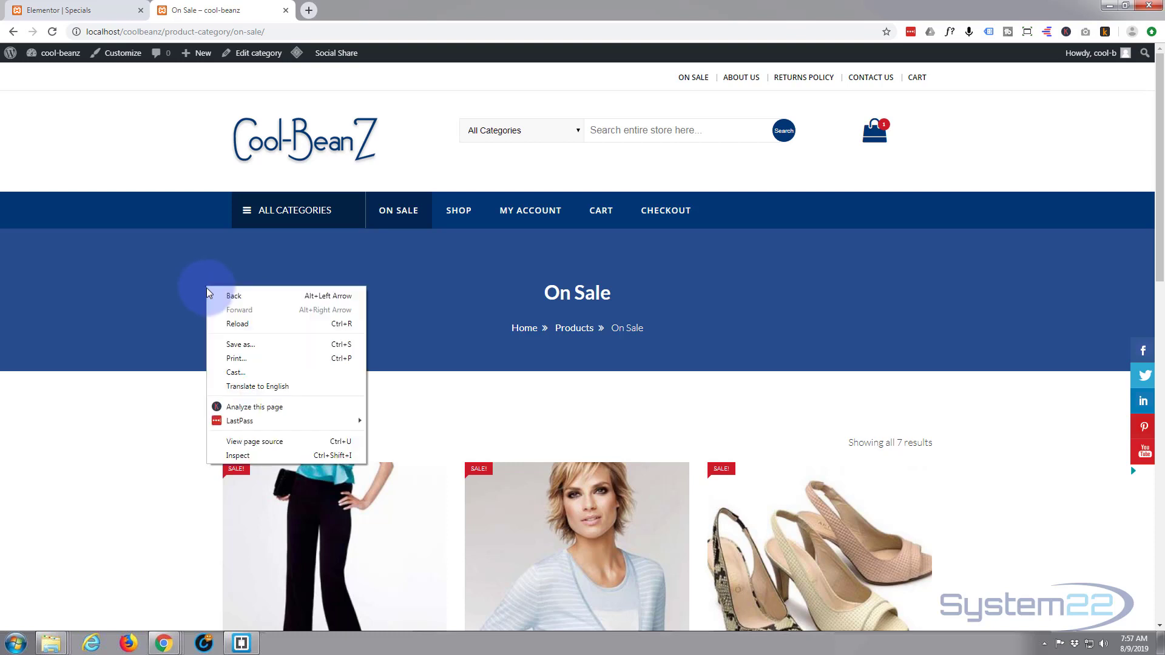
left_click(244, 459)
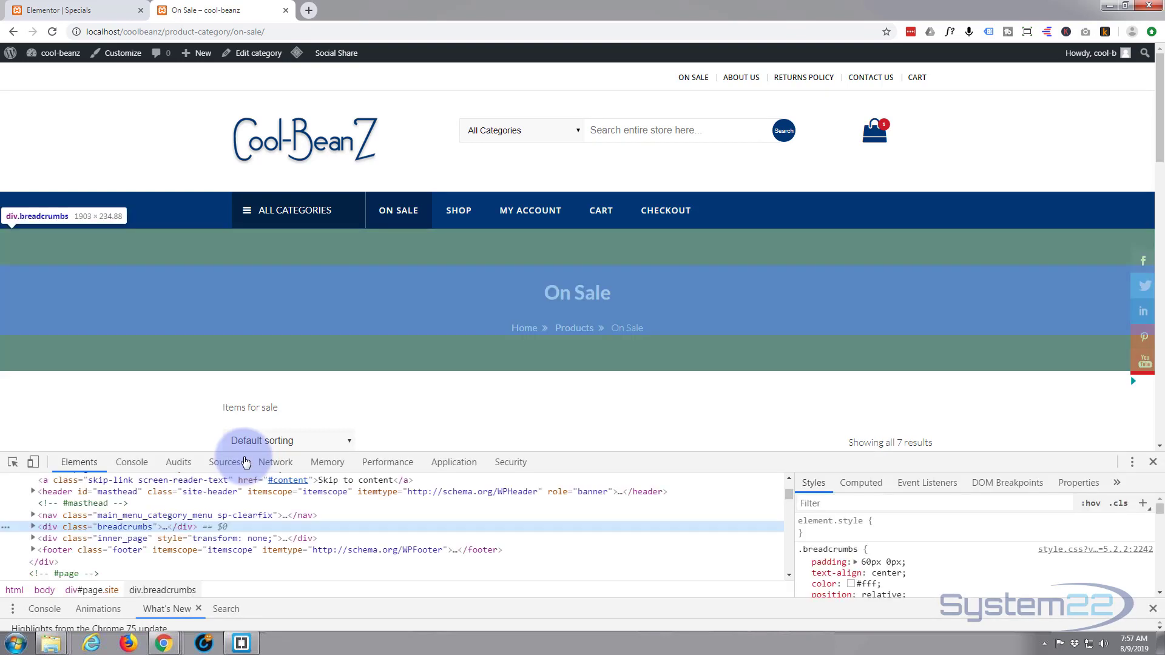
Copy the background value rgb(38, 77, 138) from the banner's .breadcrumbs:before style rule and close the developer tools.
scroll(958, 573, "down", 2)
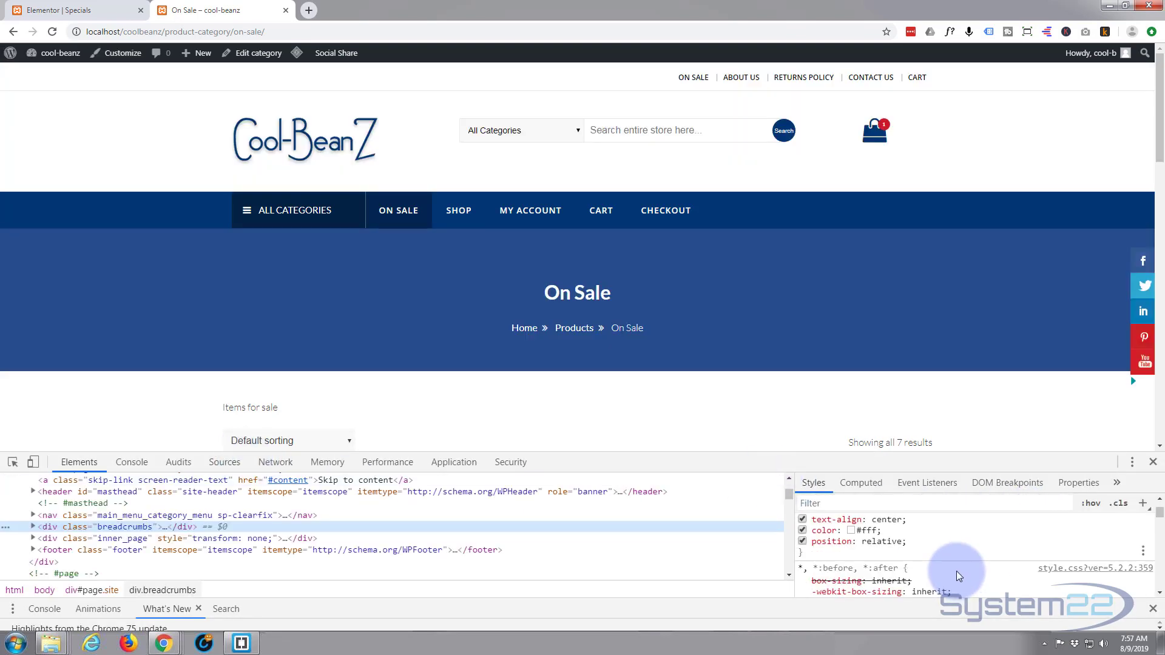
scroll(957, 573, "down", 5)
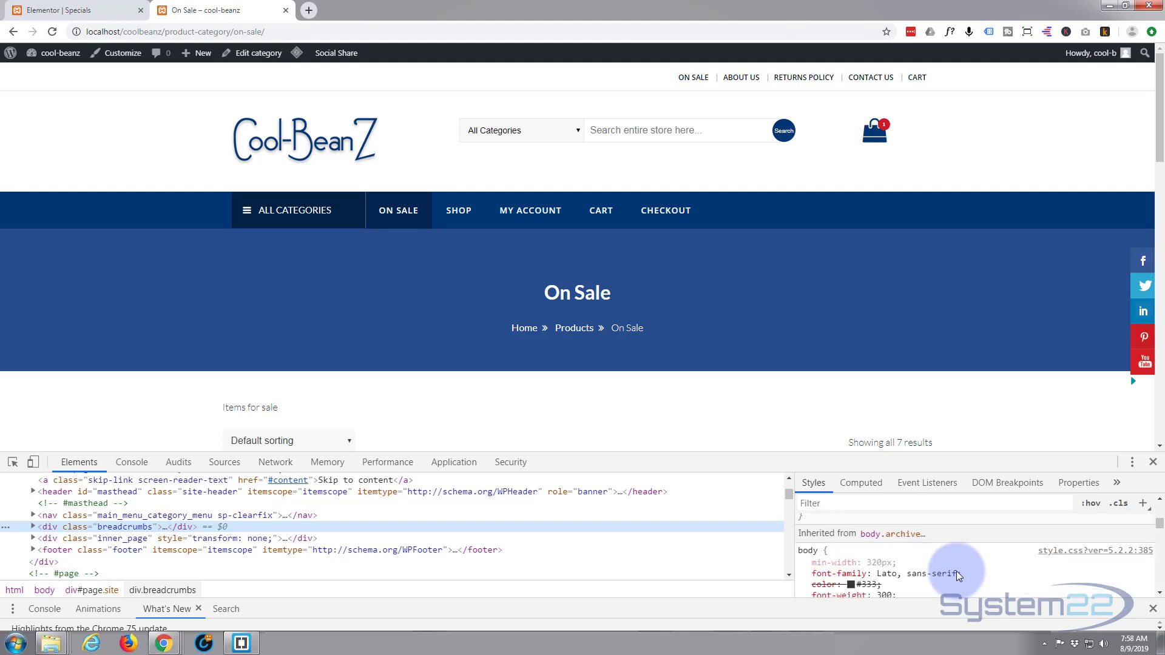
scroll(957, 574, "down", 6)
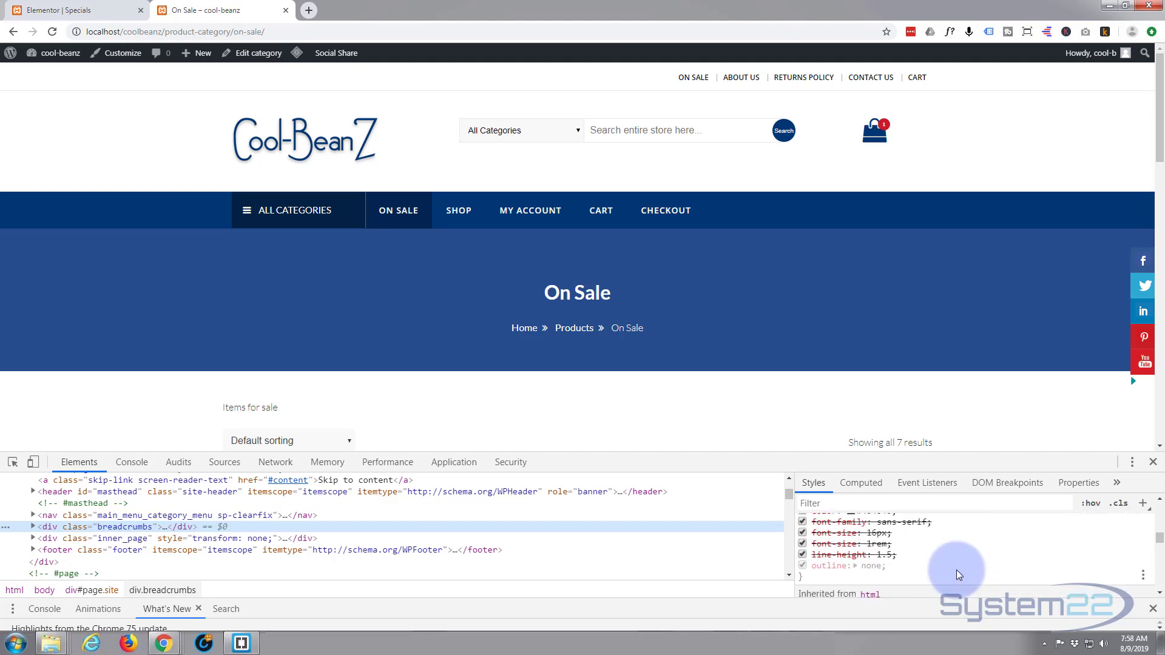
scroll(957, 570, "down", 6)
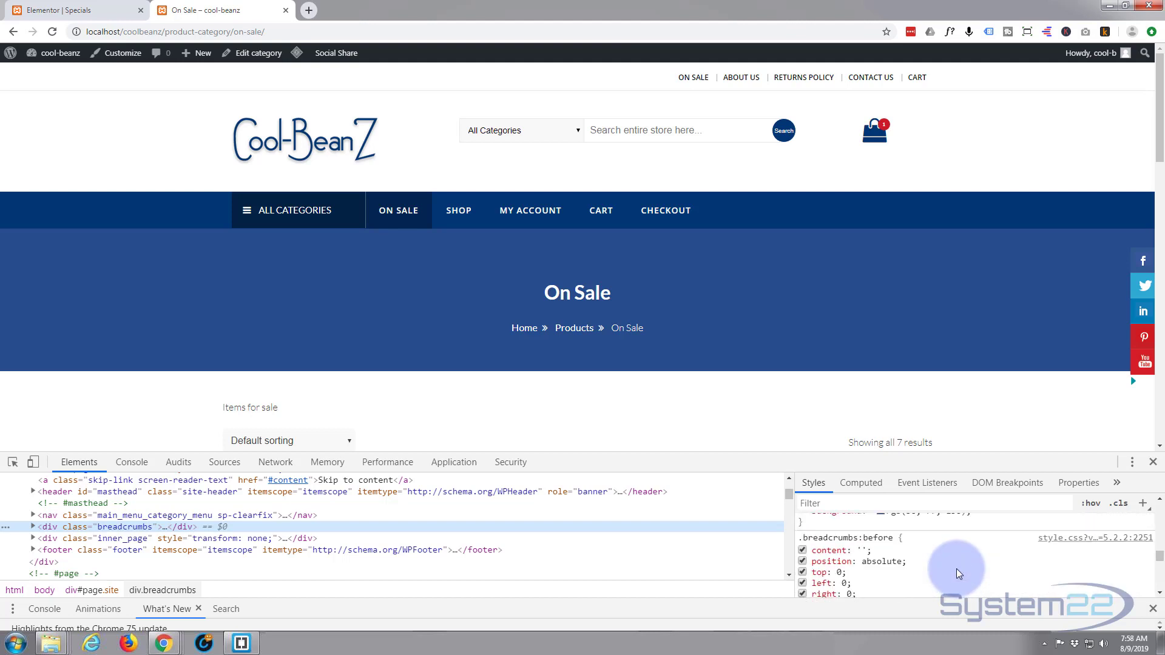
scroll(956, 573, "up", 2)
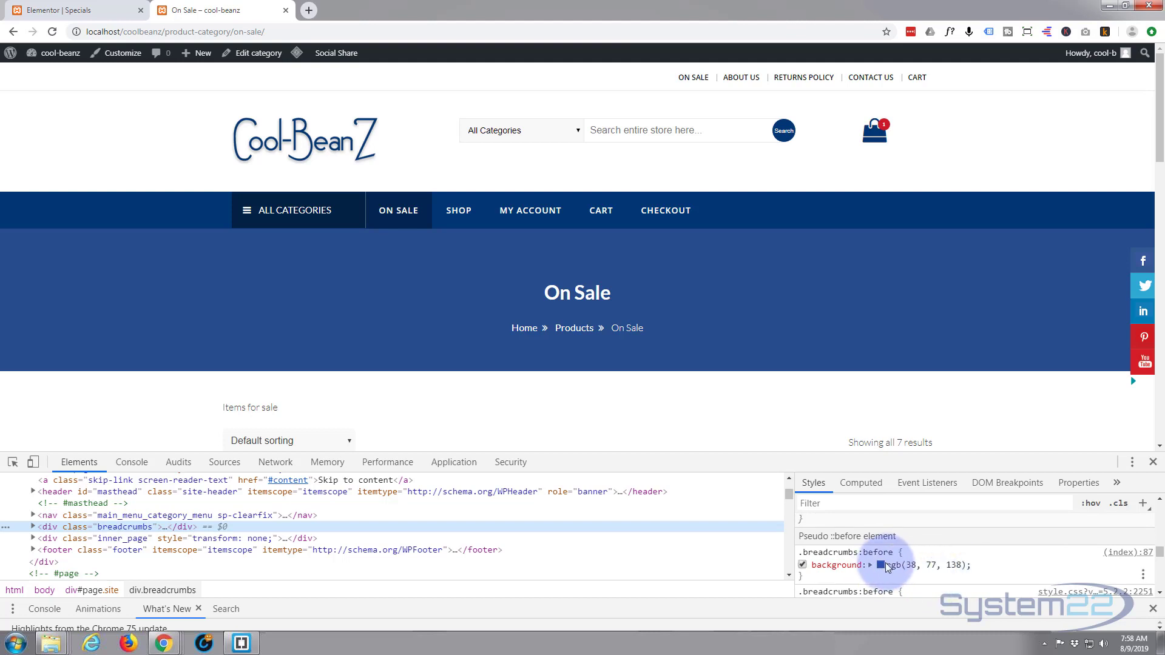
left_click_drag(887, 567, 978, 569)
key("ctrl+c")
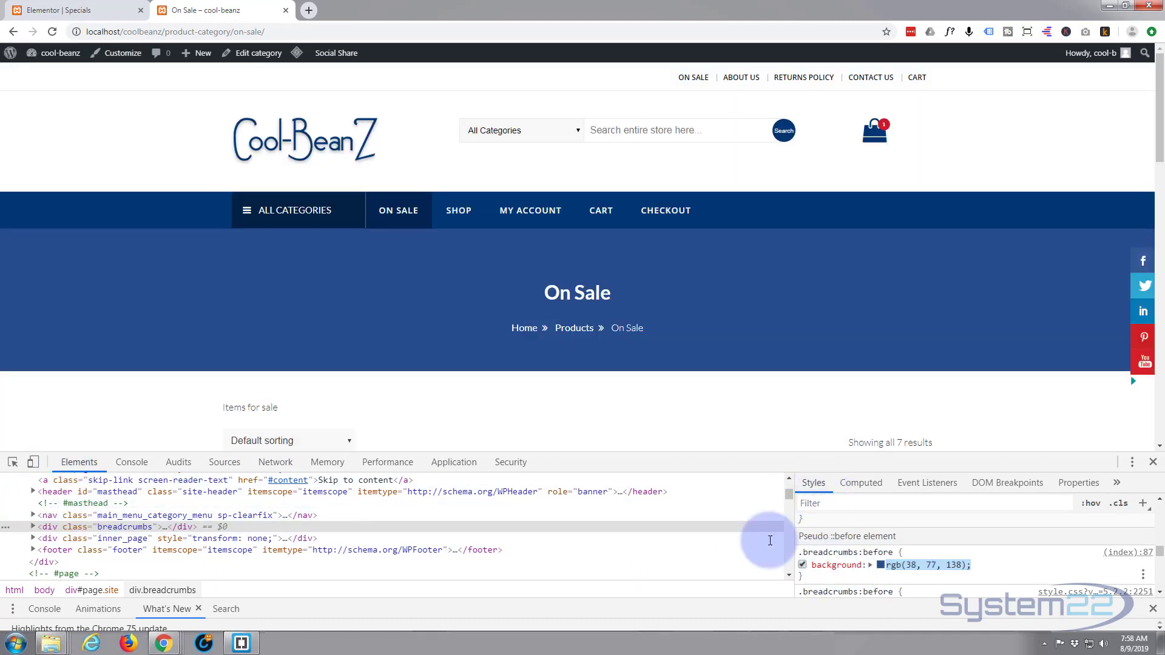
left_click(1154, 463)
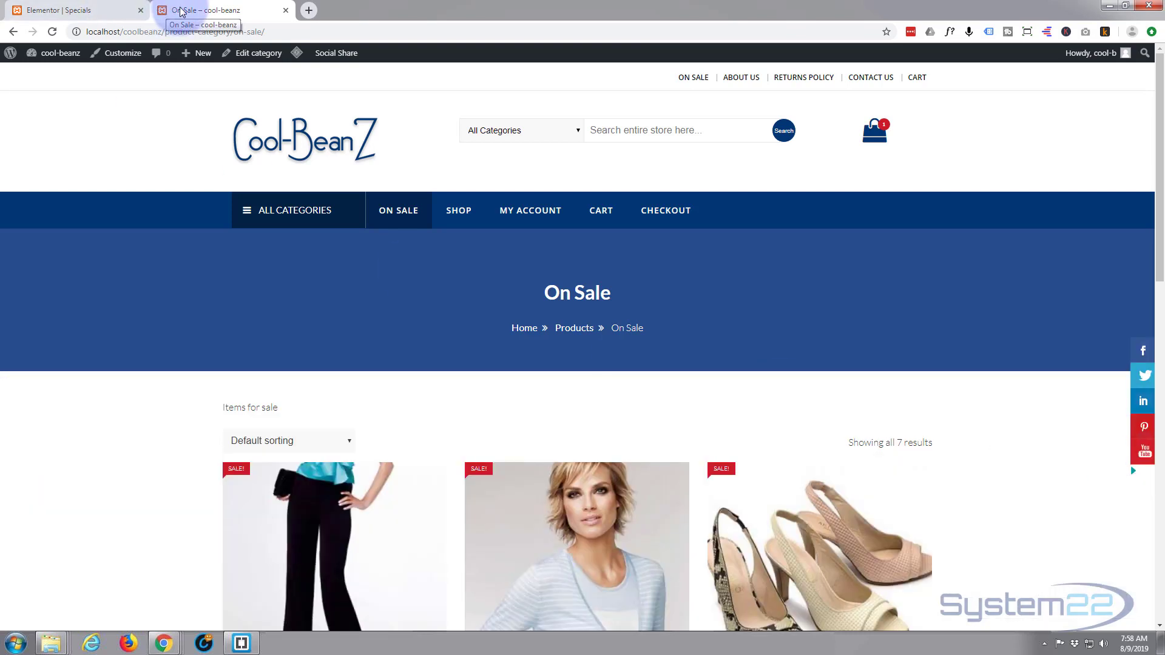
Return to the Specials page in Elementor, open the settings of the section holding the heading, and dismiss the editing tip.
left_click(86, 10)
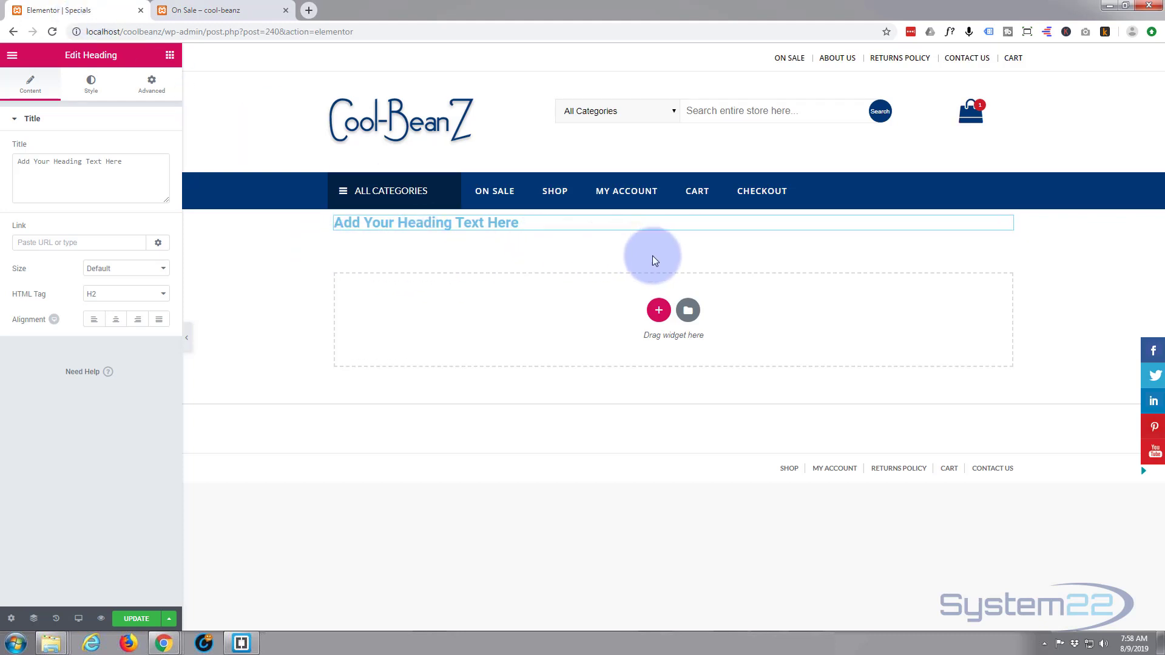
mouse_move(676, 208)
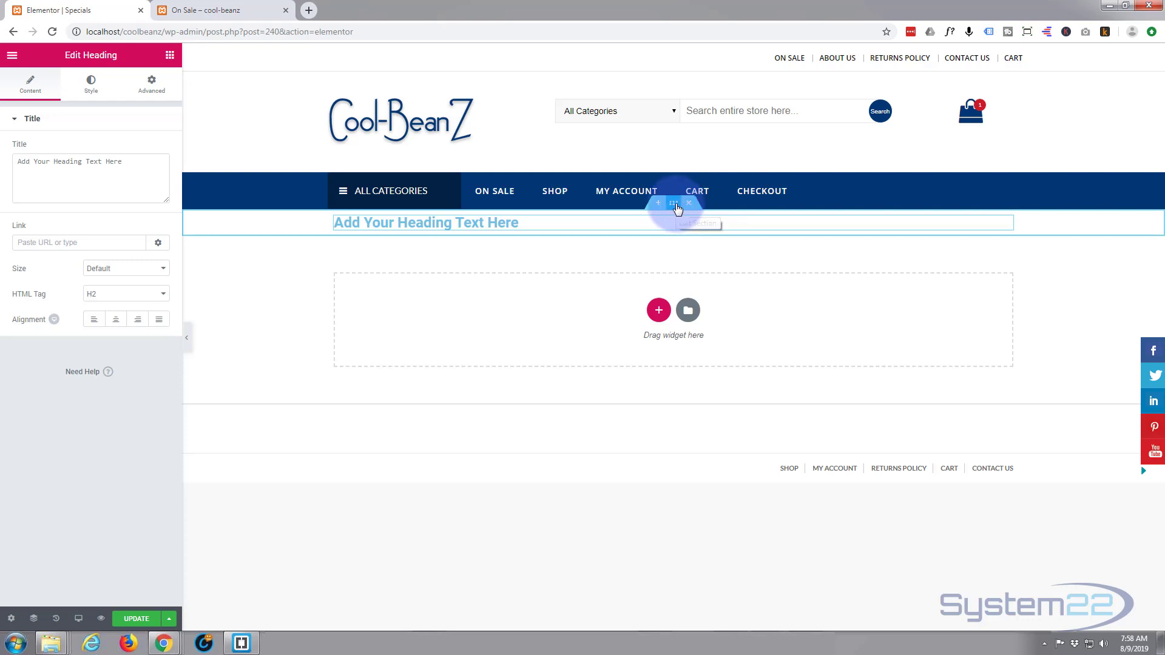
left_click(675, 206)
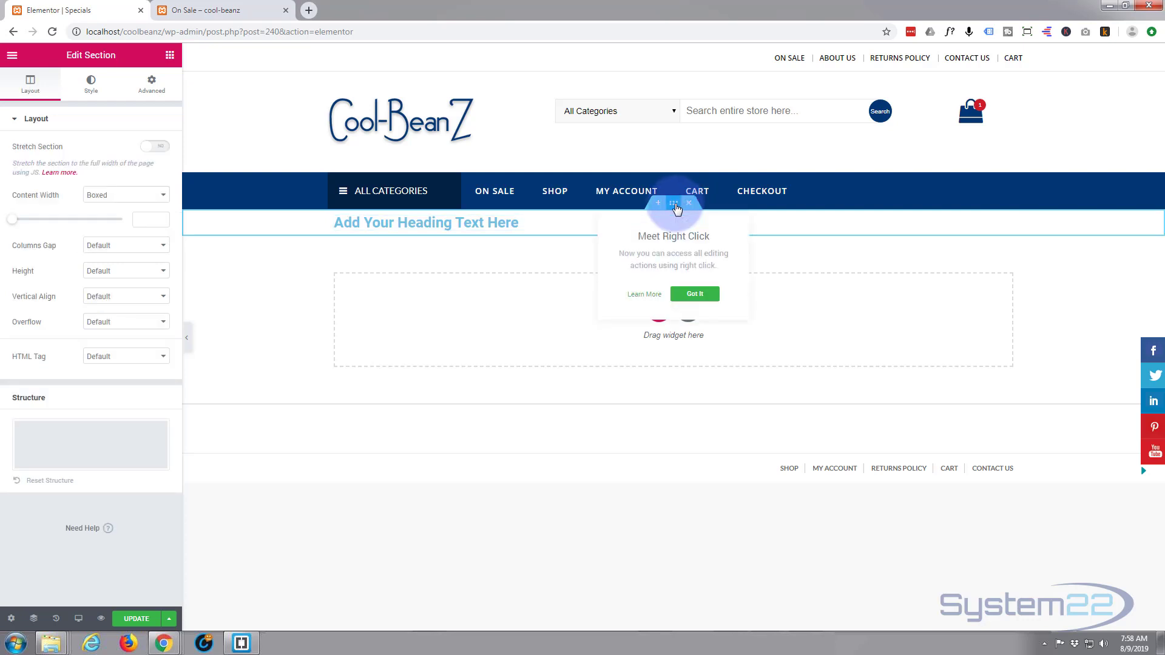
left_click(696, 295)
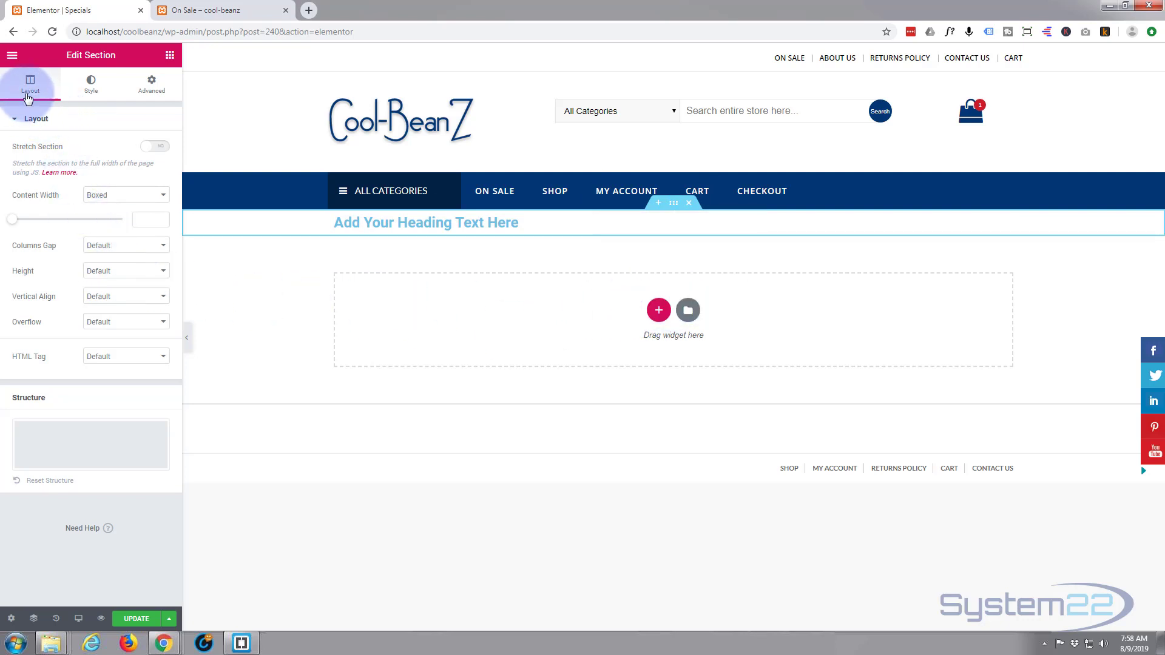
Give the heading's section a classic background in the copied banner blue, rgb(38, 77, 138).
left_click(92, 84)
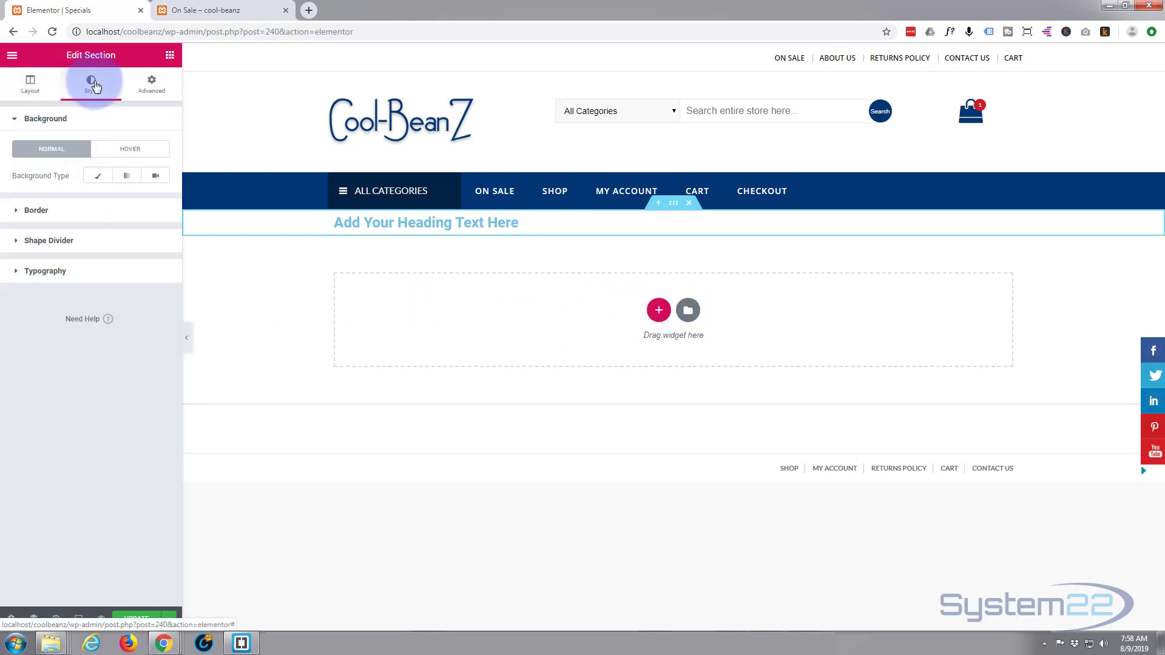
left_click(98, 177)
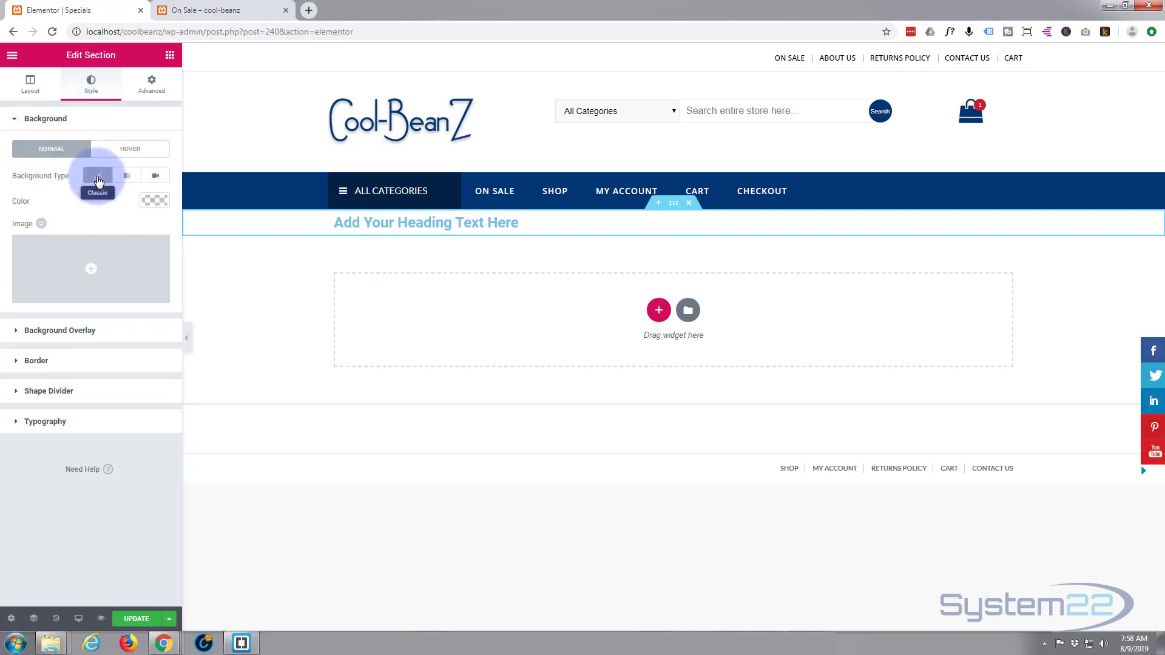
left_click(154, 201)
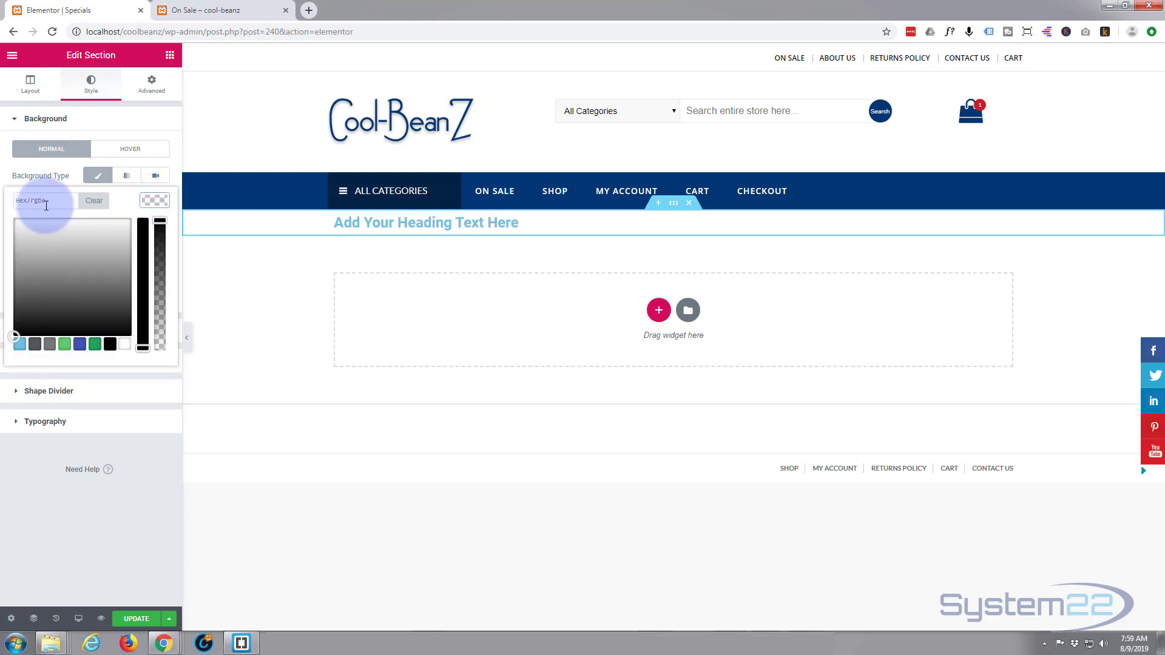
left_click(27, 205)
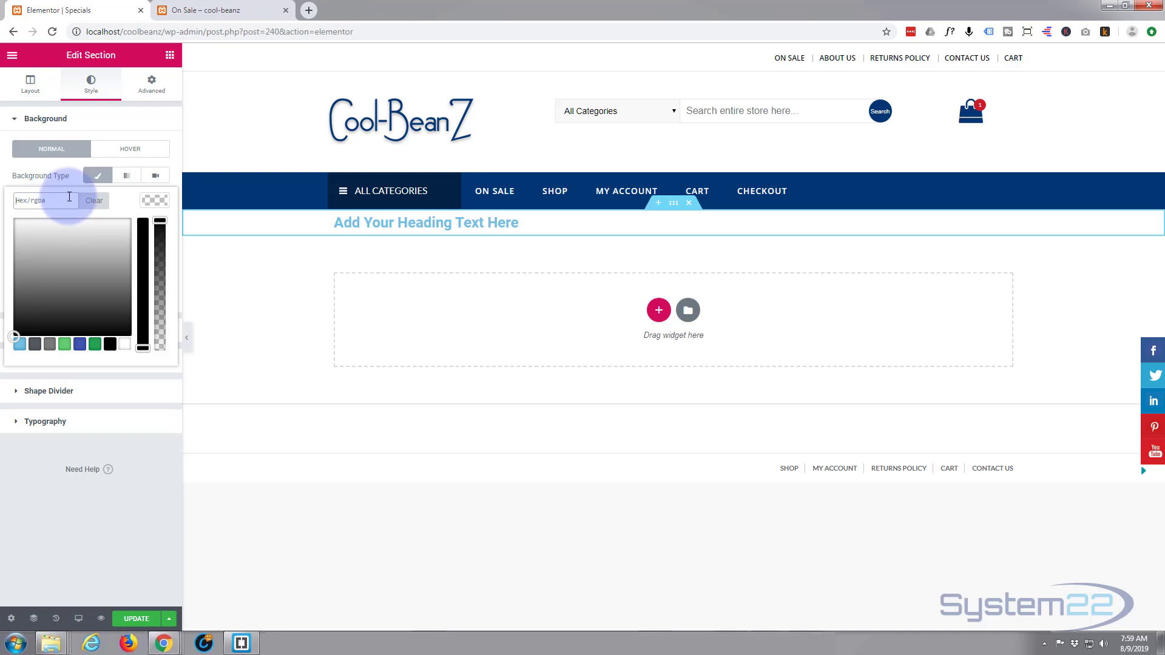
key("ctrl+v")
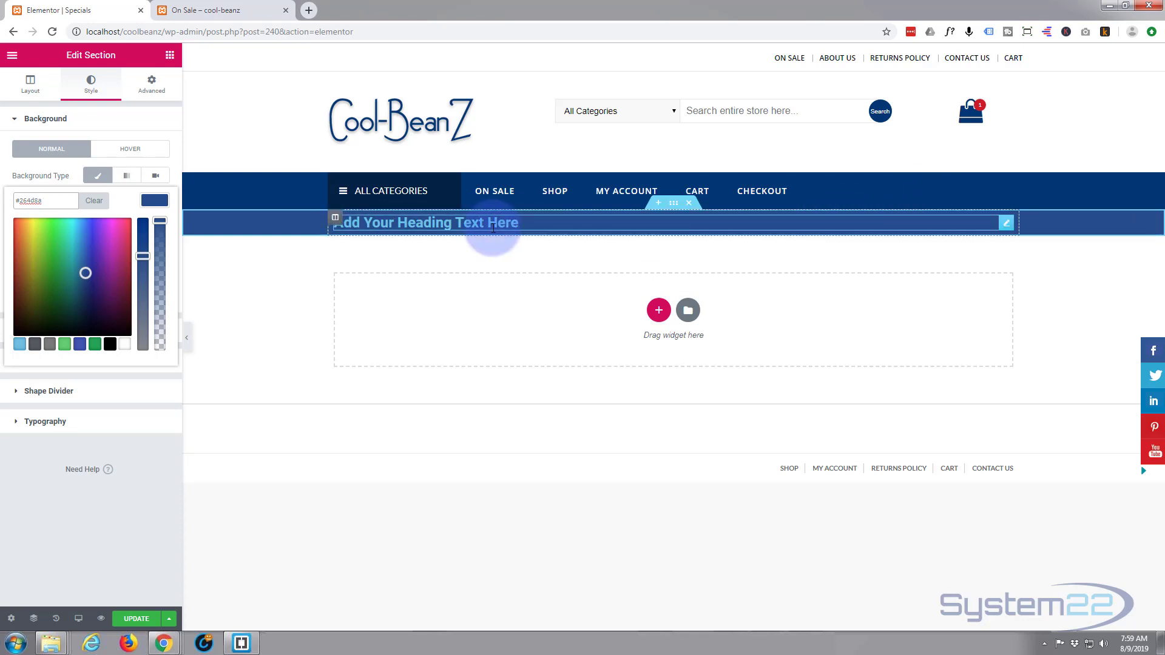
Replace the heading's placeholder text with "Special Deals".
left_click(530, 223)
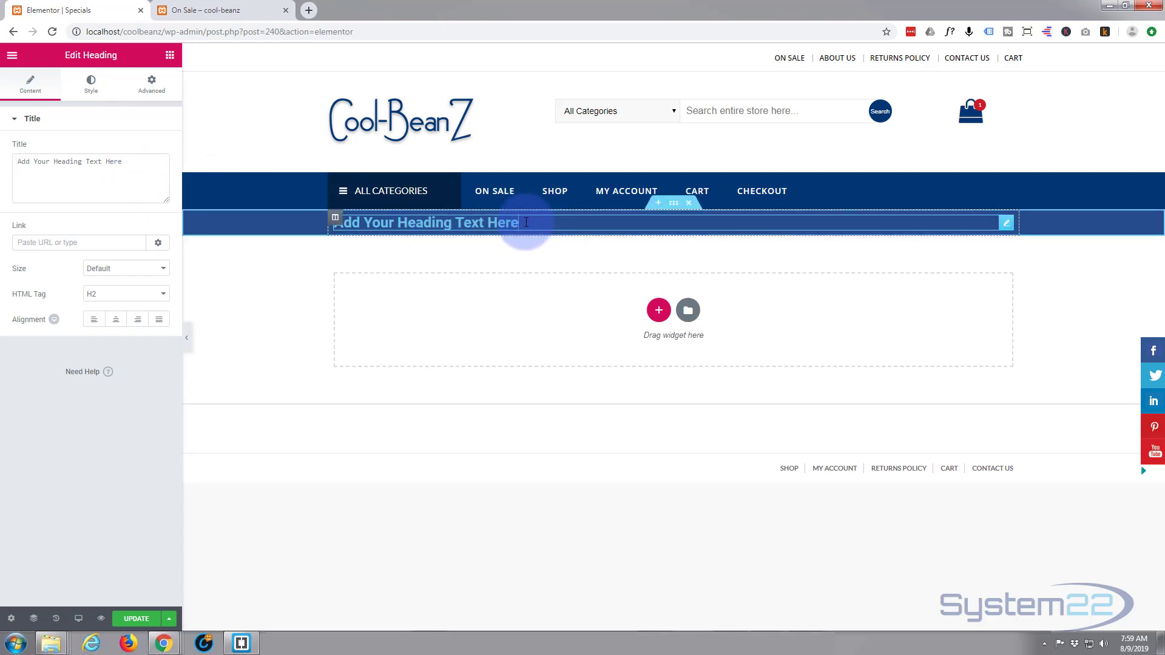
left_click_drag(520, 223, 323, 224)
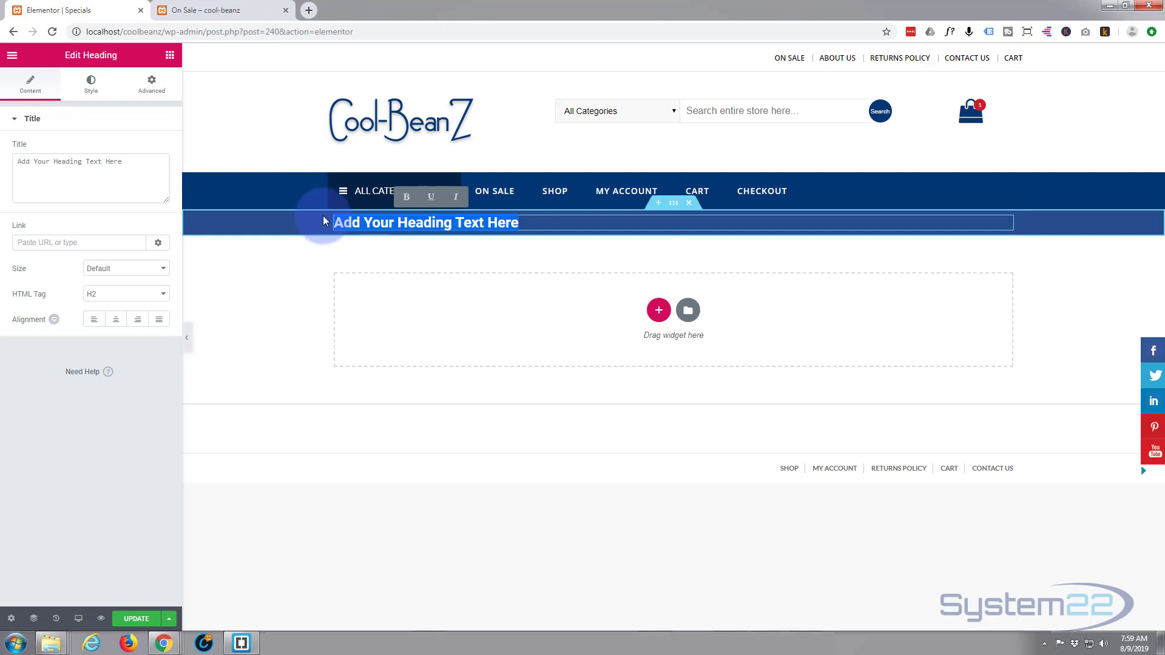
type("Spec")
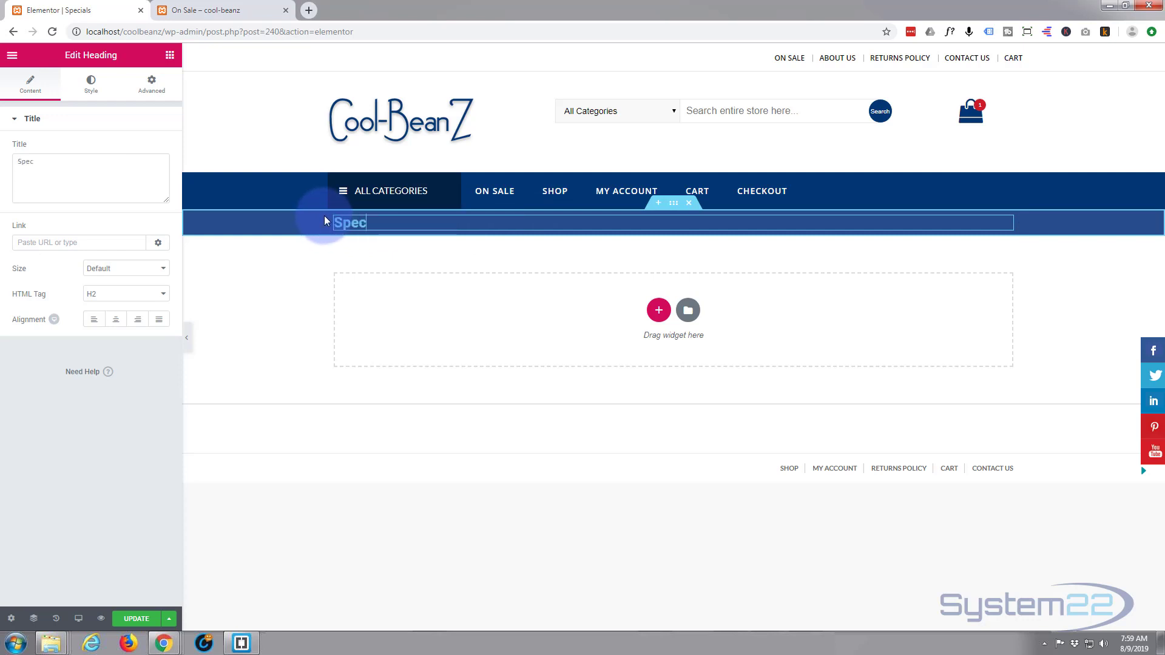
type("ial Dealz")
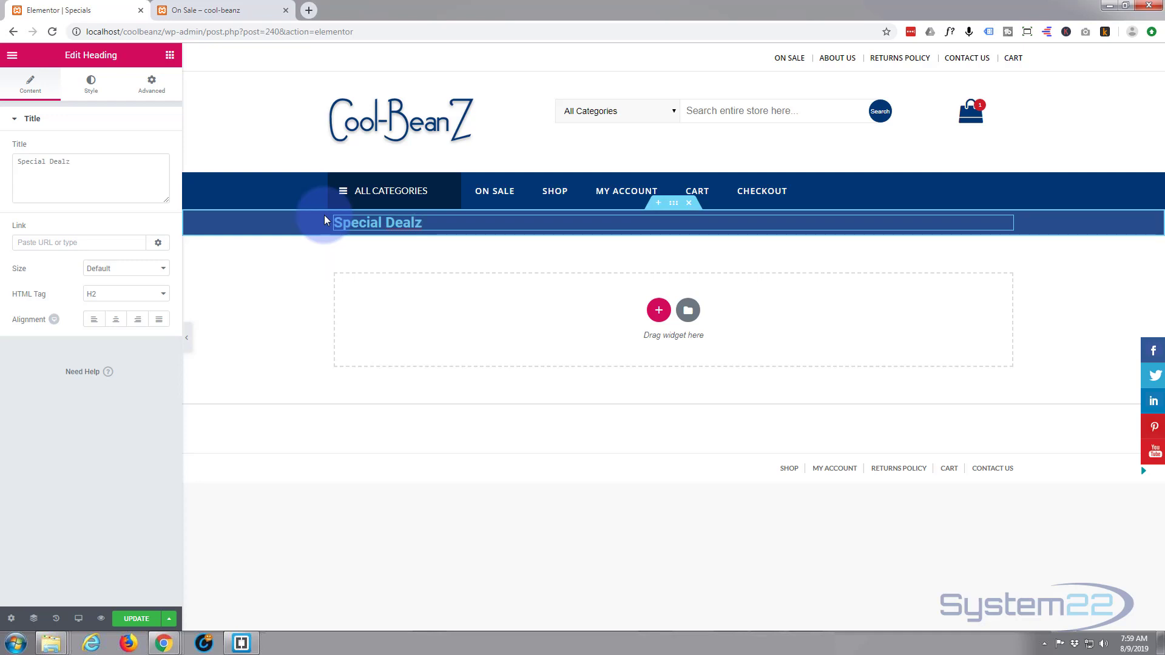
key("BackSpace")
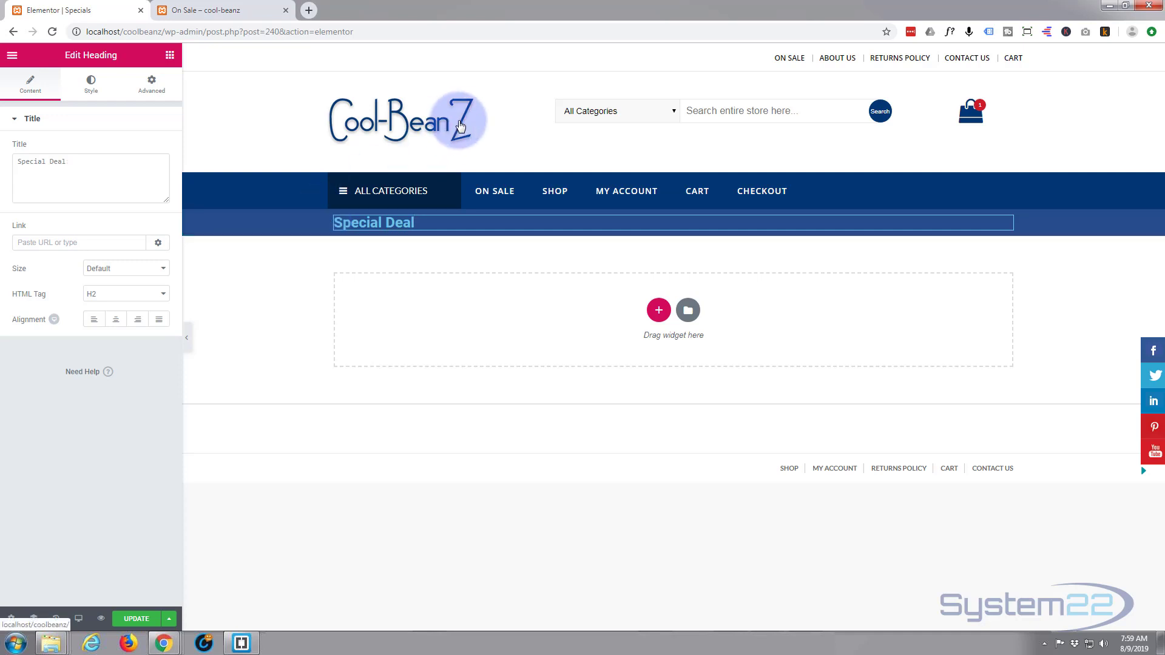
type("s")
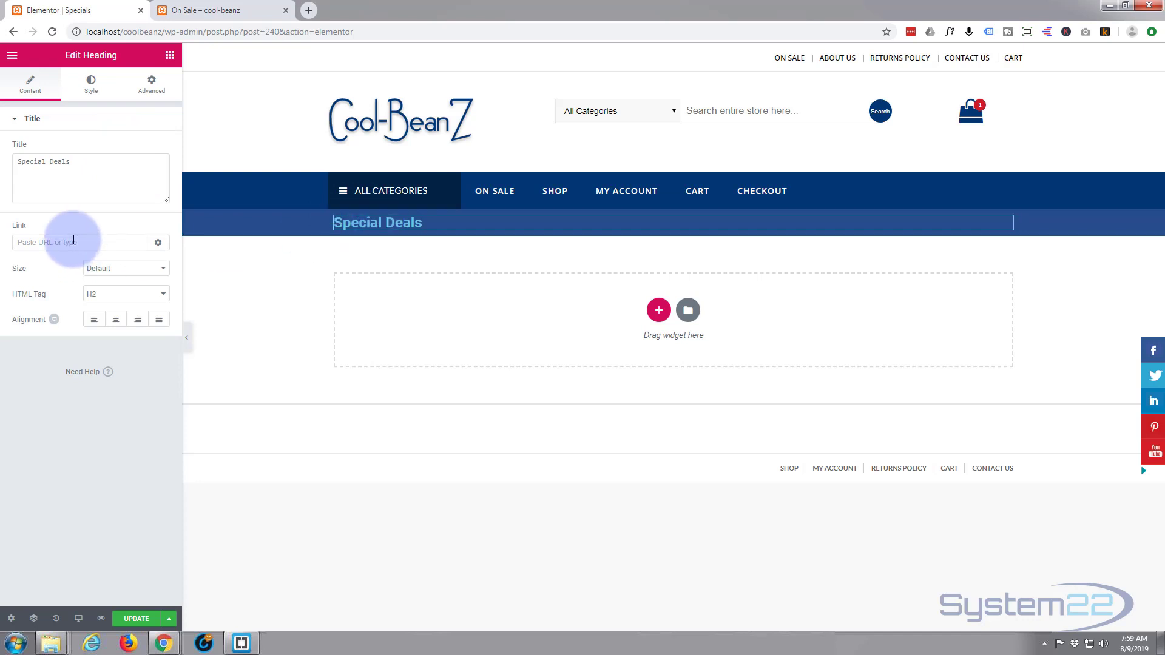
Set the Special Deals heading's size to XL and its alignment to center.
left_click(163, 275)
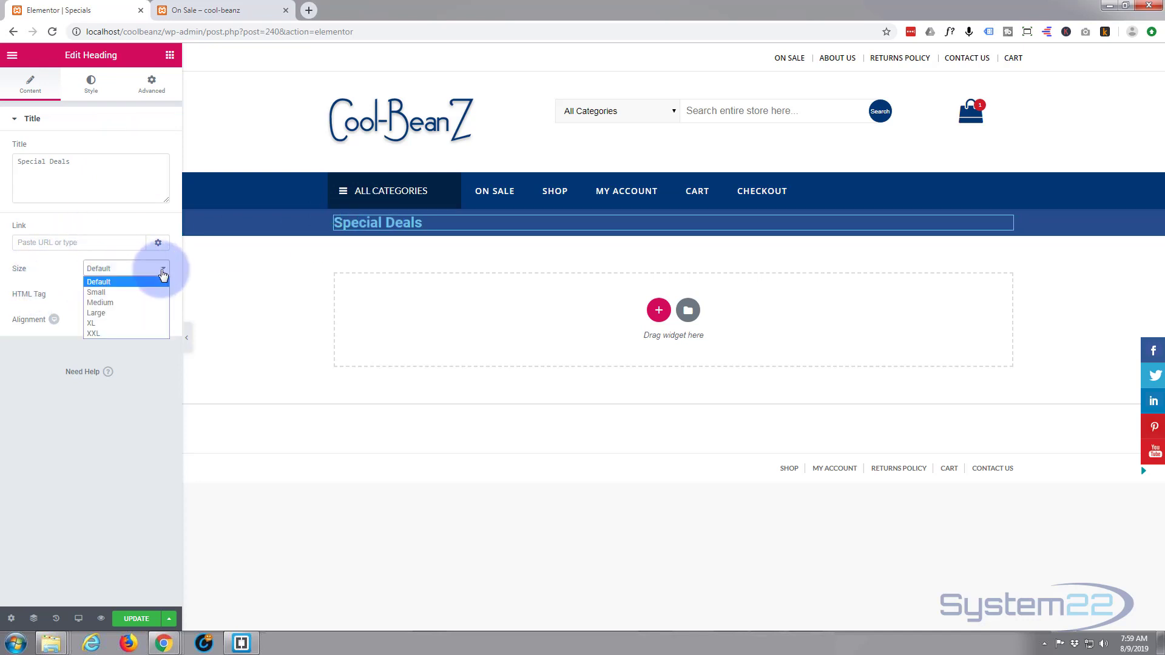
left_click(90, 323)
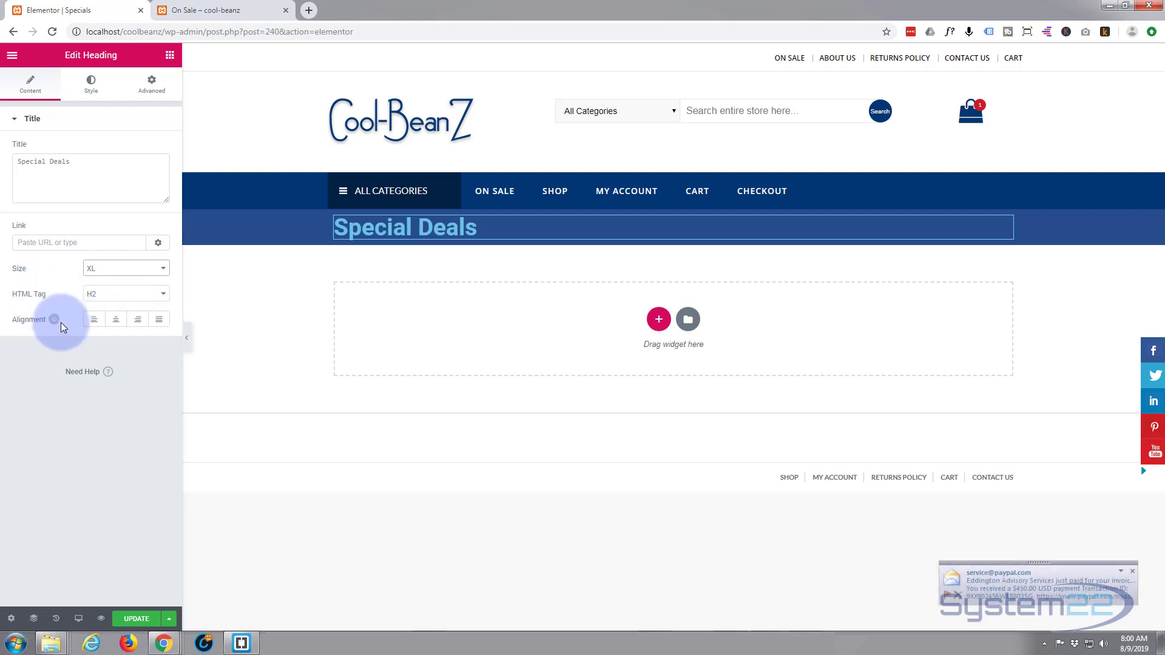
left_click(118, 326)
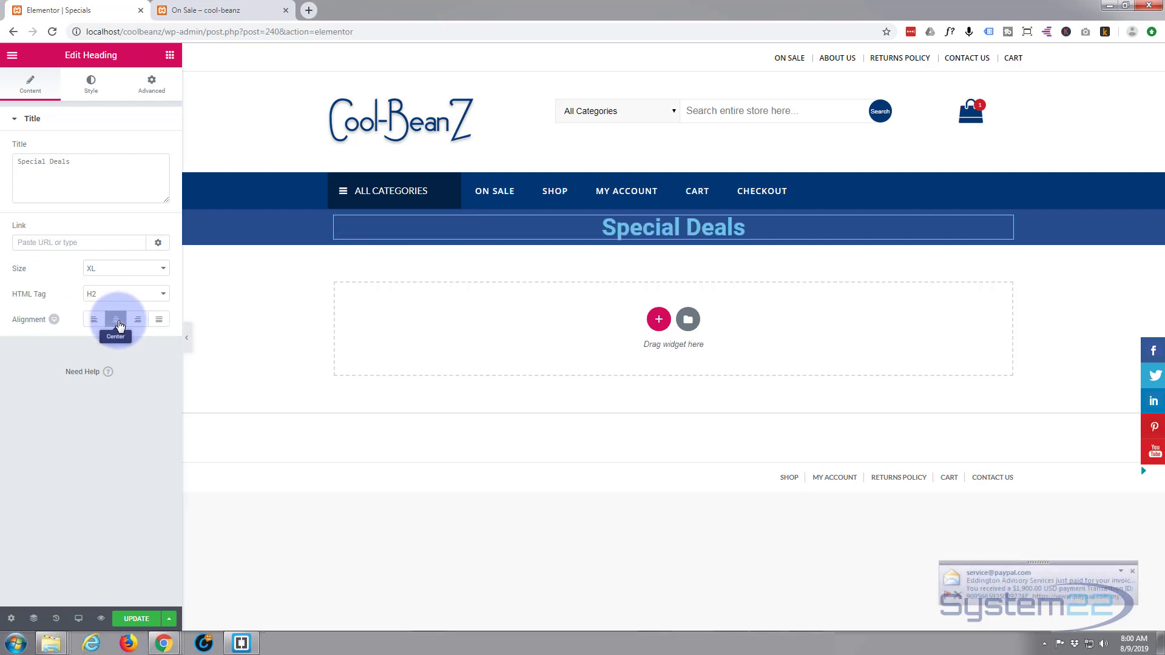
Set the heading's text color to white (#ffffff) and compare it with the banner on the live On Sale page.
left_click(91, 83)
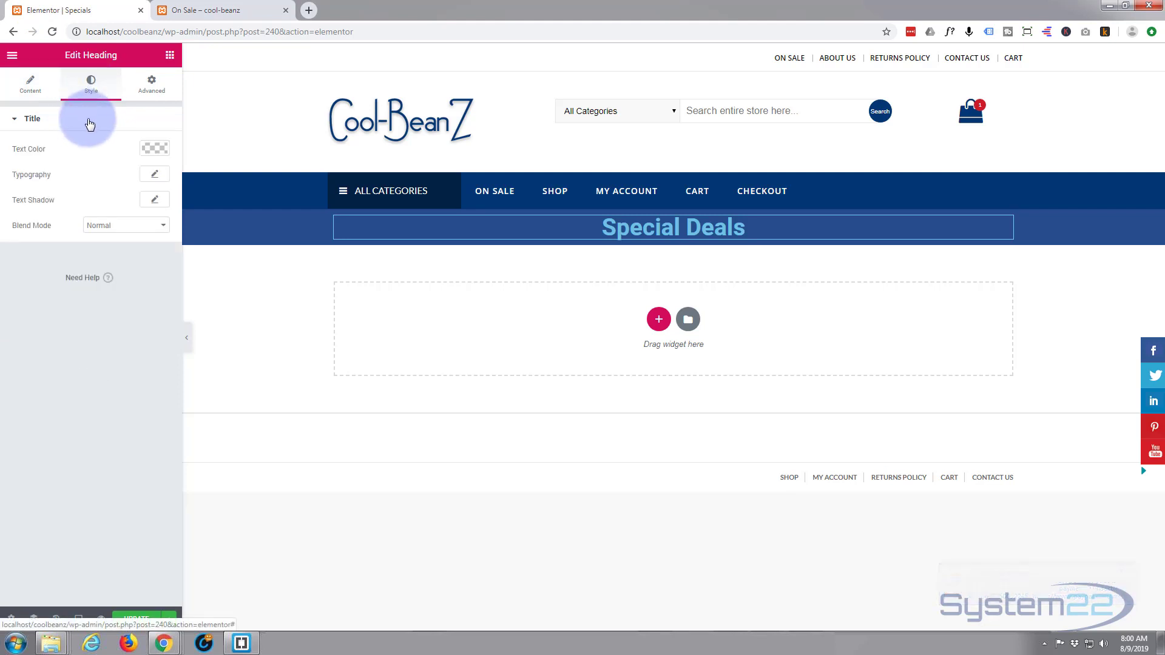
left_click(154, 149)
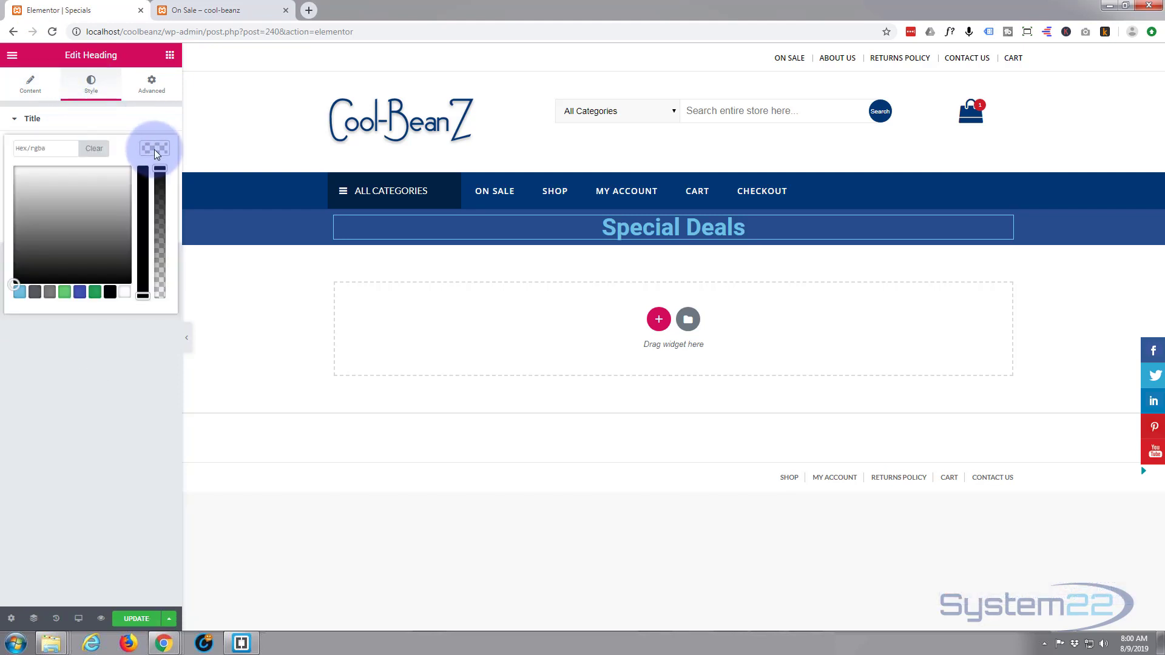
left_click(124, 294)
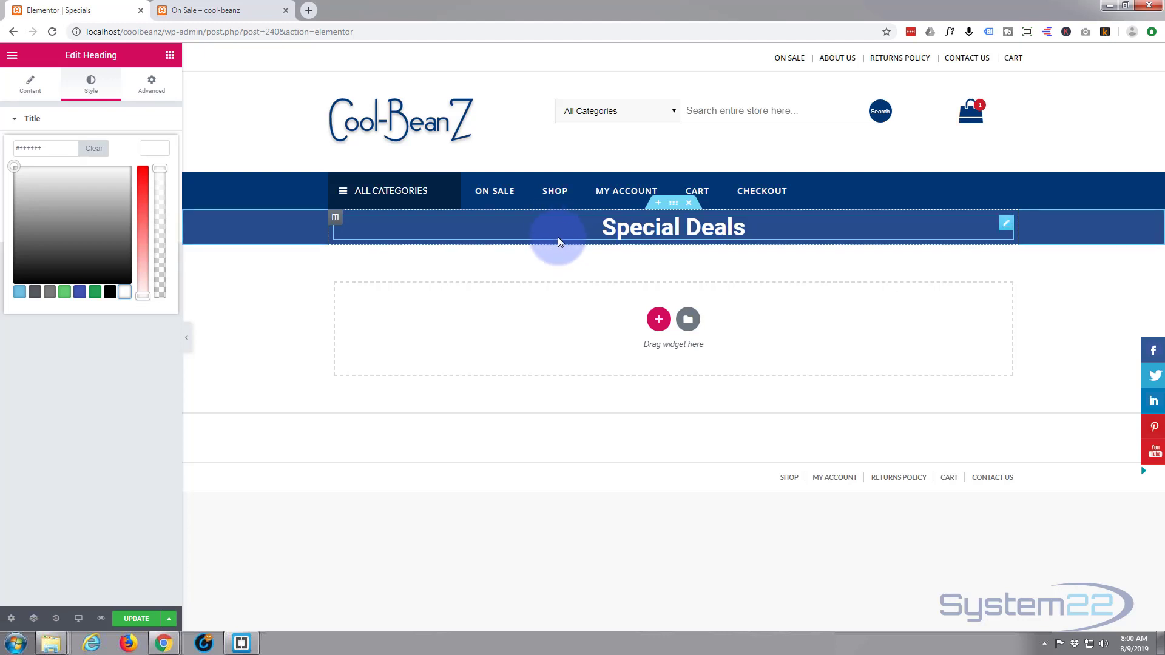
left_click(214, 13)
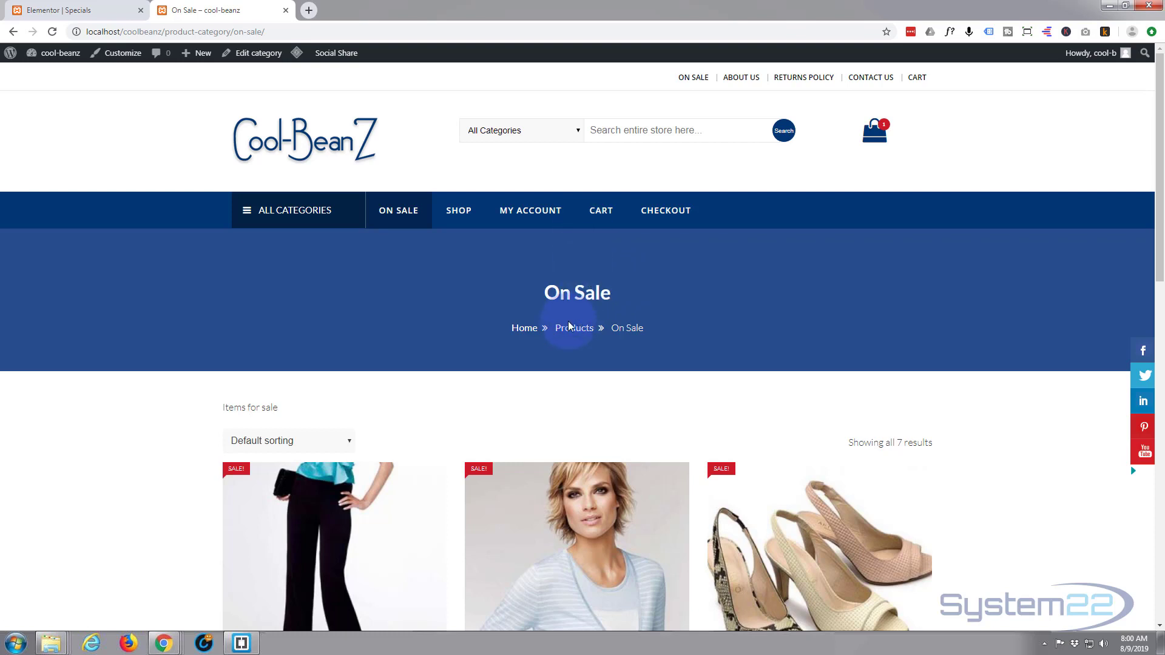
left_click(81, 11)
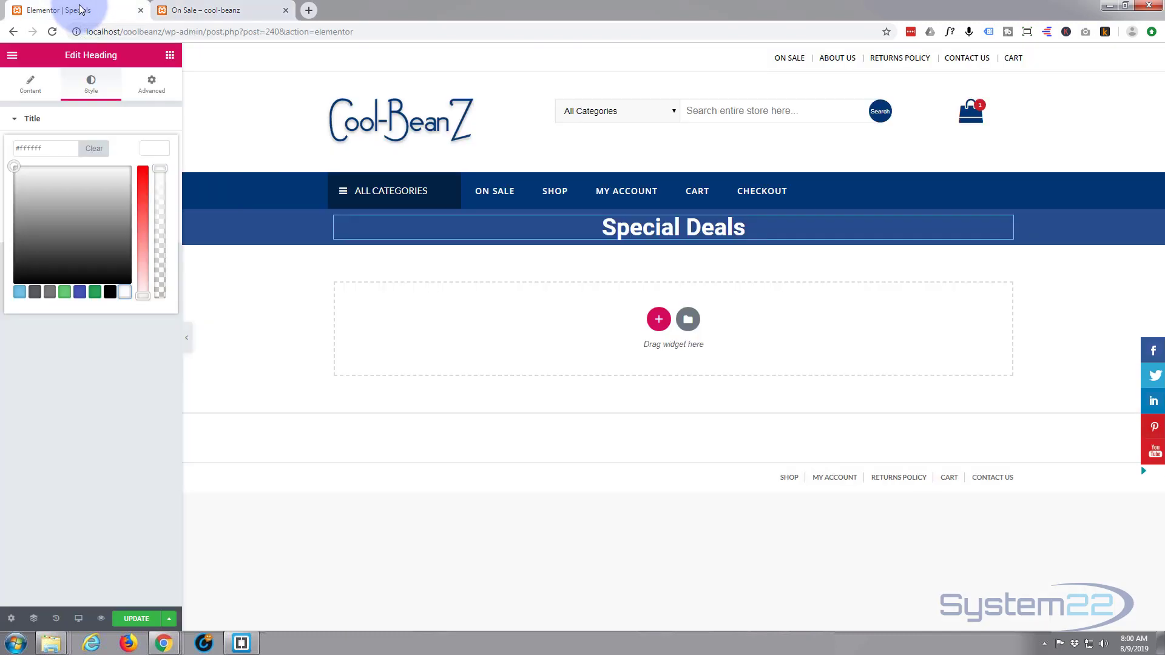
Unlink the heading's padding values and set the top and bottom padding to 100 px each.
left_click(152, 85)
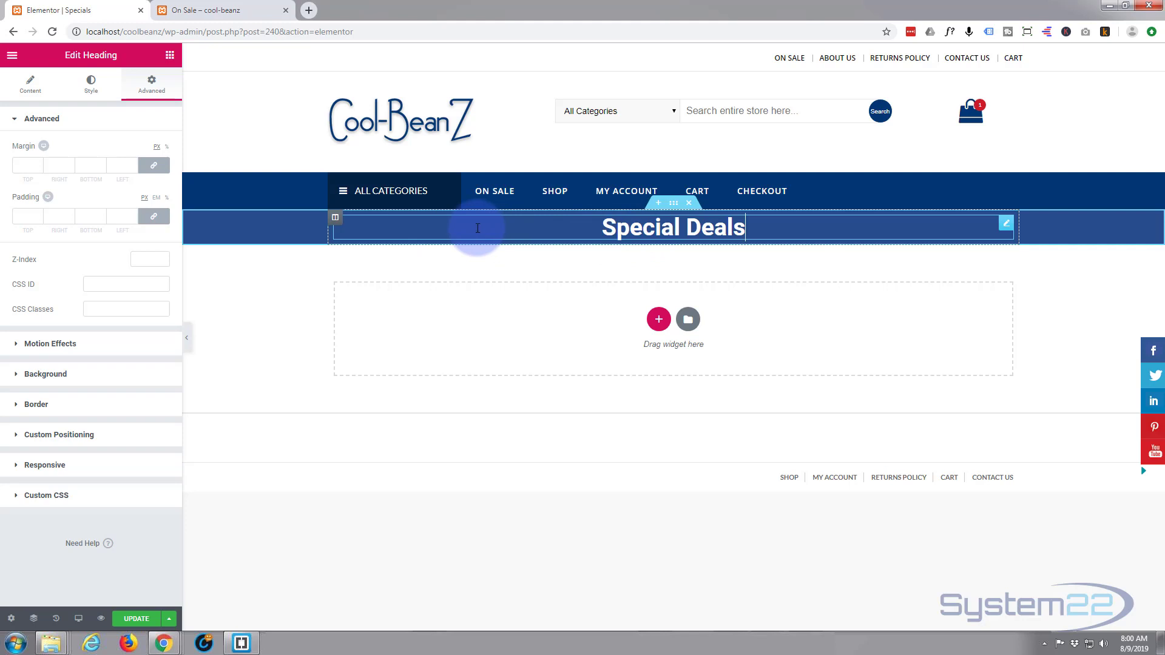
left_click(617, 220)
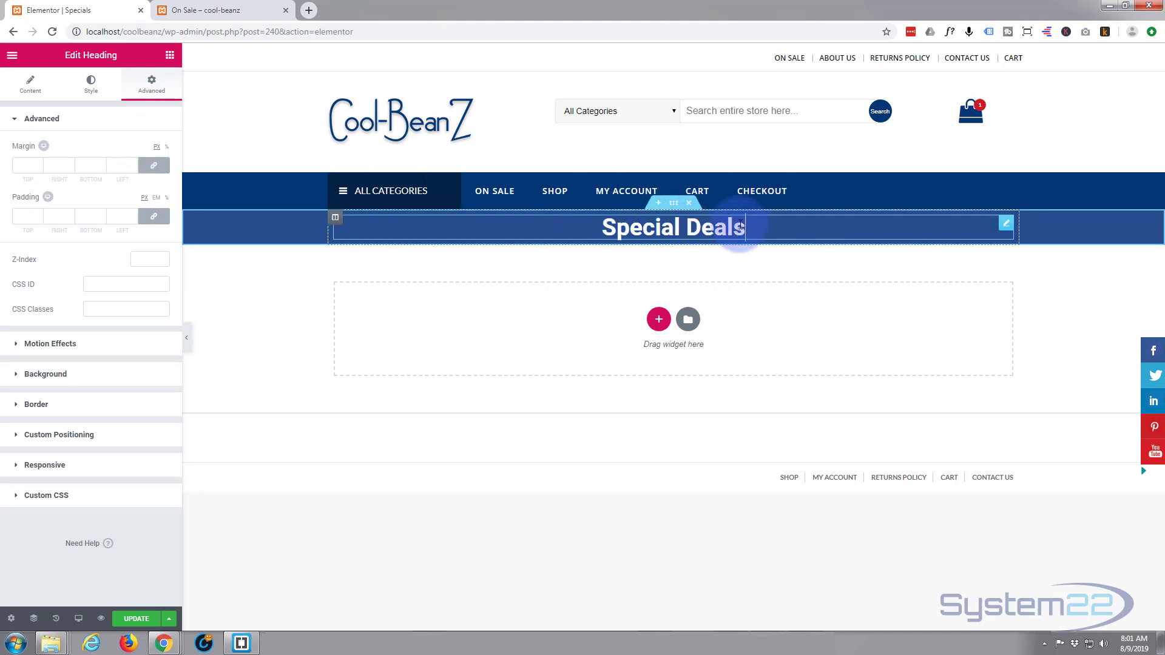
left_click(24, 217)
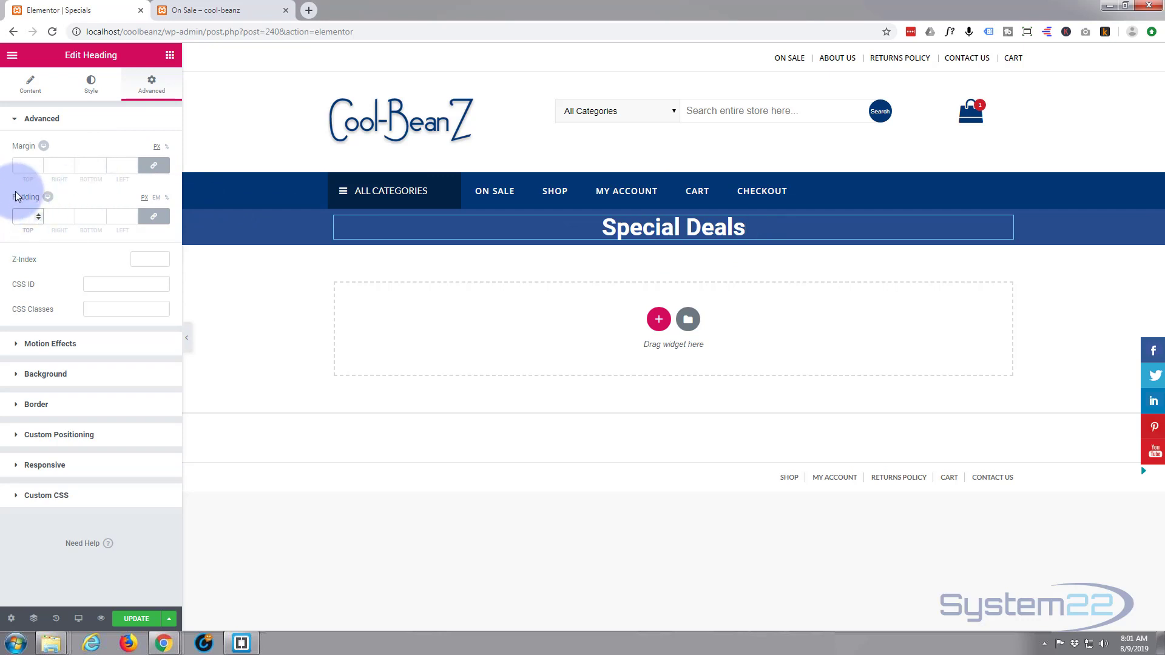
left_click(155, 218)
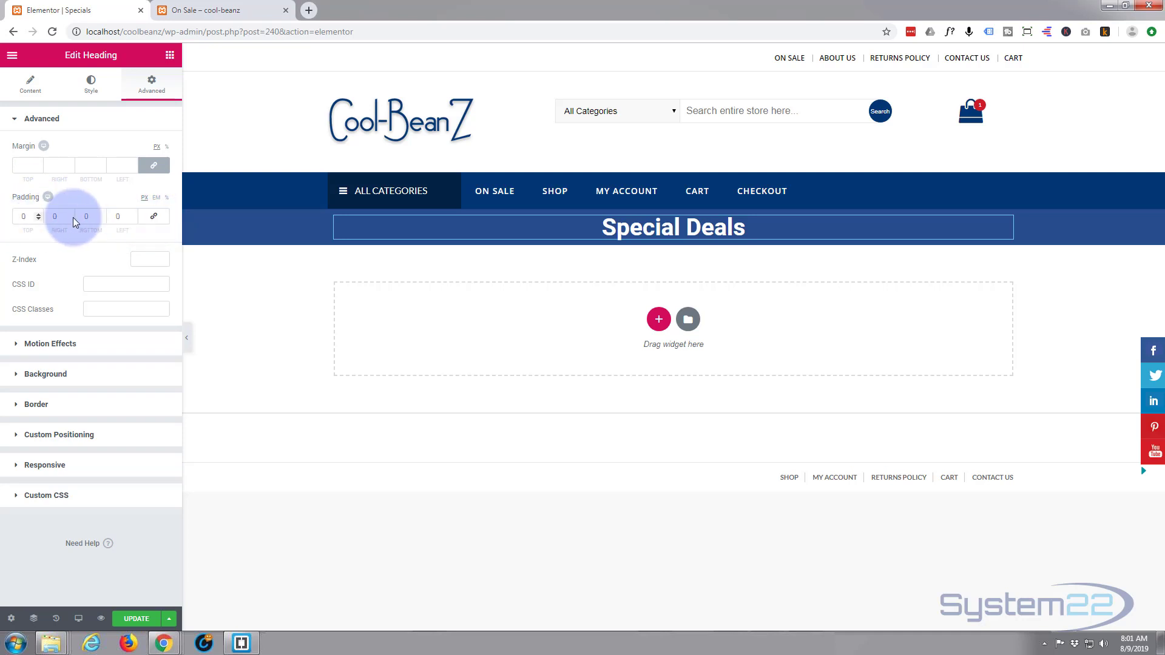
left_click(25, 217)
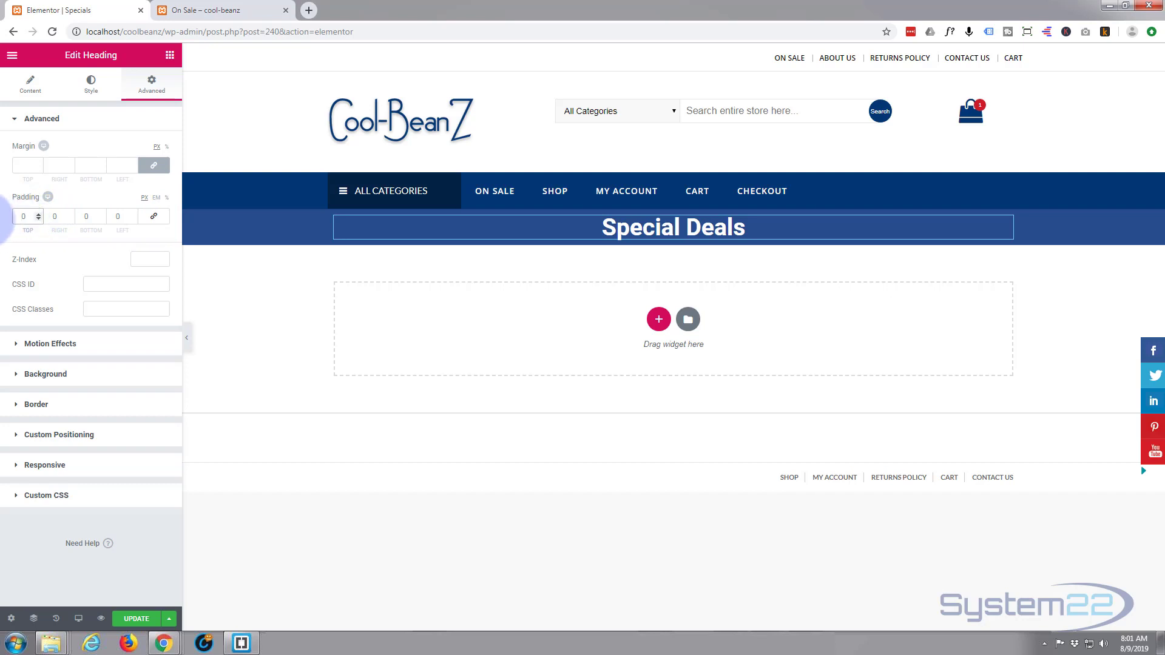
type("100")
left_click(84, 217)
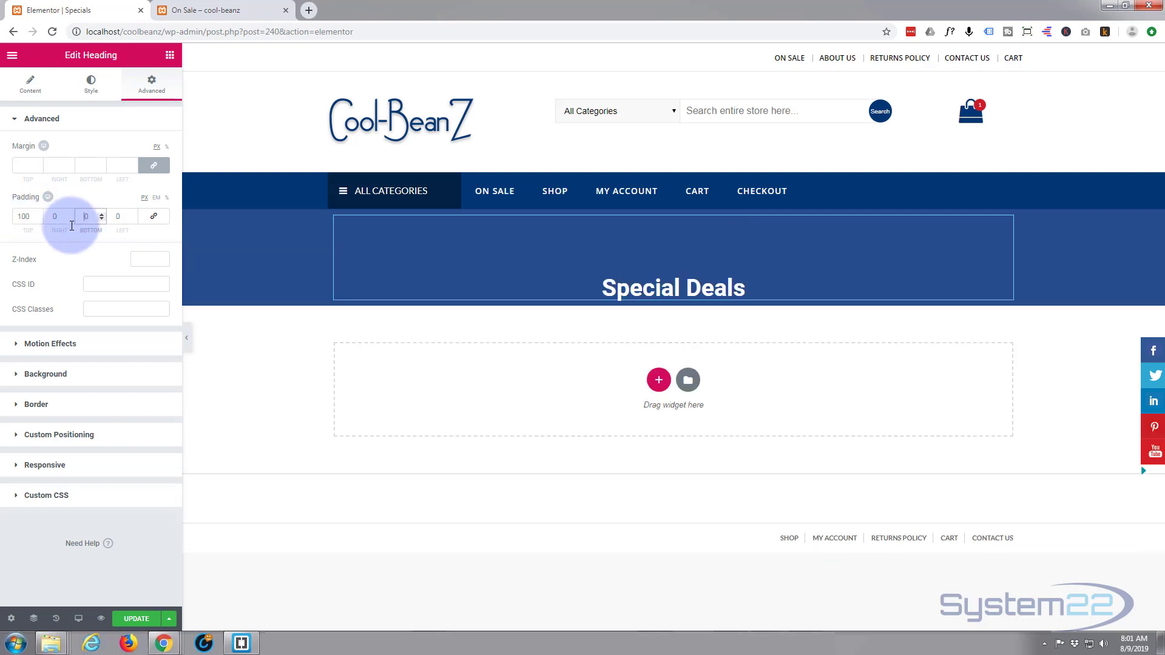
type("100")
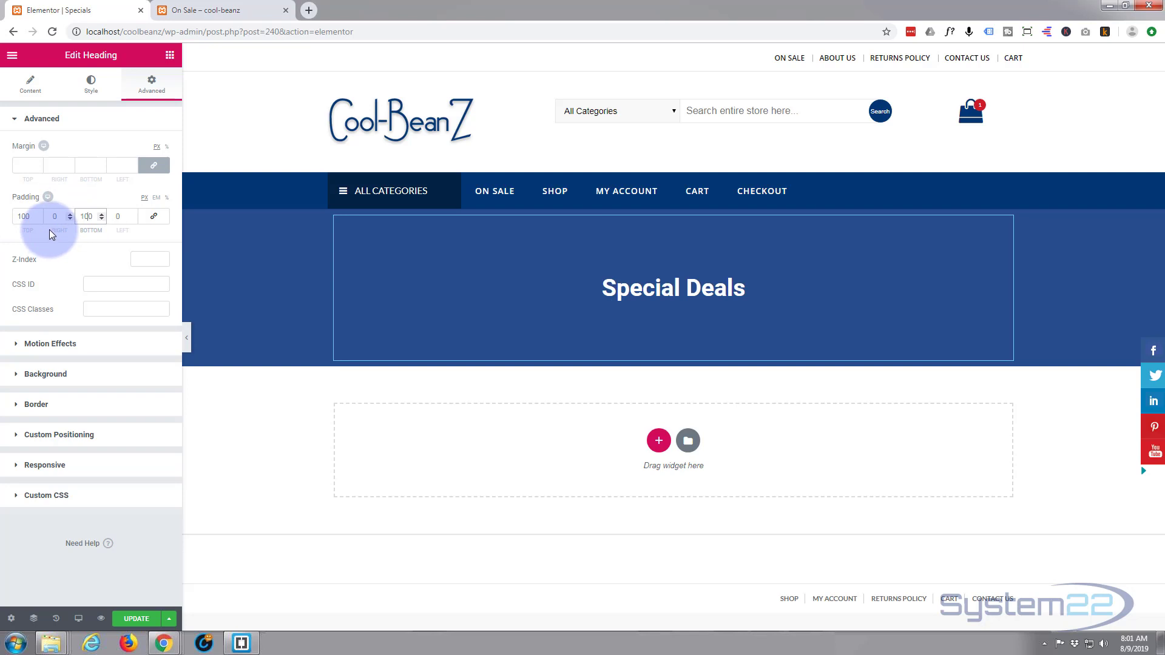
left_click(252, 416)
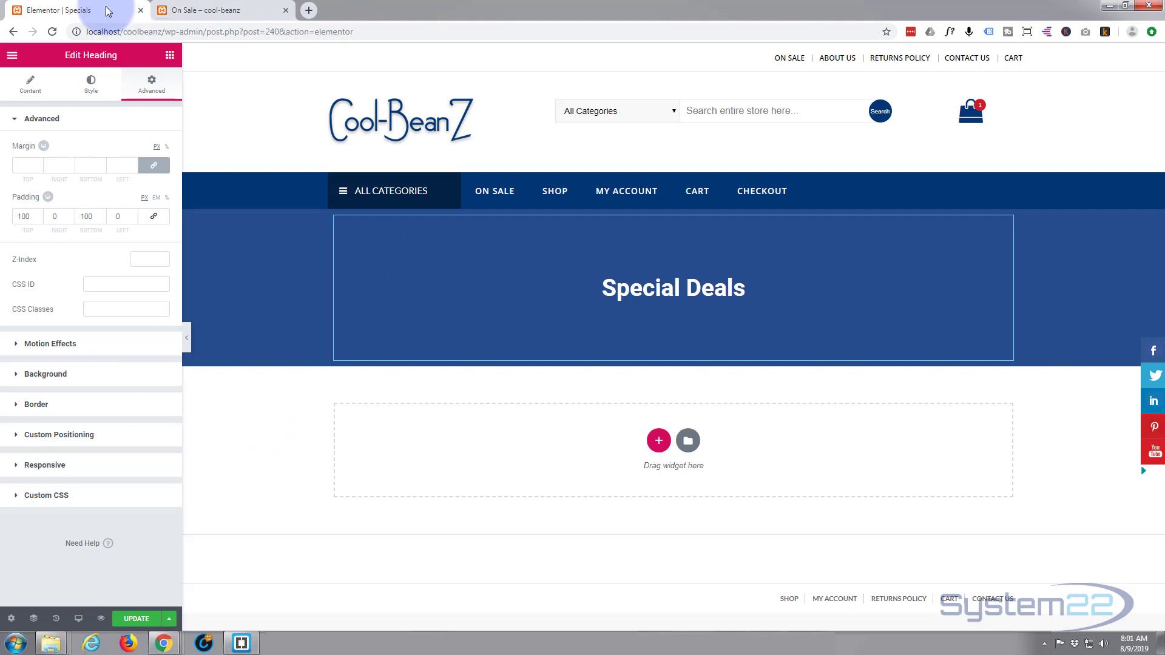
Reduce the heading's top and bottom padding to 90 px each, checking the banner height against the On Sale page.
left_click(209, 13)
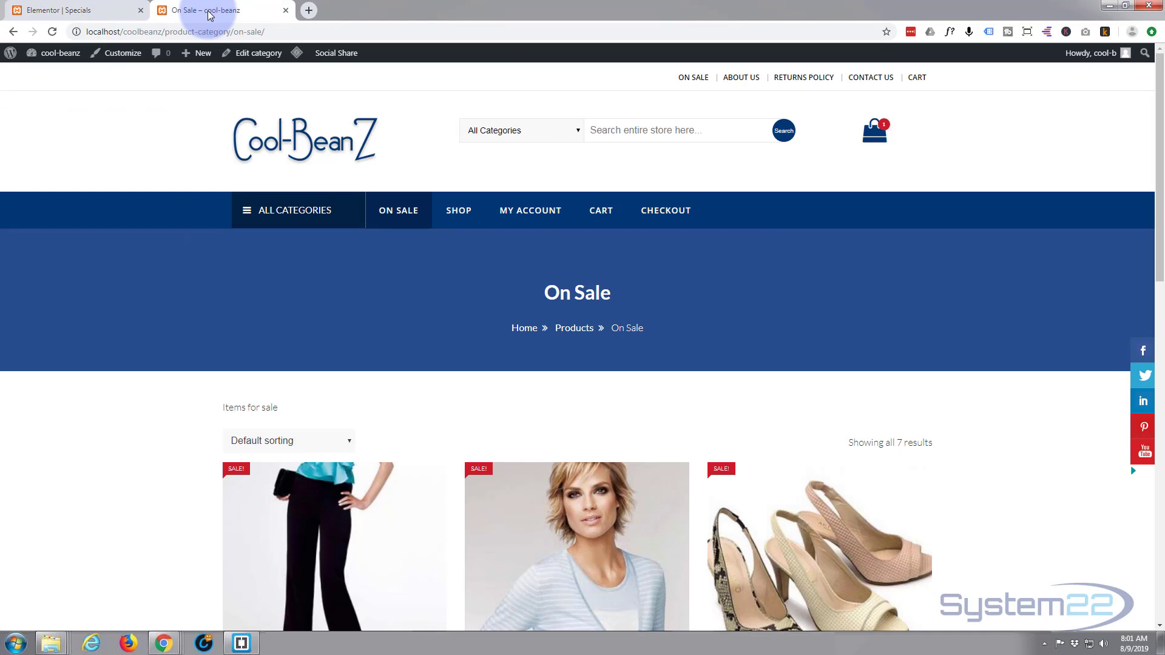
left_click(88, 12)
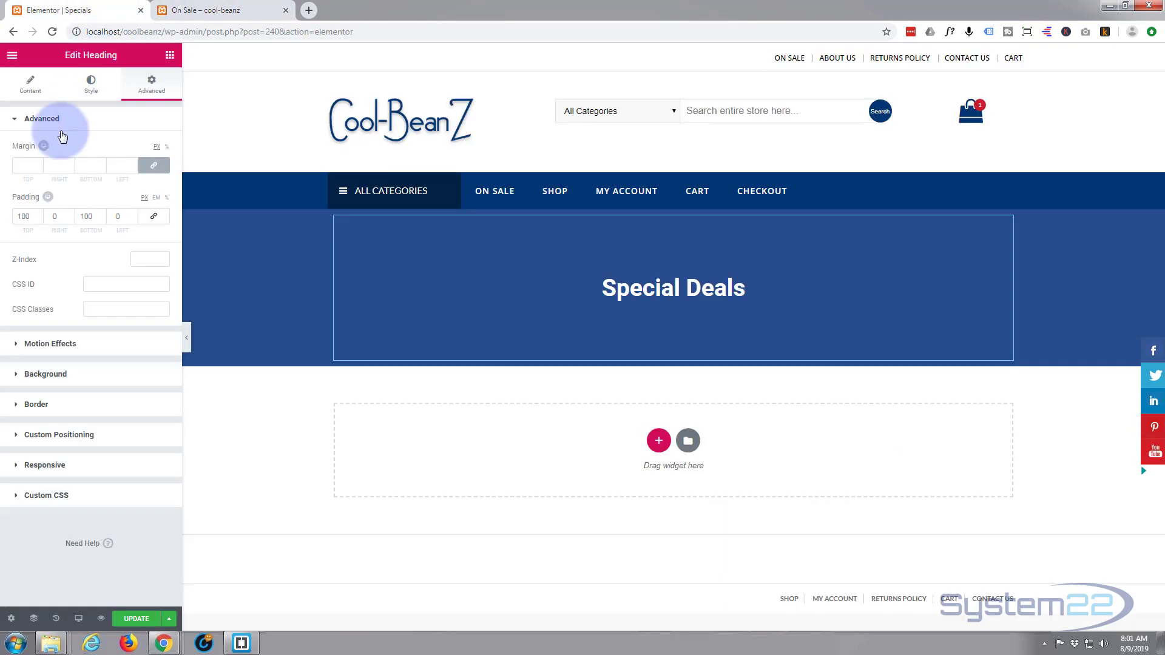
double_click(25, 216)
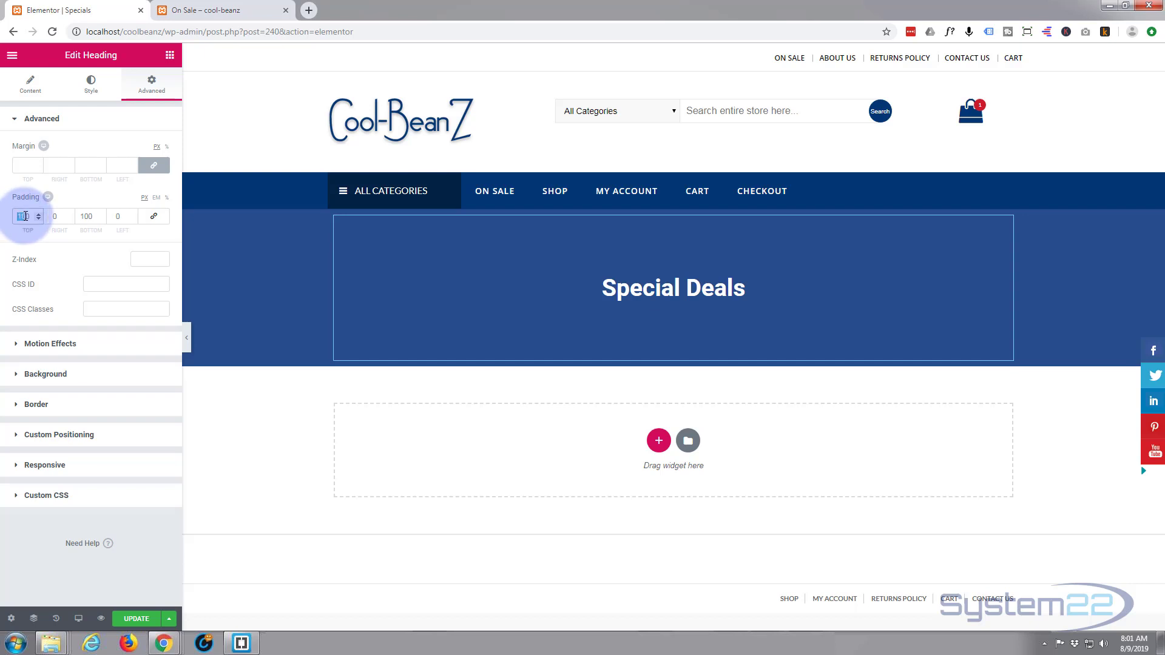
type("90")
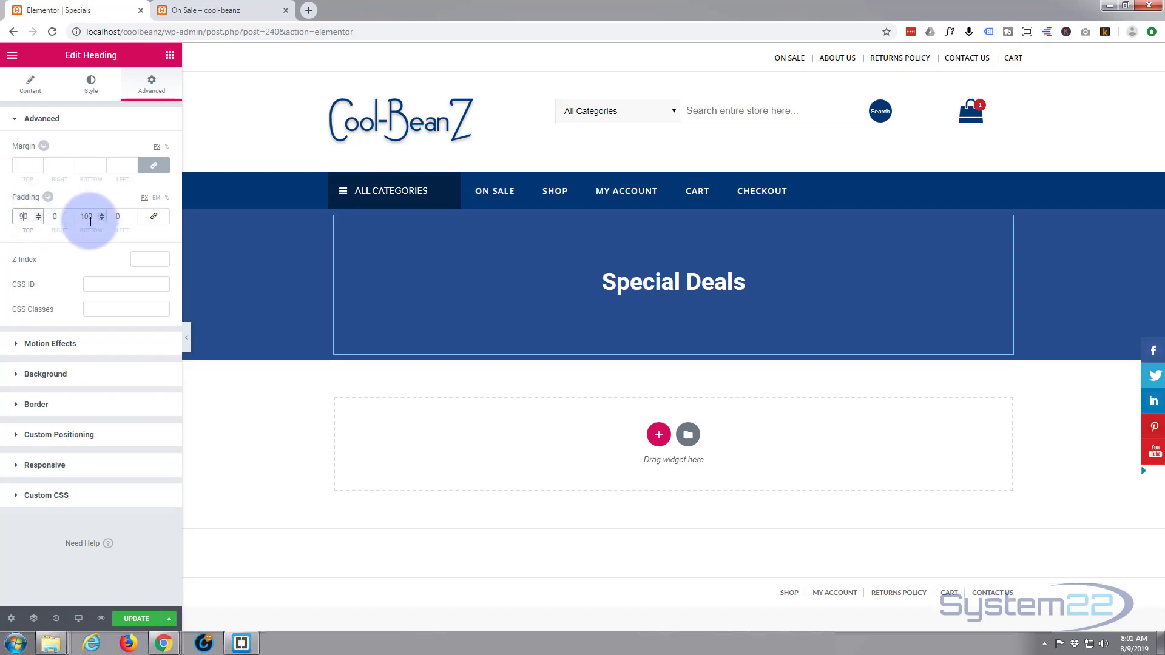
double_click(87, 216)
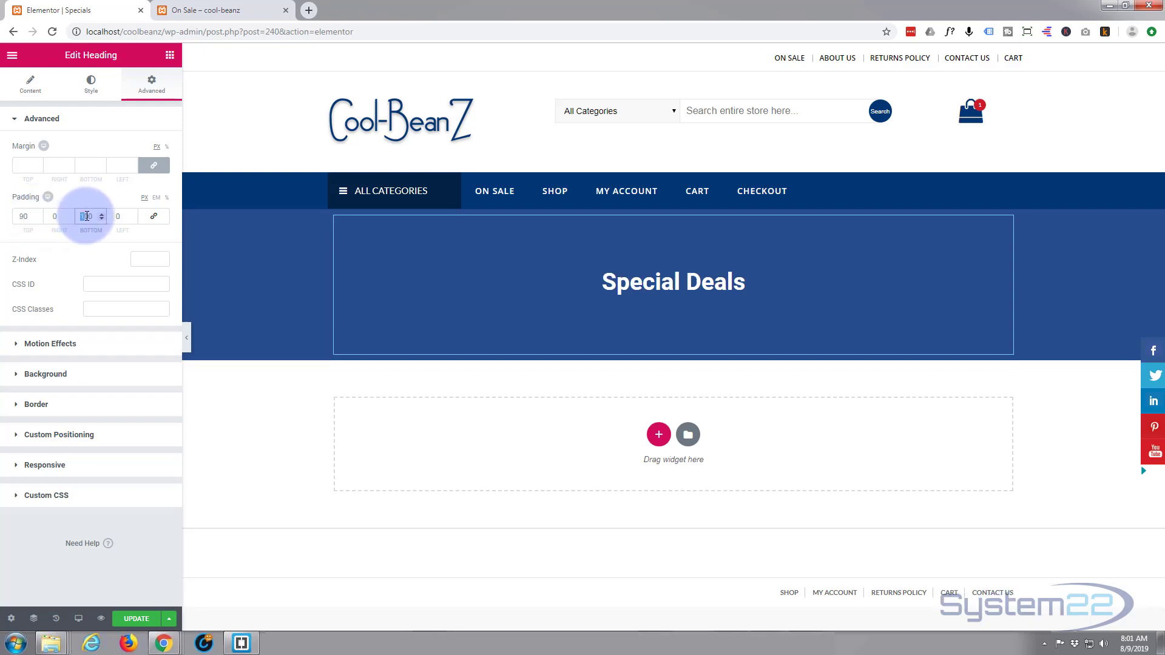
type("90")
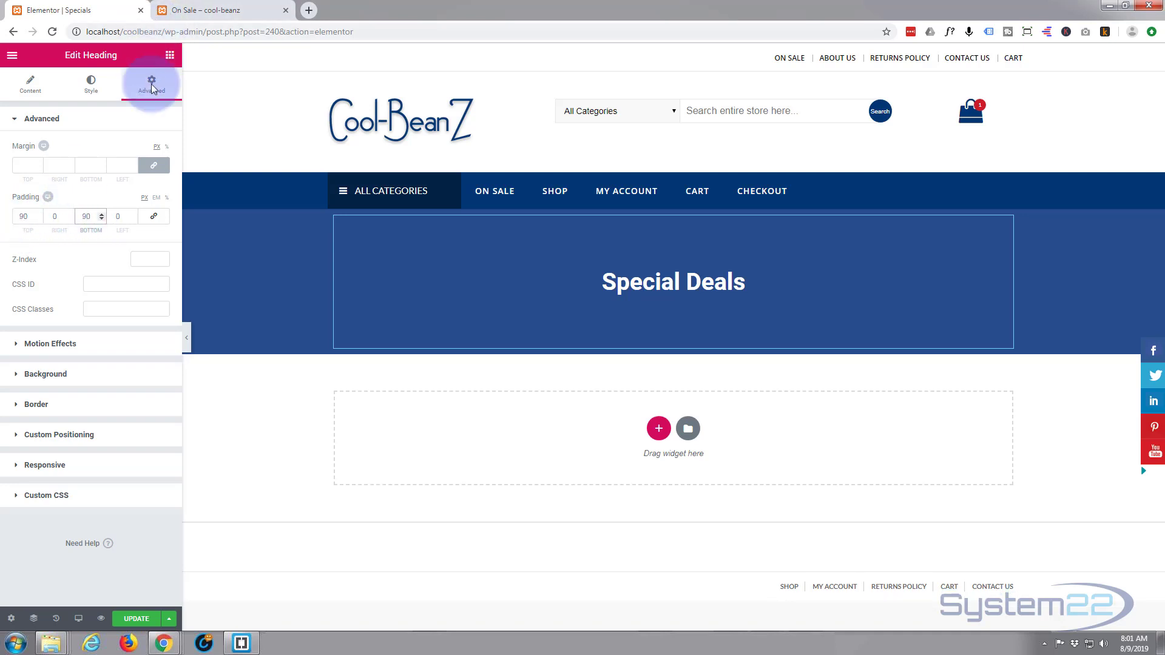
left_click(216, 16)
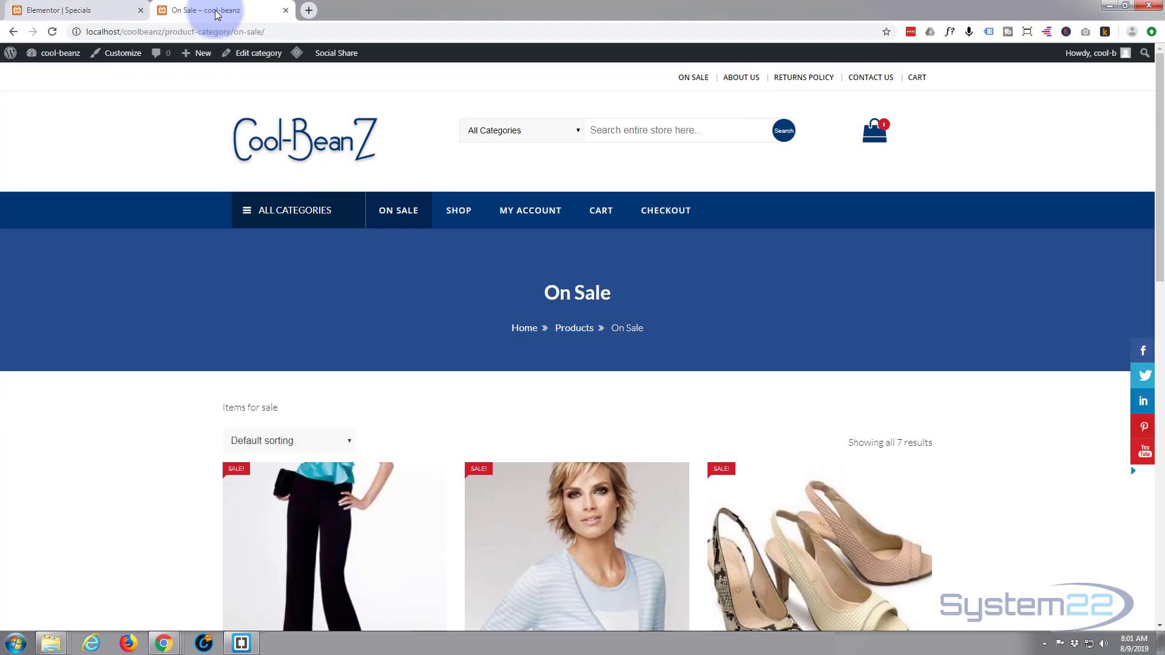
left_click(108, 14)
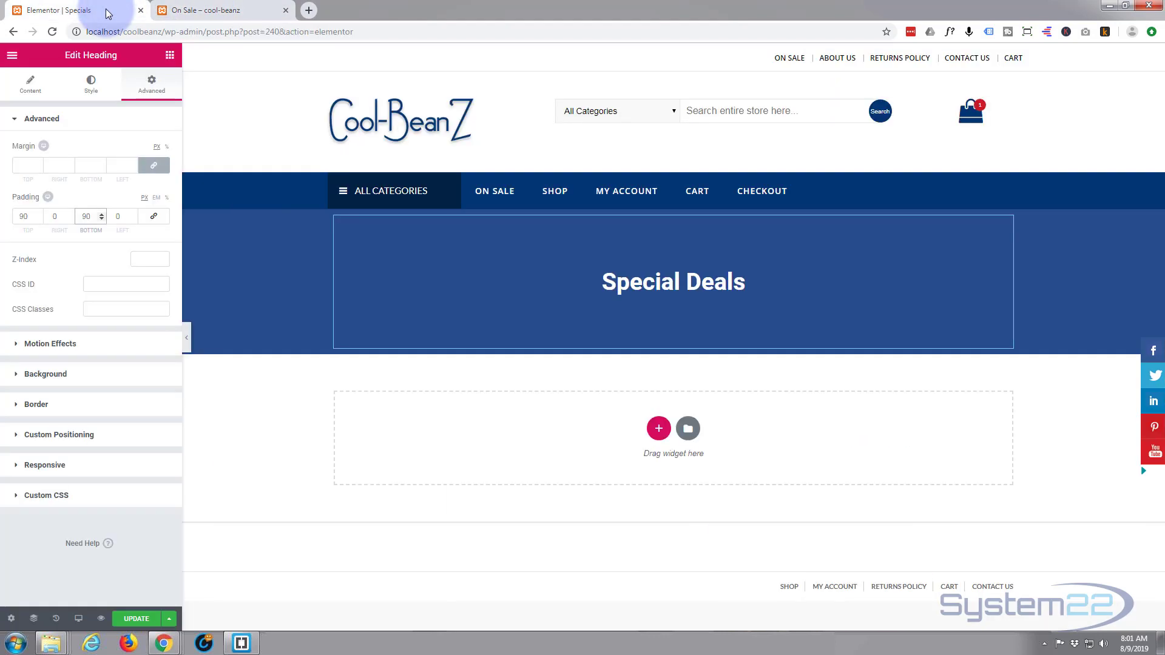
Compare the Special Deals banner once more with the banner on the live On Sale page.
left_click(206, 15)
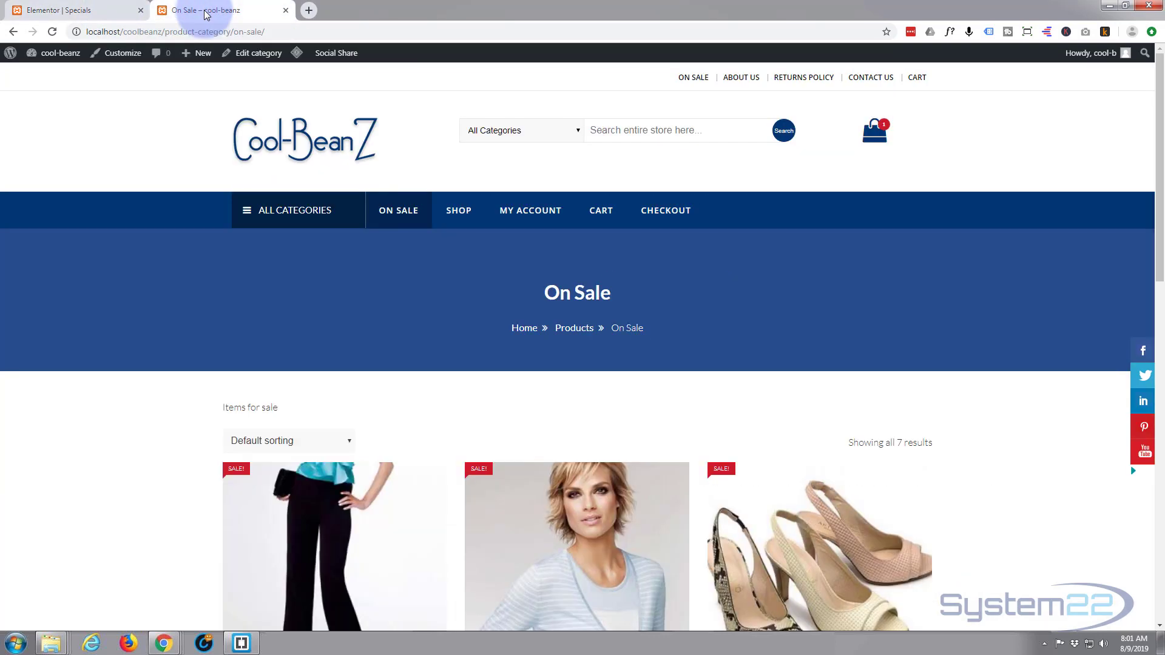
left_click(96, 12)
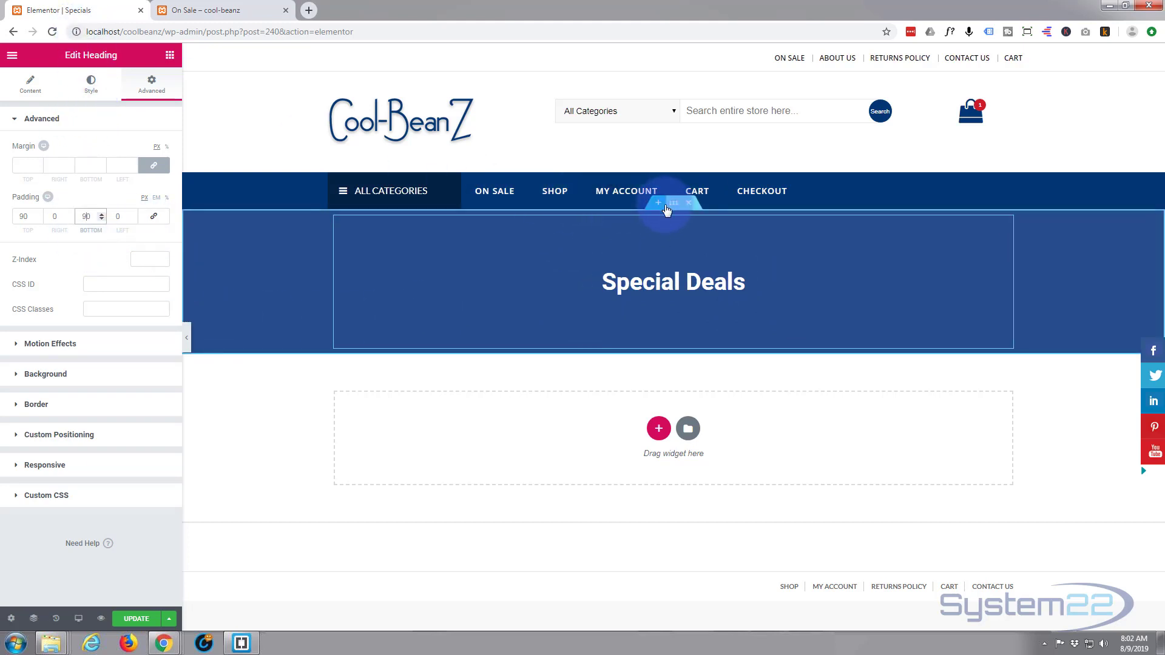
Set sl2.jpg from the media library as the banner section's background image and position it Top Center.
left_click(673, 206)
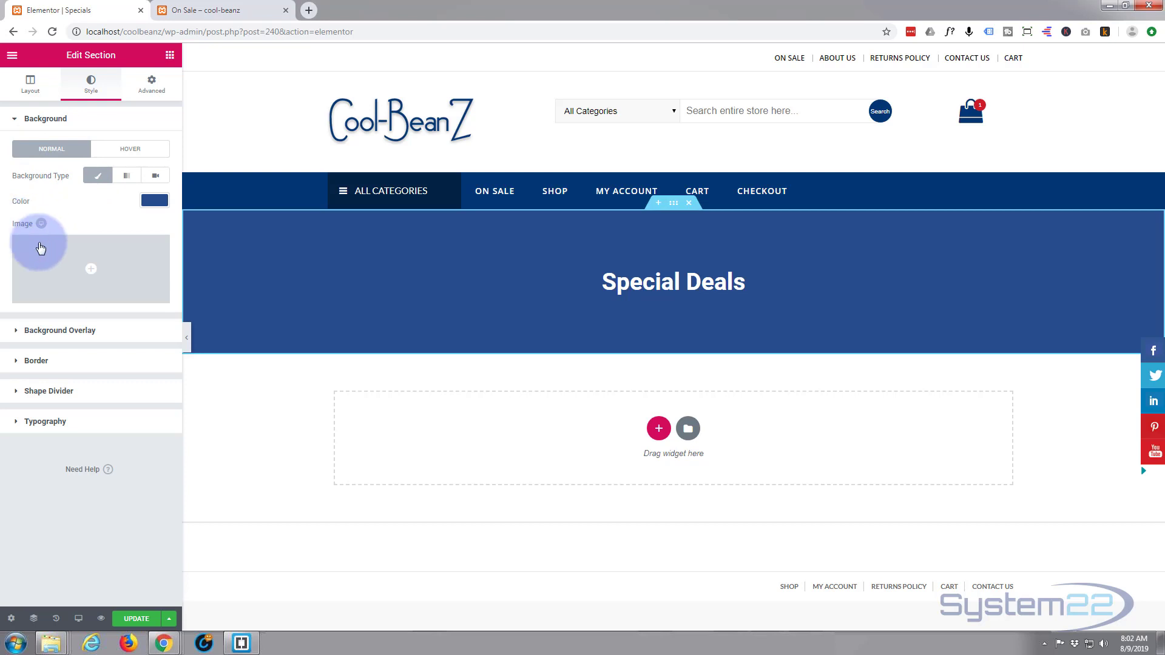
left_click(91, 277)
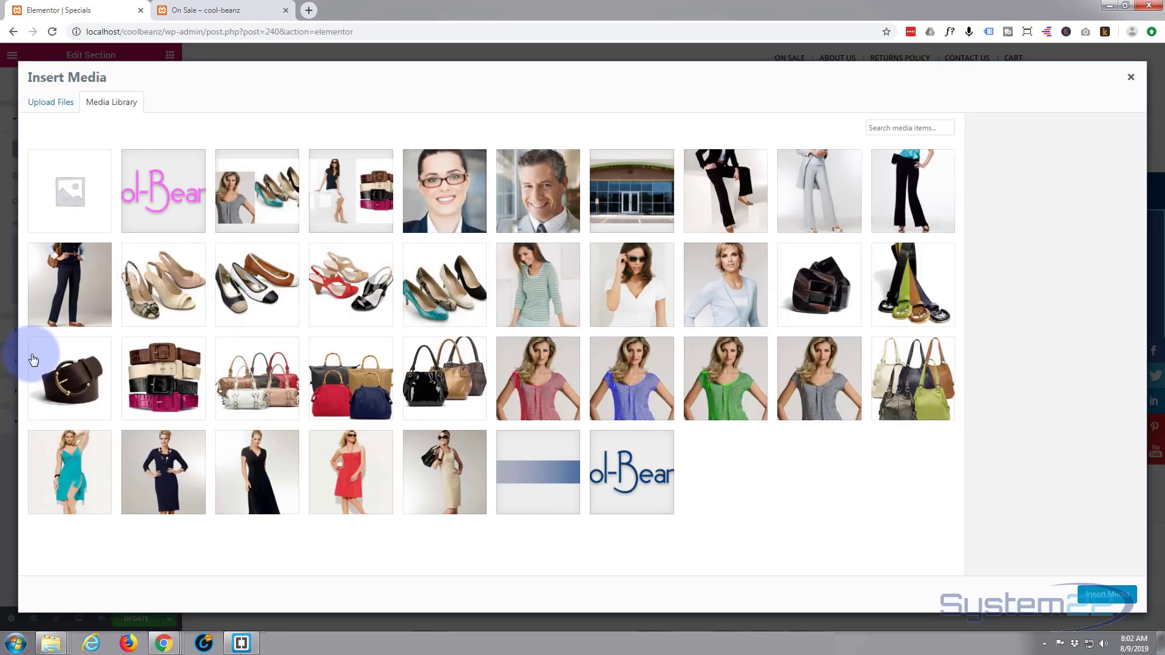
left_click(265, 196)
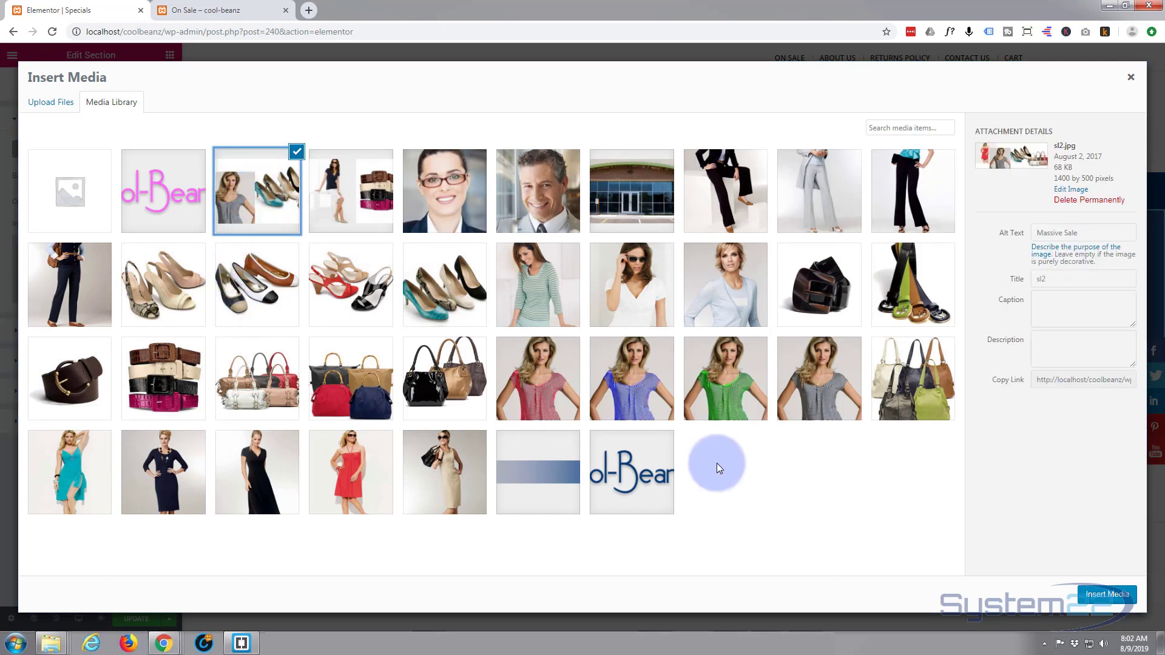
left_click(1108, 600)
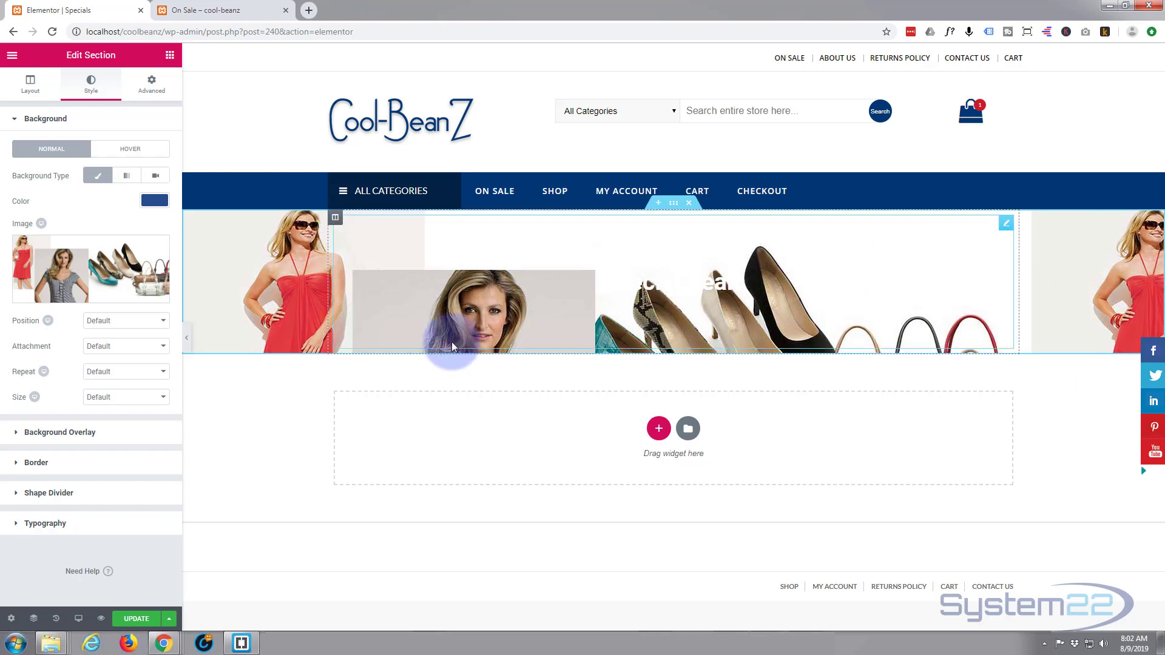
left_click(164, 327)
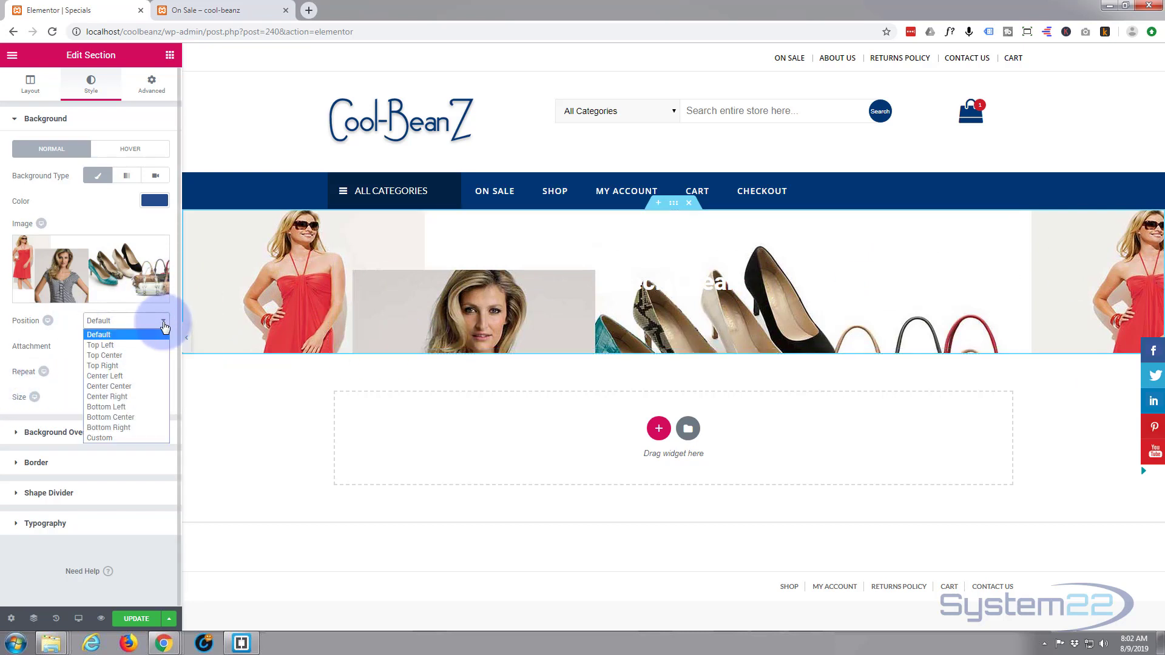
left_click(143, 355)
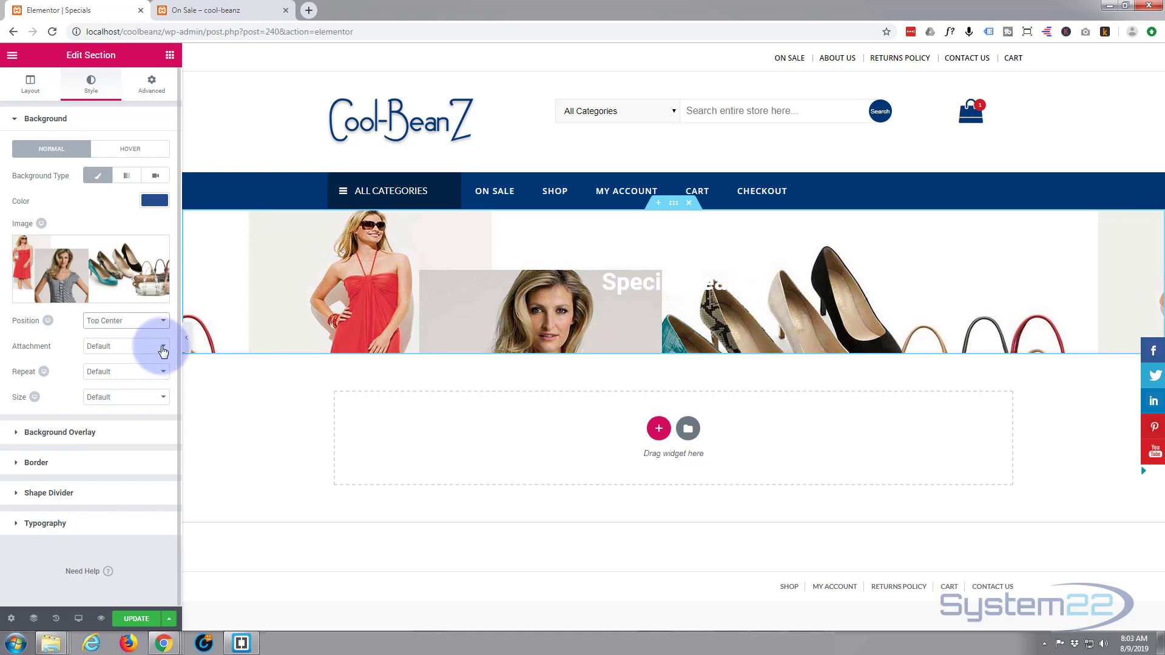
Try the Fixed attachment for the section's background image, and return it to Default.
left_click(162, 351)
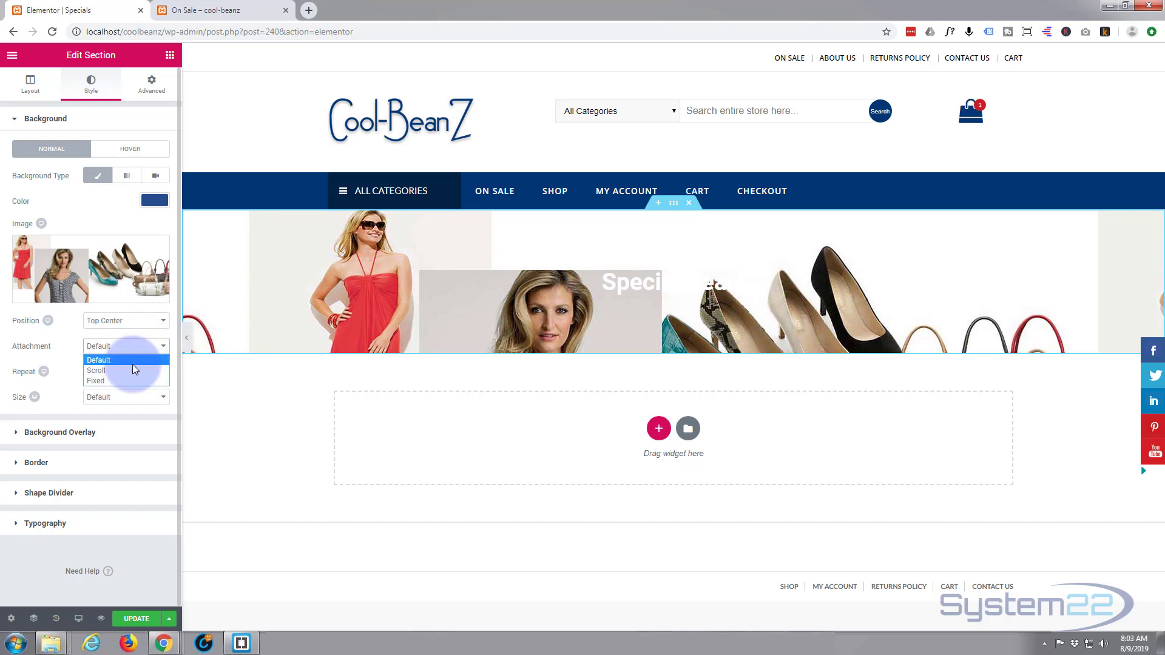
left_click(170, 371)
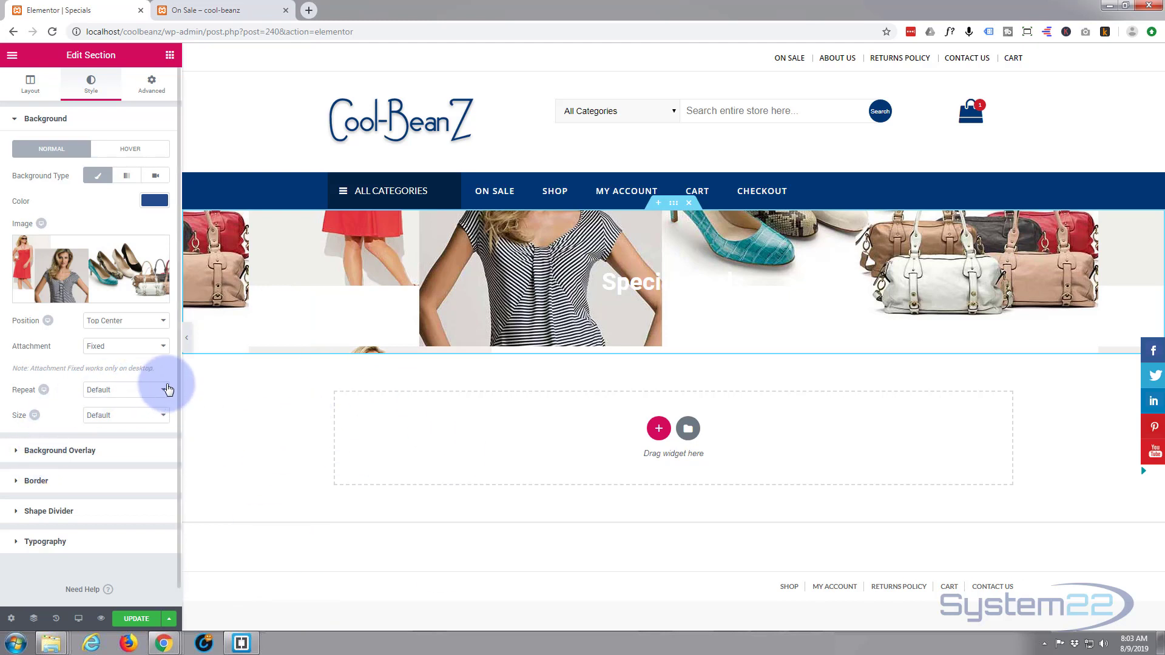
left_click(164, 350)
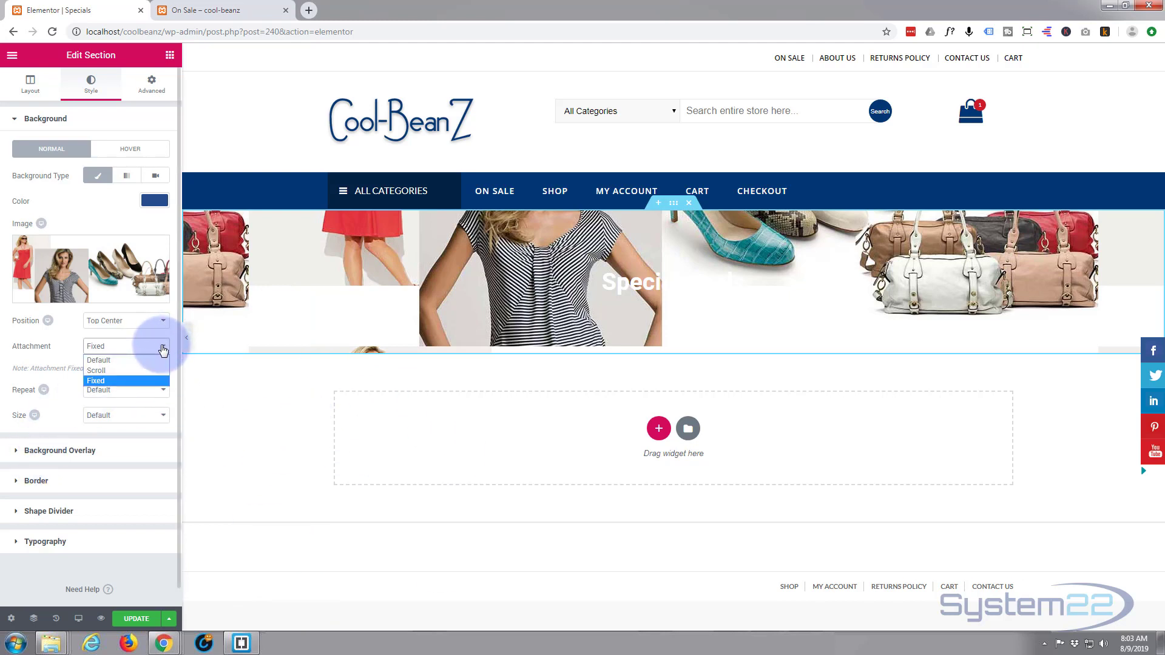
left_click(123, 361)
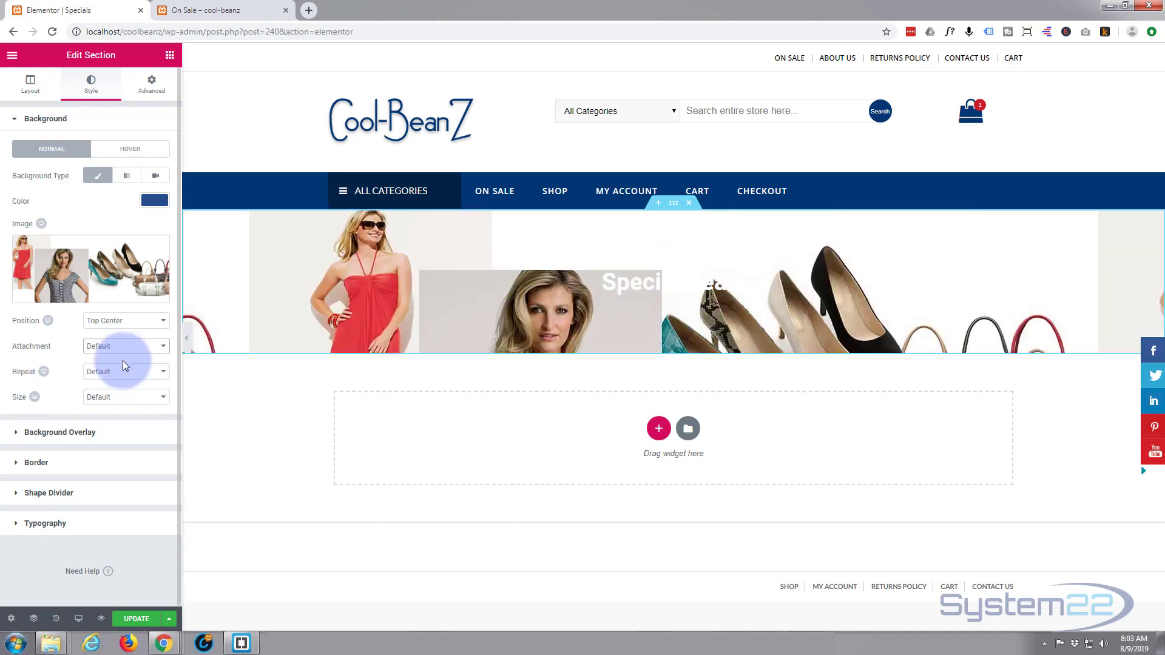
Set the background image to No-repeat and its size to Cover.
left_click(160, 372)
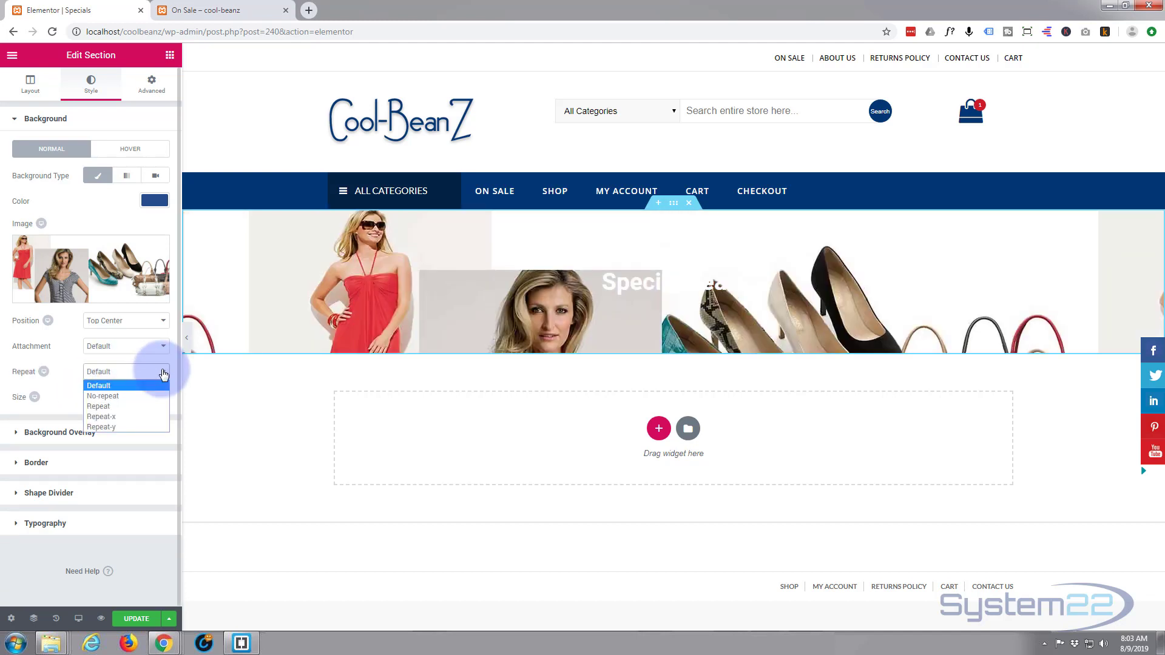
left_click(136, 395)
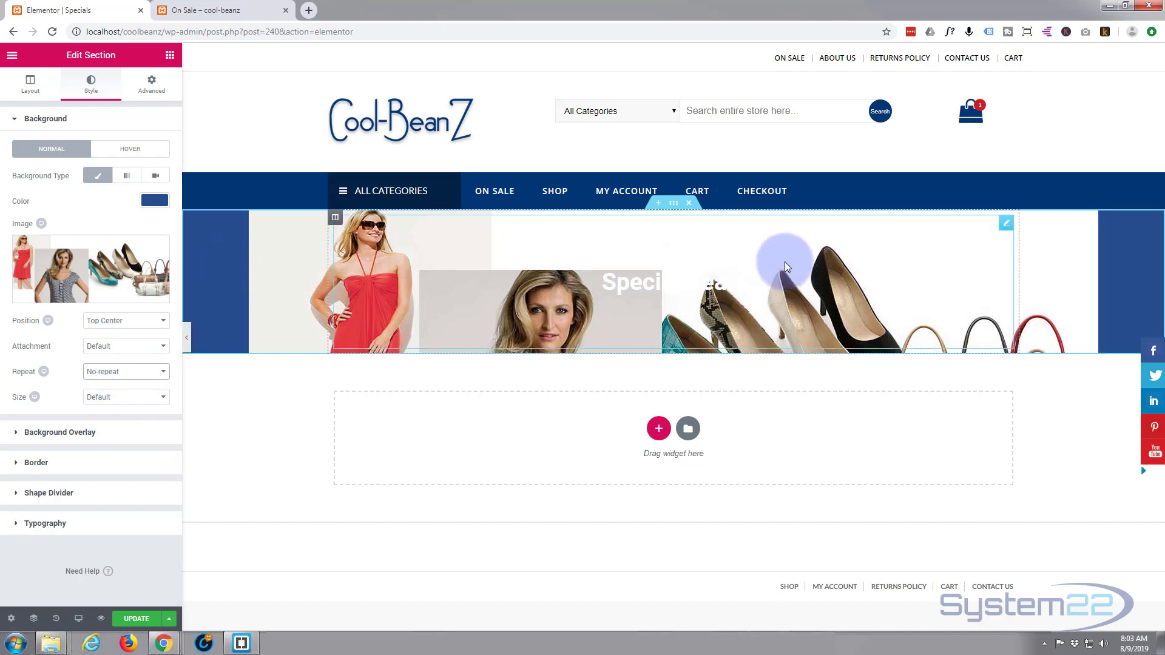
left_click(163, 398)
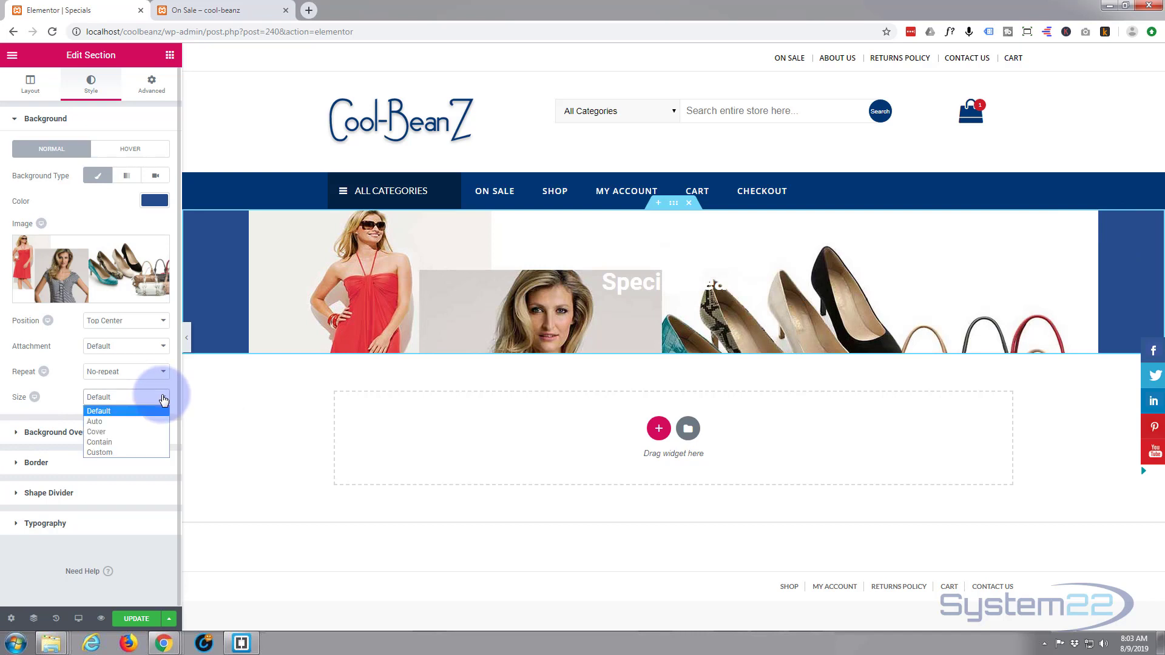
left_click(139, 432)
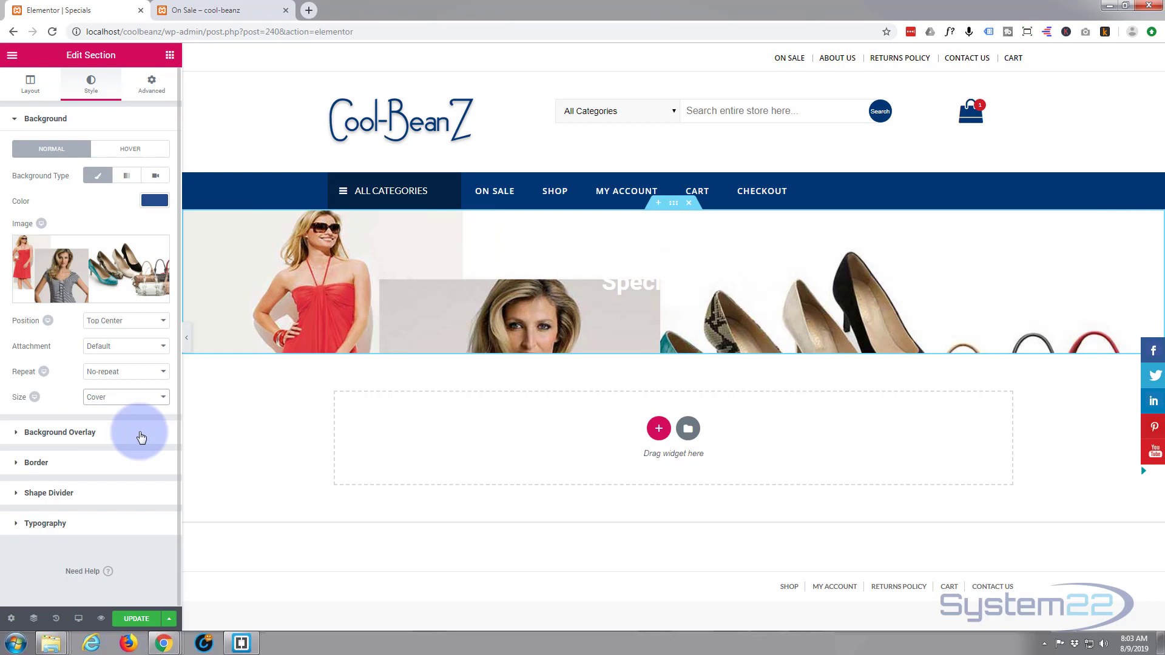
Try the Contain size for the background image, and return it to Cover.
left_click(163, 397)
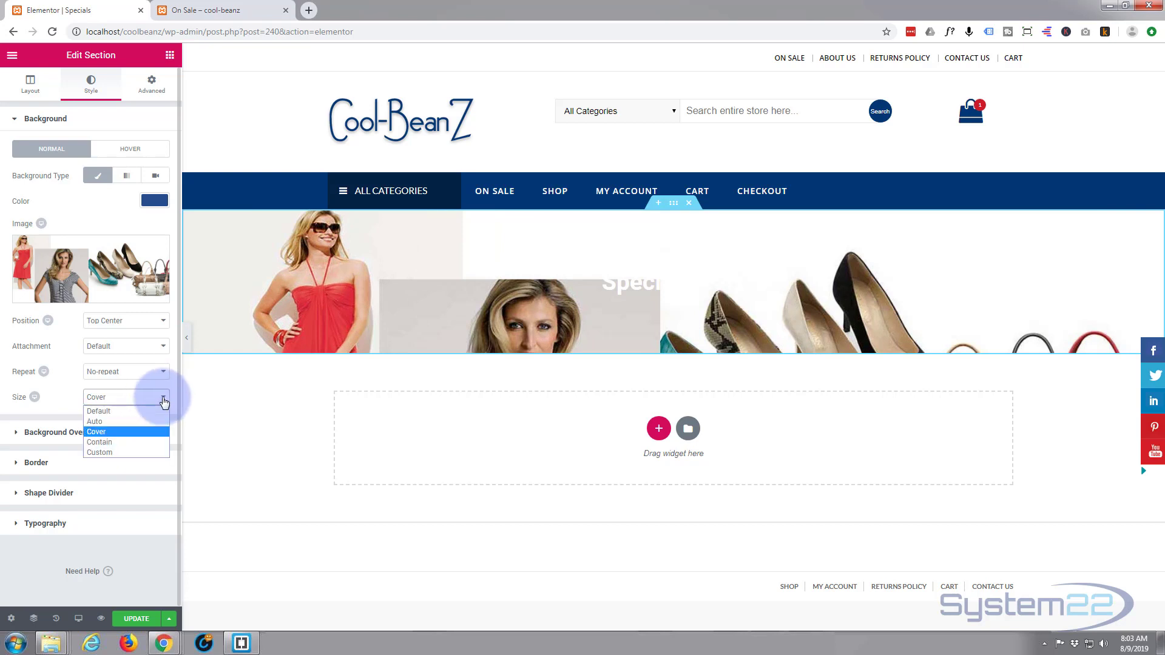
left_click(144, 443)
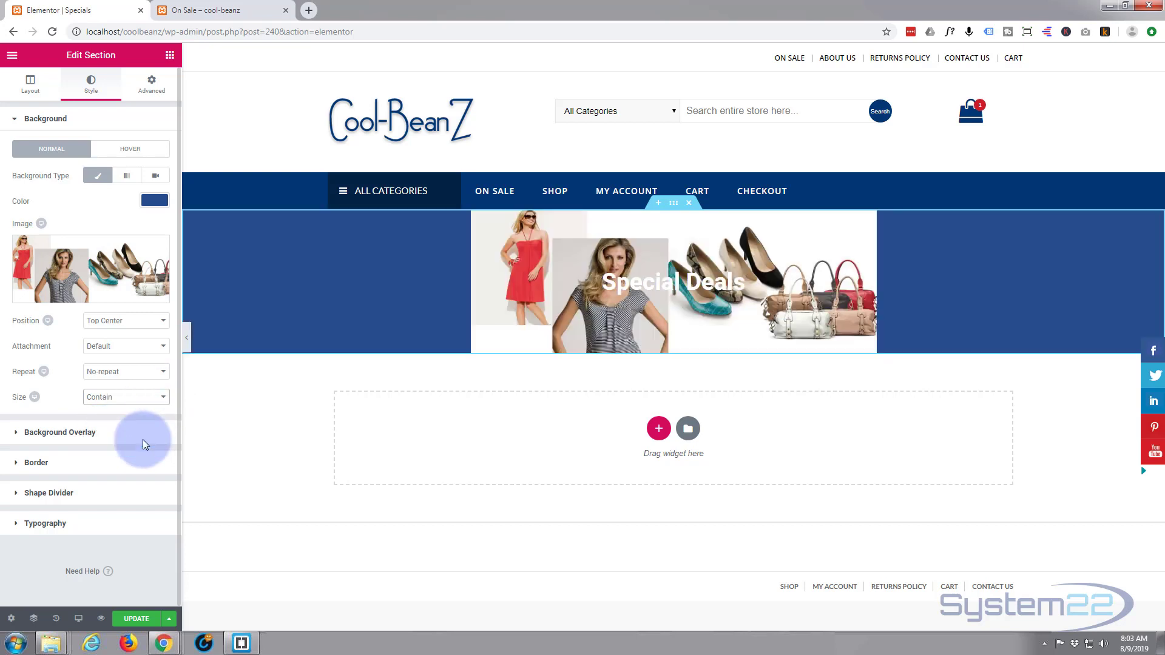
left_click(163, 398)
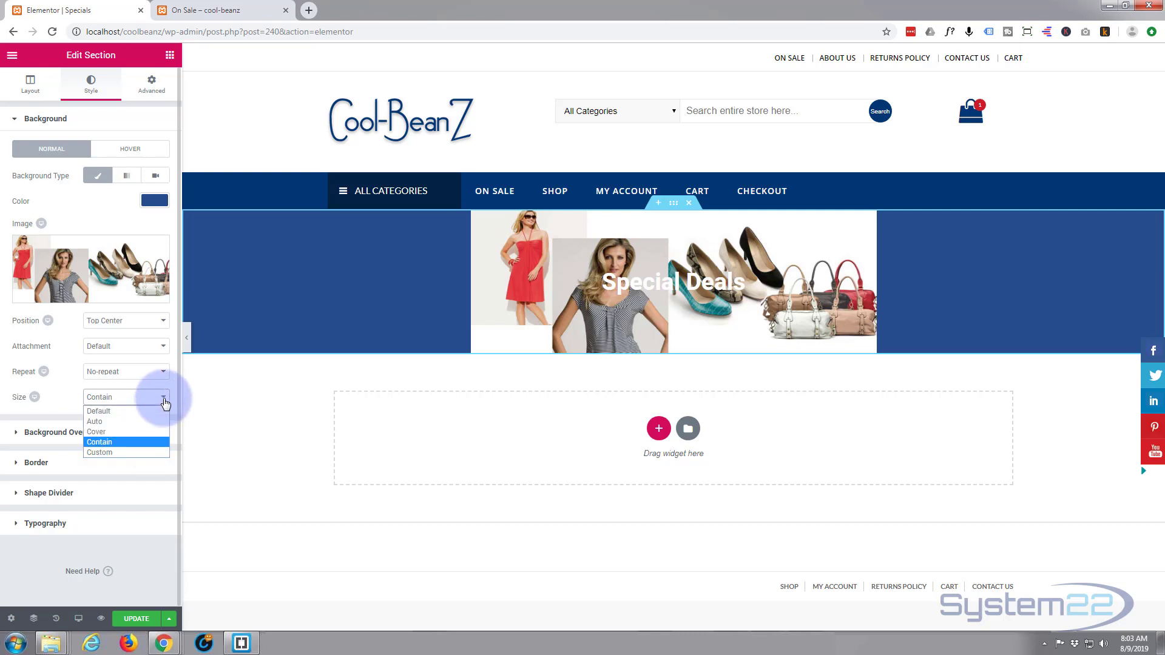
left_click(116, 432)
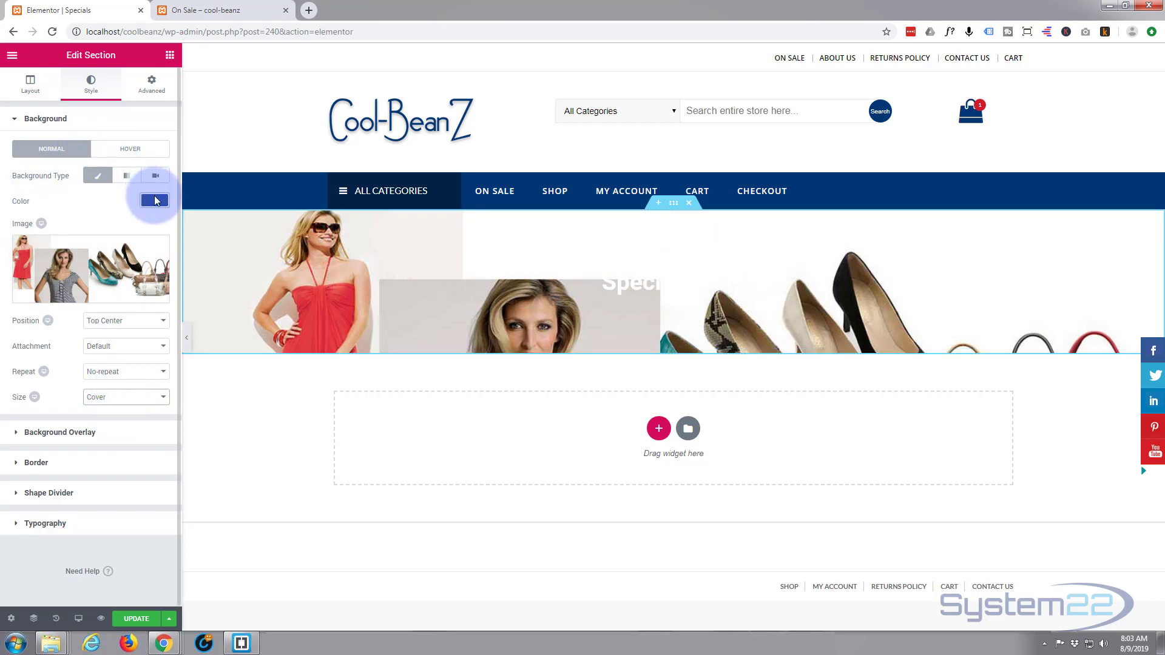
Add a classic background overlay to the section's normal state with the color #264d8a.
mouse_move(60, 272)
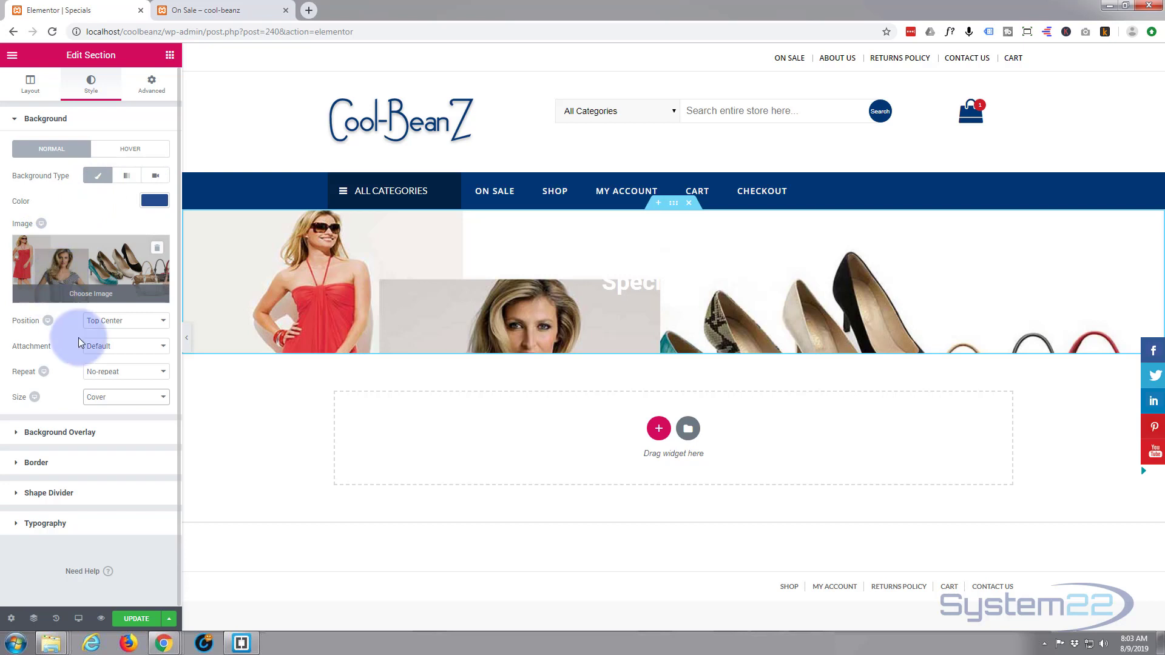
left_click(17, 433)
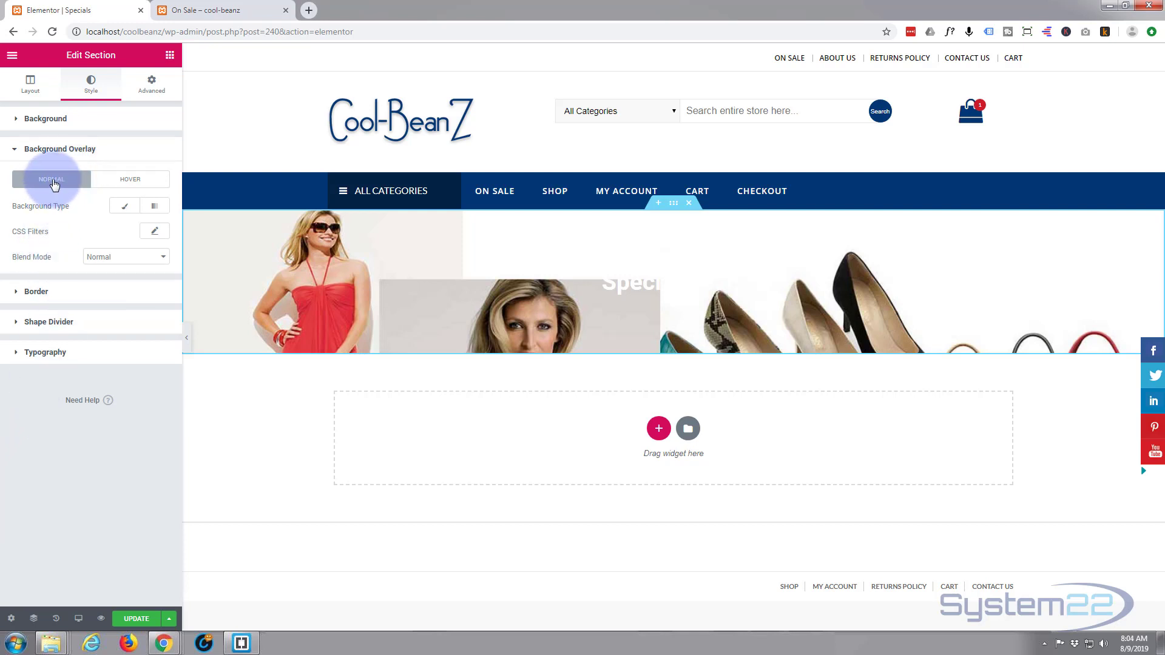
left_click(121, 181)
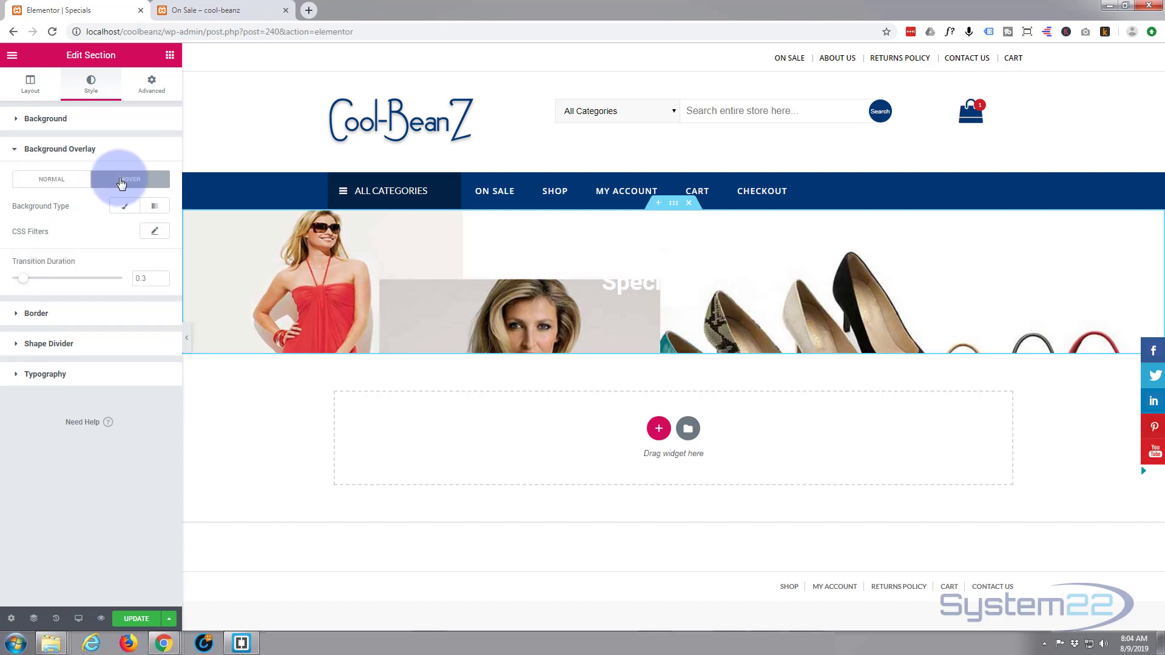
left_click(43, 183)
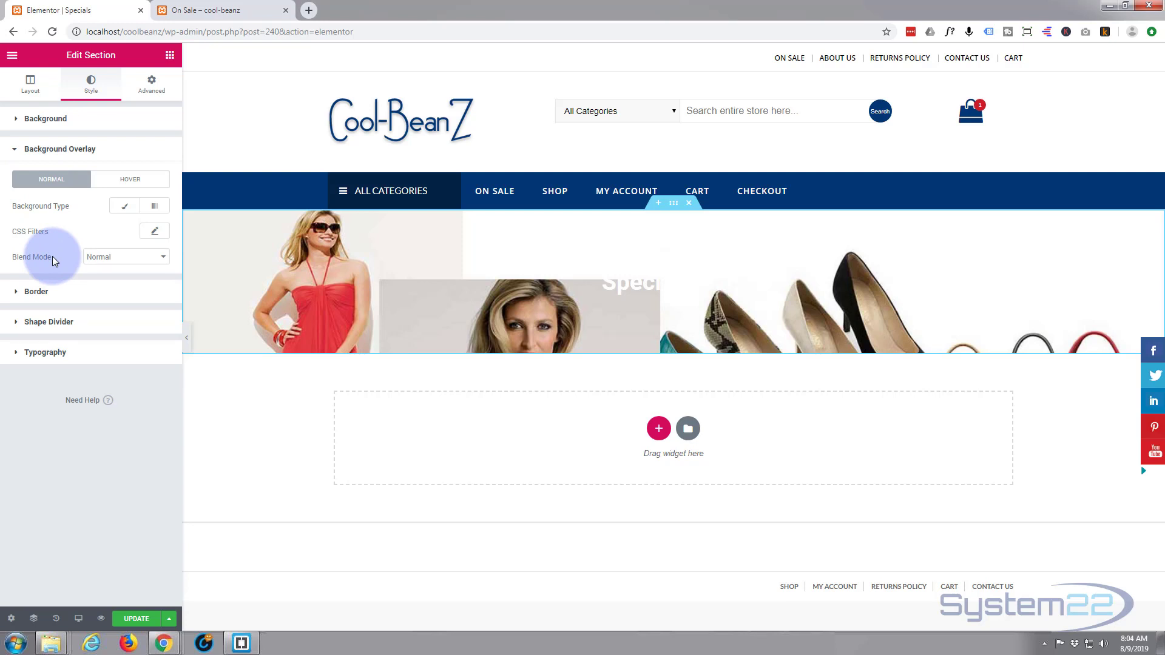
left_click(121, 208)
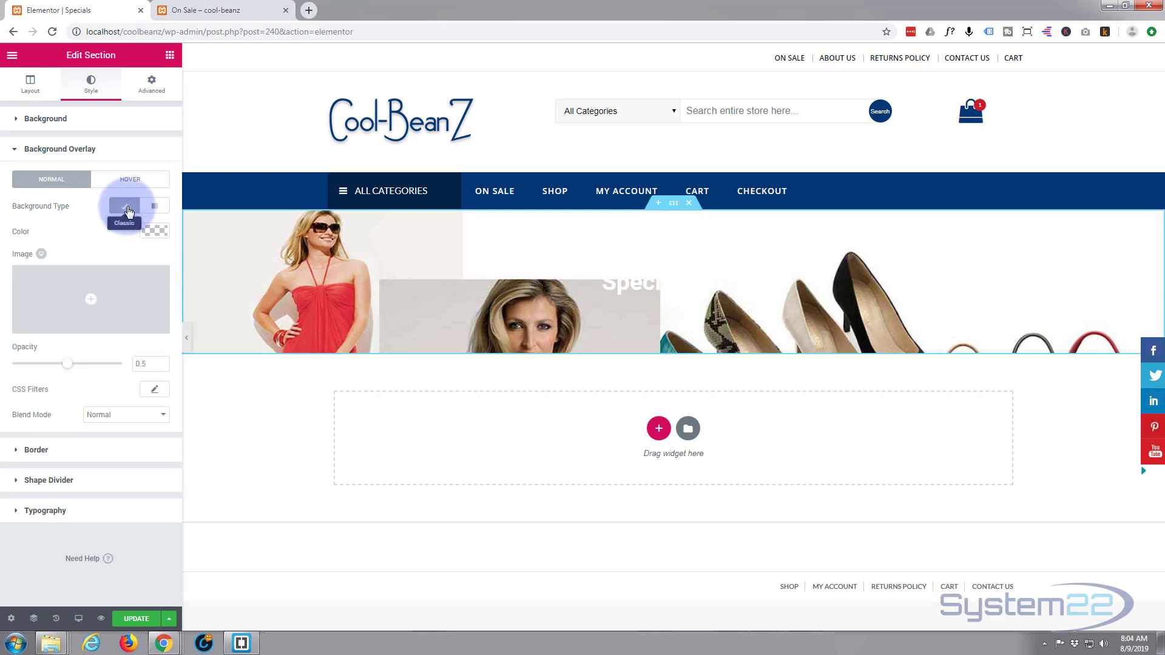
left_click(154, 230)
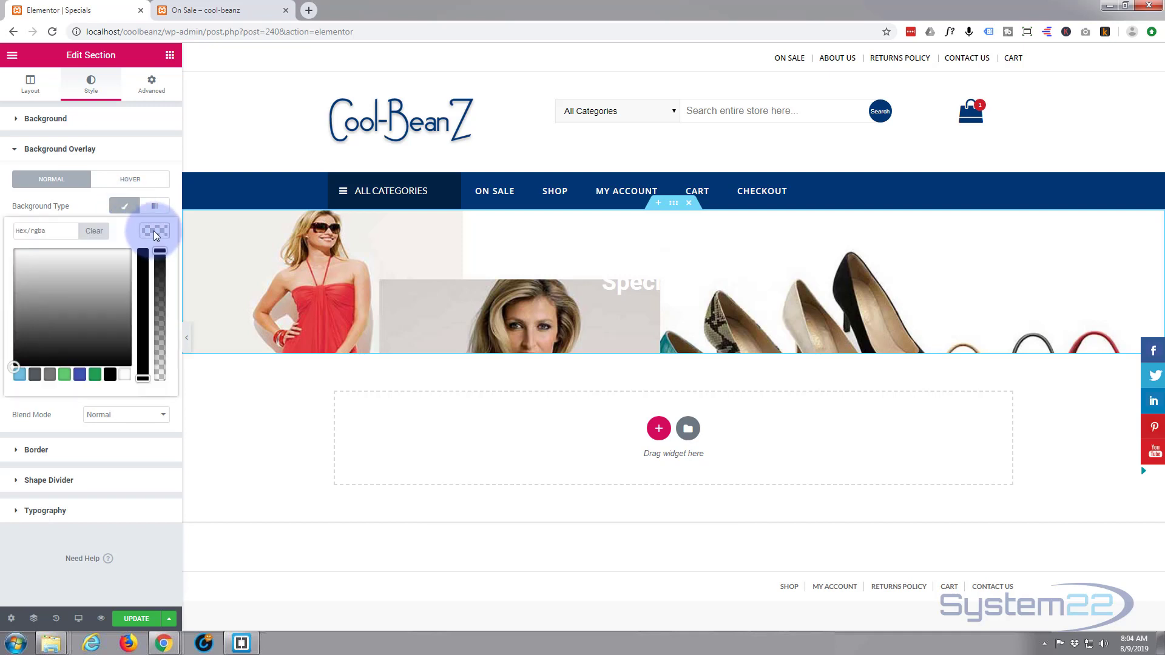
left_click(60, 232)
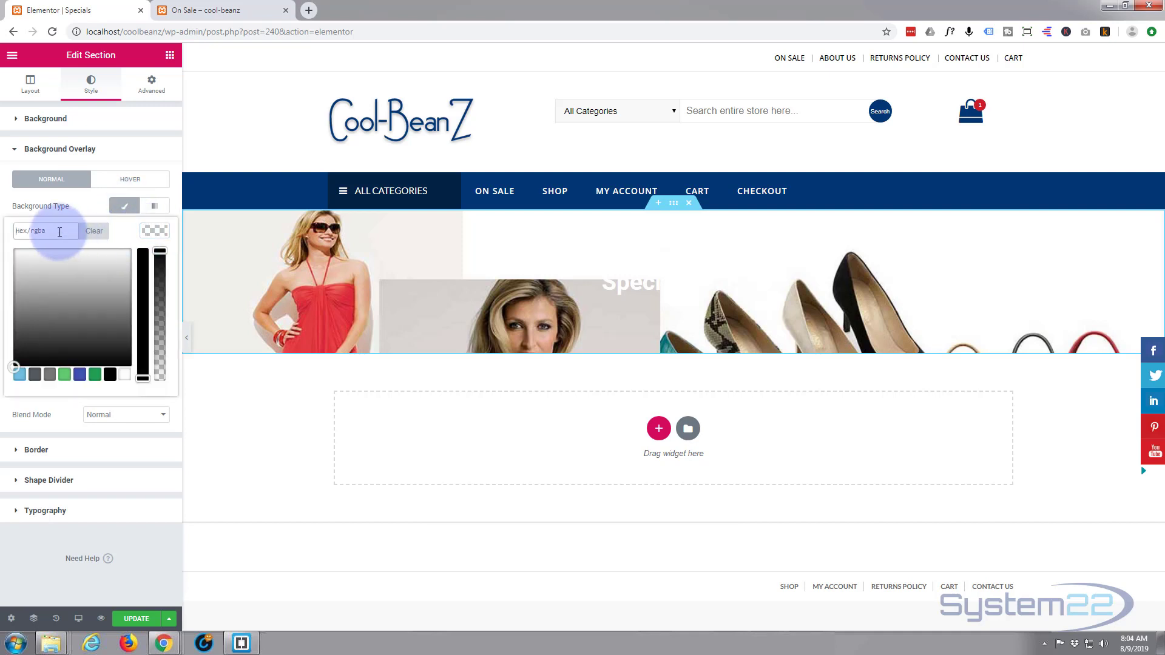
type("#264d8a")
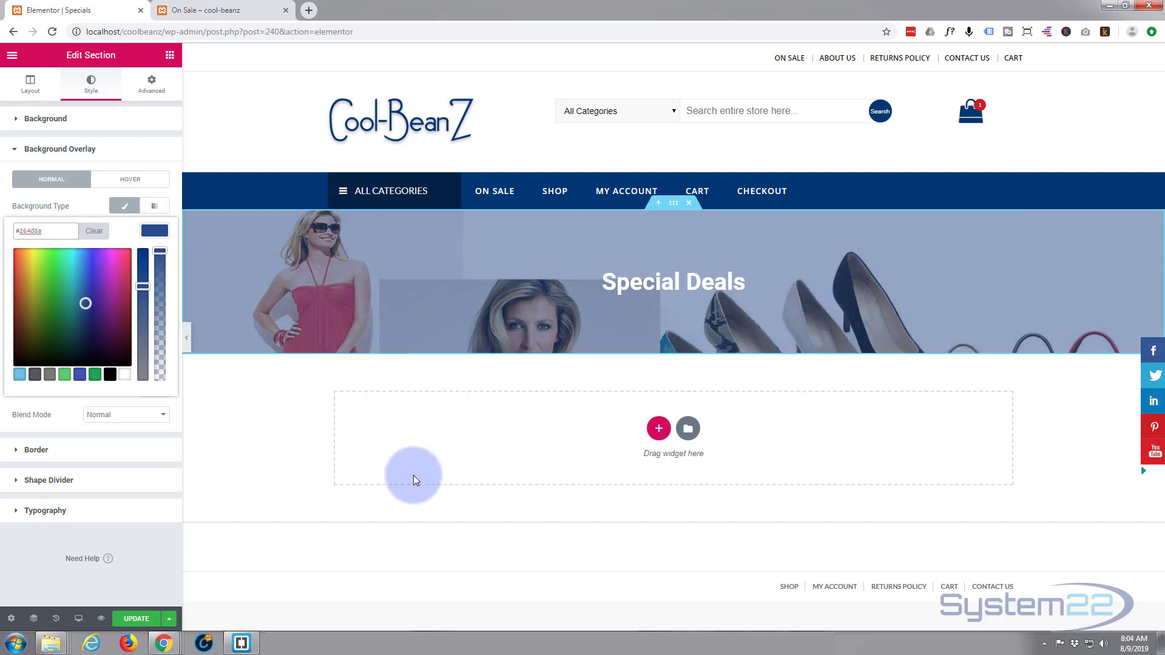
mouse_move(158, 250)
left_mouse_down()
mouse_move(156, 365)
mouse_move(156, 250)
left_mouse_up()
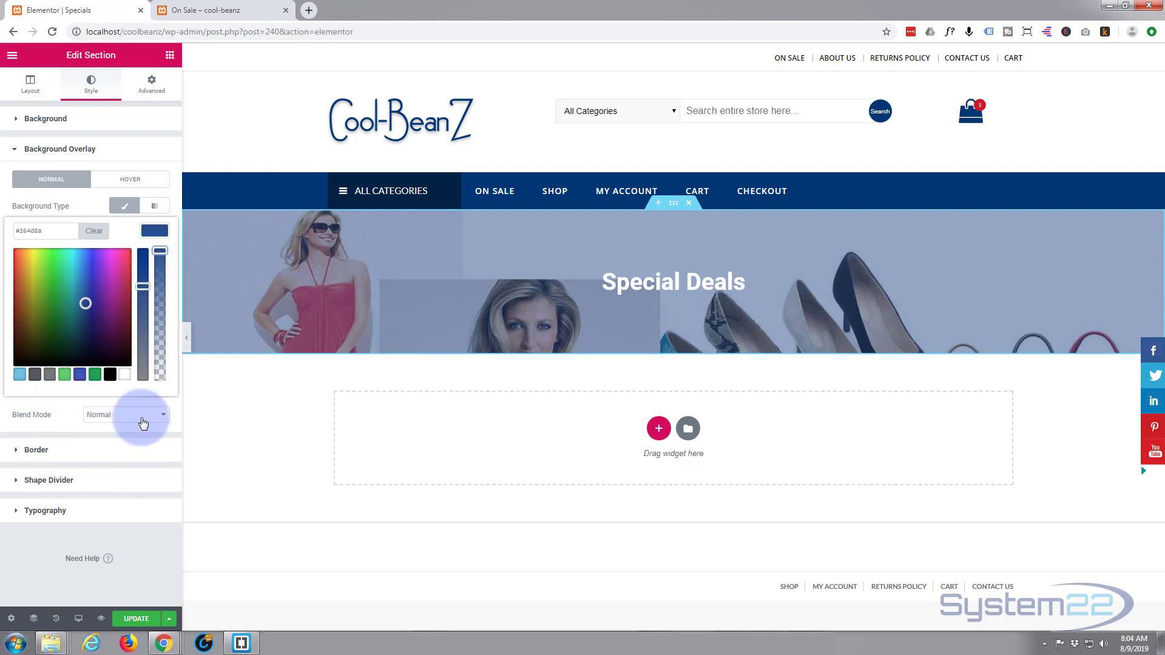
Try the Multiply, Color Dodge, Saturation and Luminosity blend modes for the section's background overlay, and return it to Normal.
left_click(164, 418)
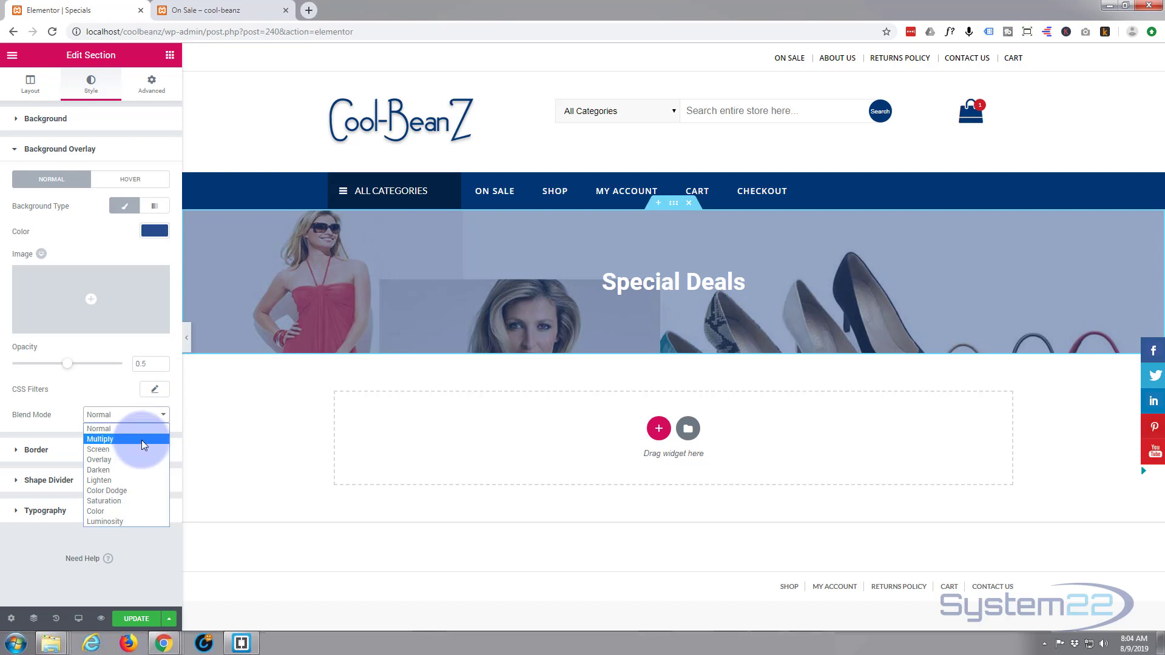
left_click(141, 439)
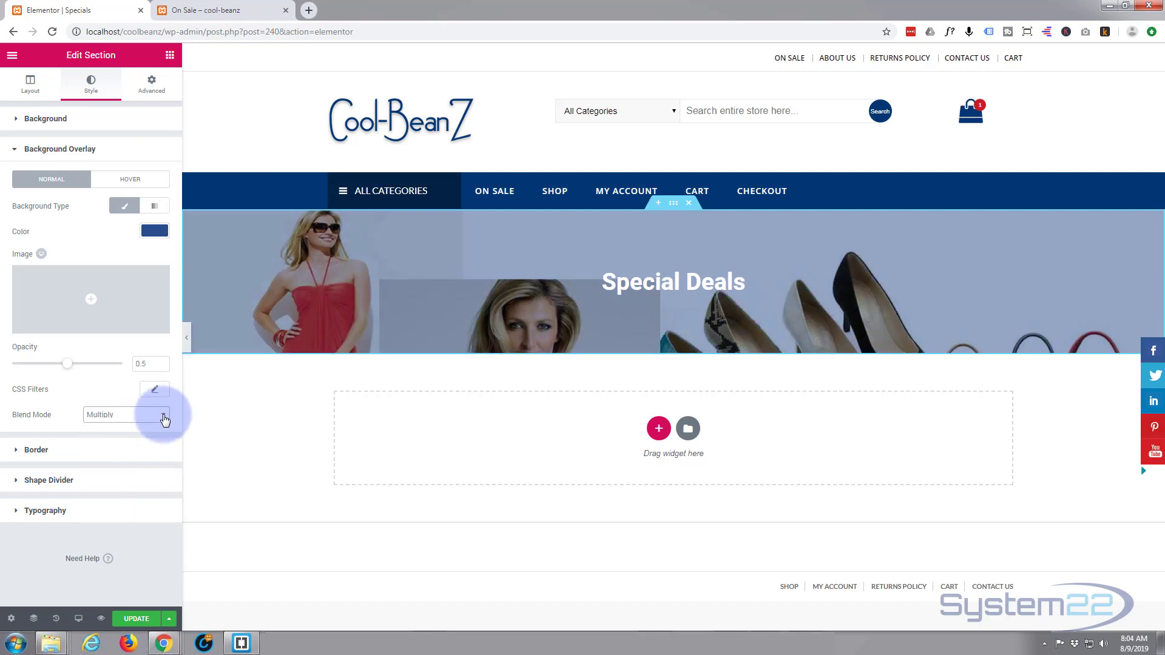
left_click(164, 416)
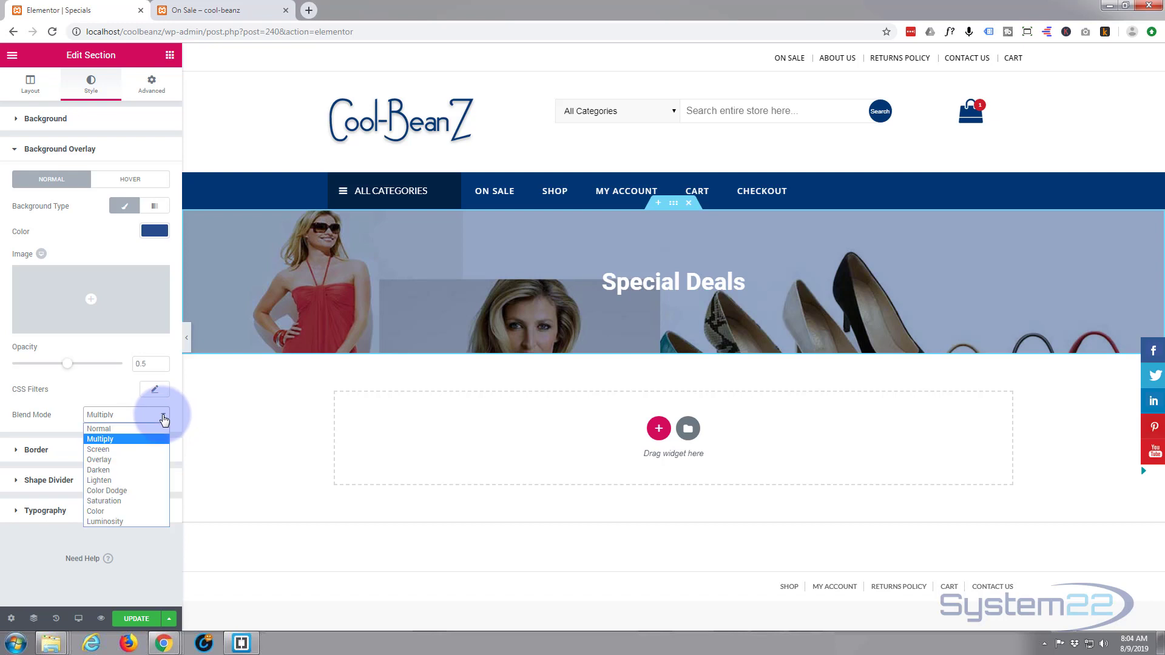
left_click(129, 490)
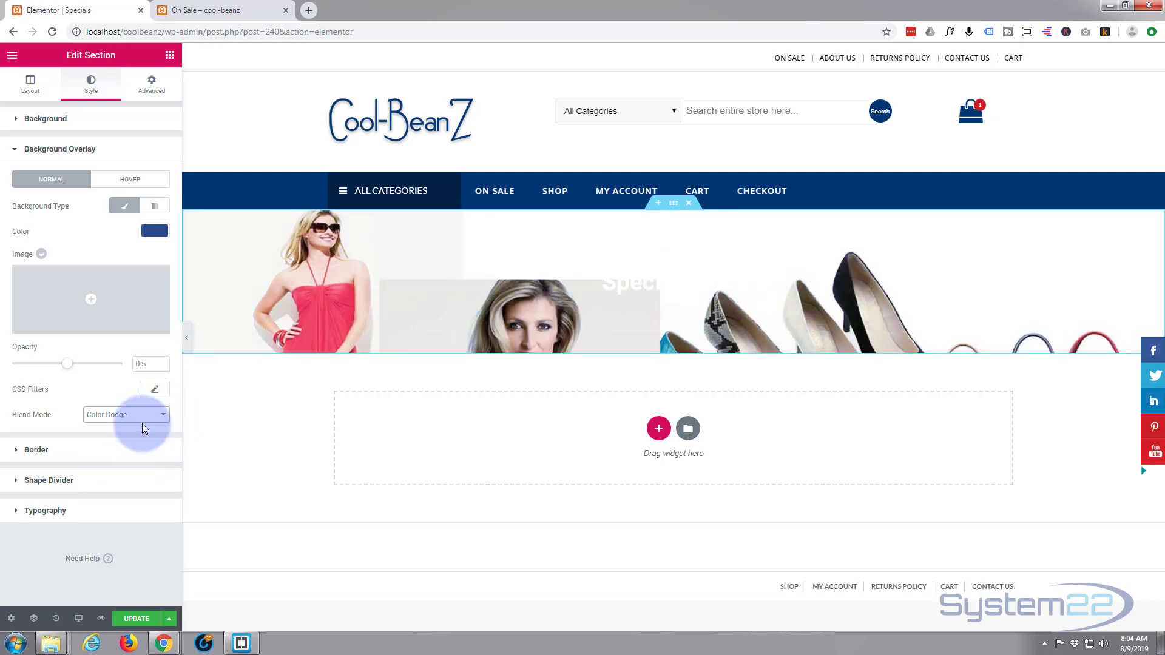
left_click(163, 417)
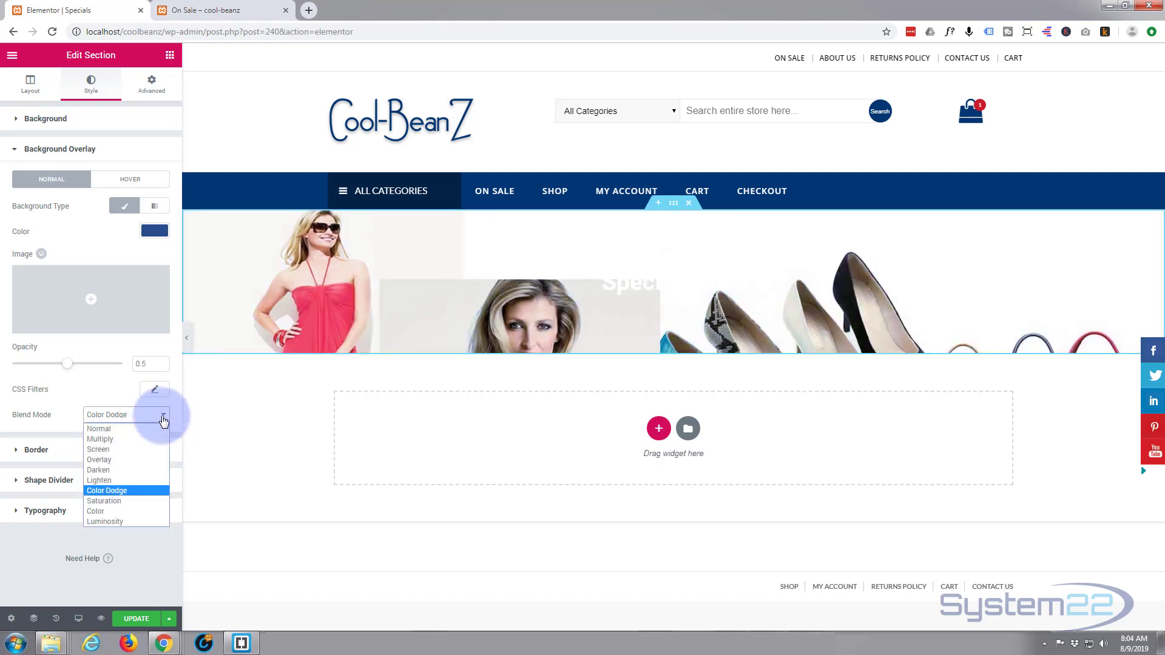
left_click(126, 501)
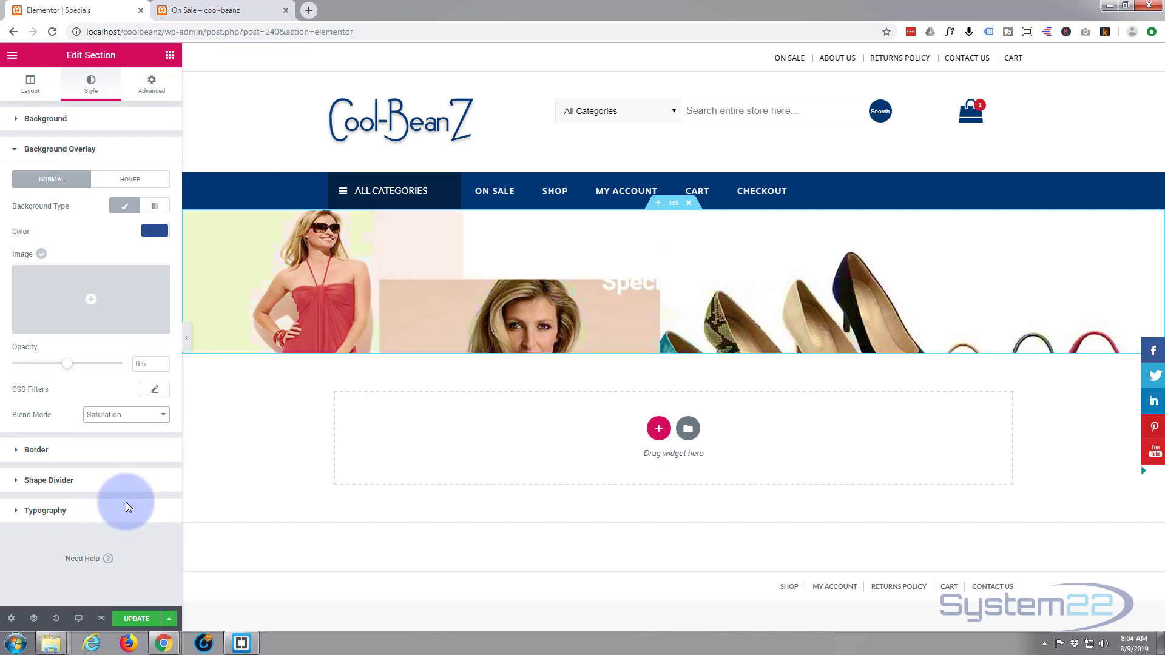
left_click(164, 417)
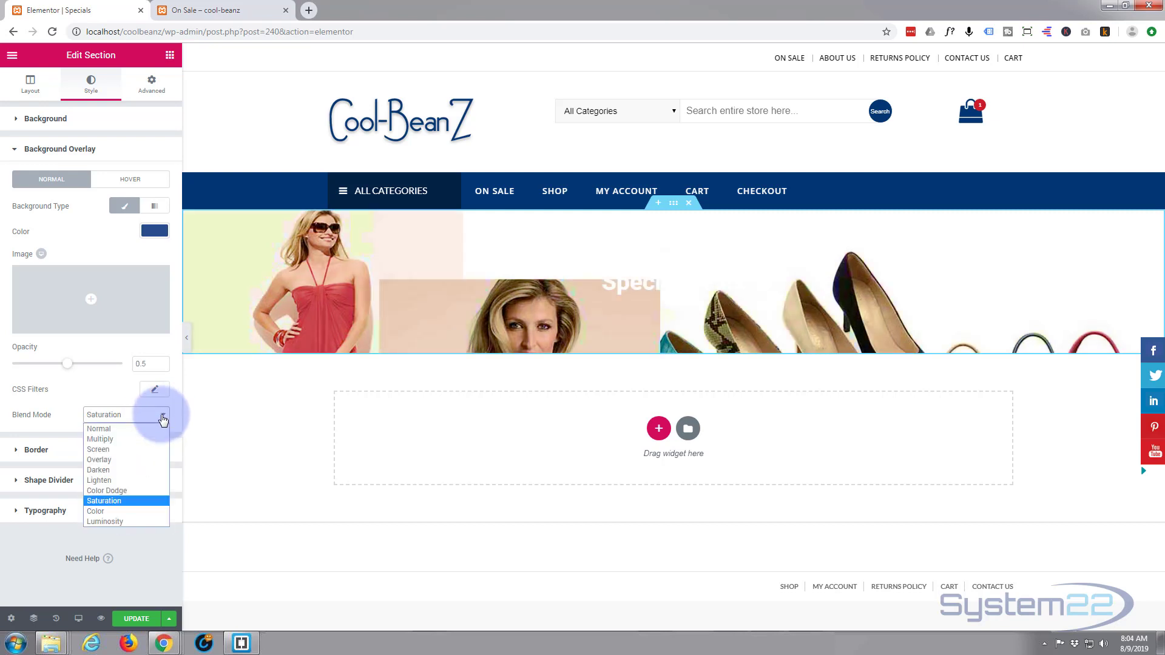
left_click(125, 521)
left_click(622, 297)
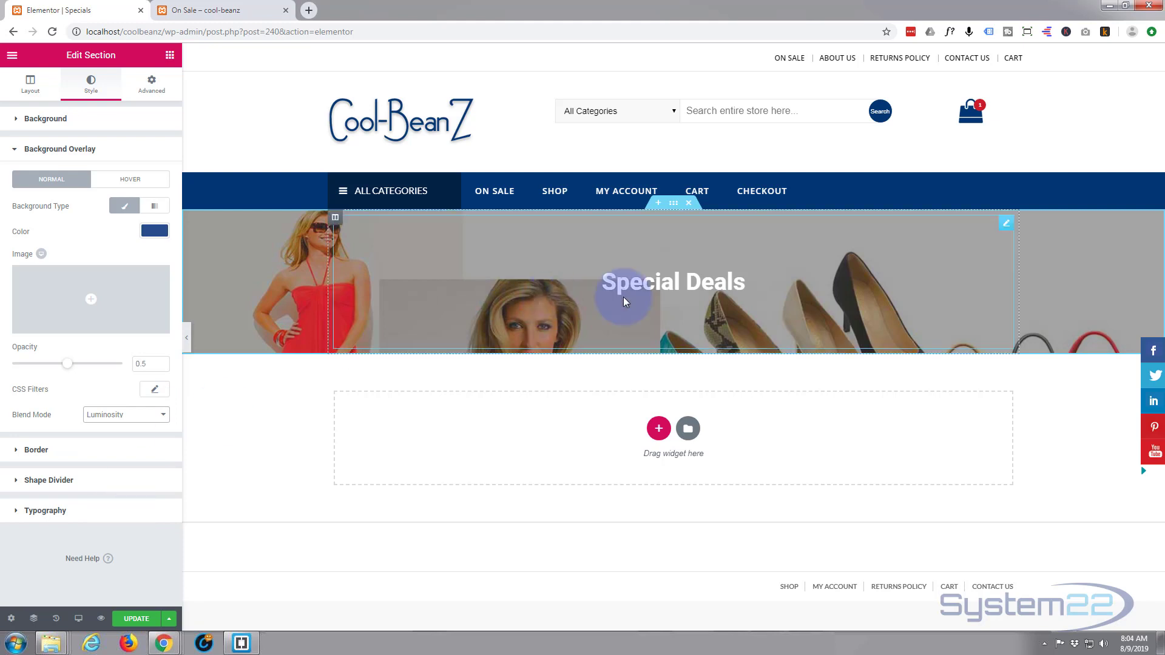
left_click(164, 419)
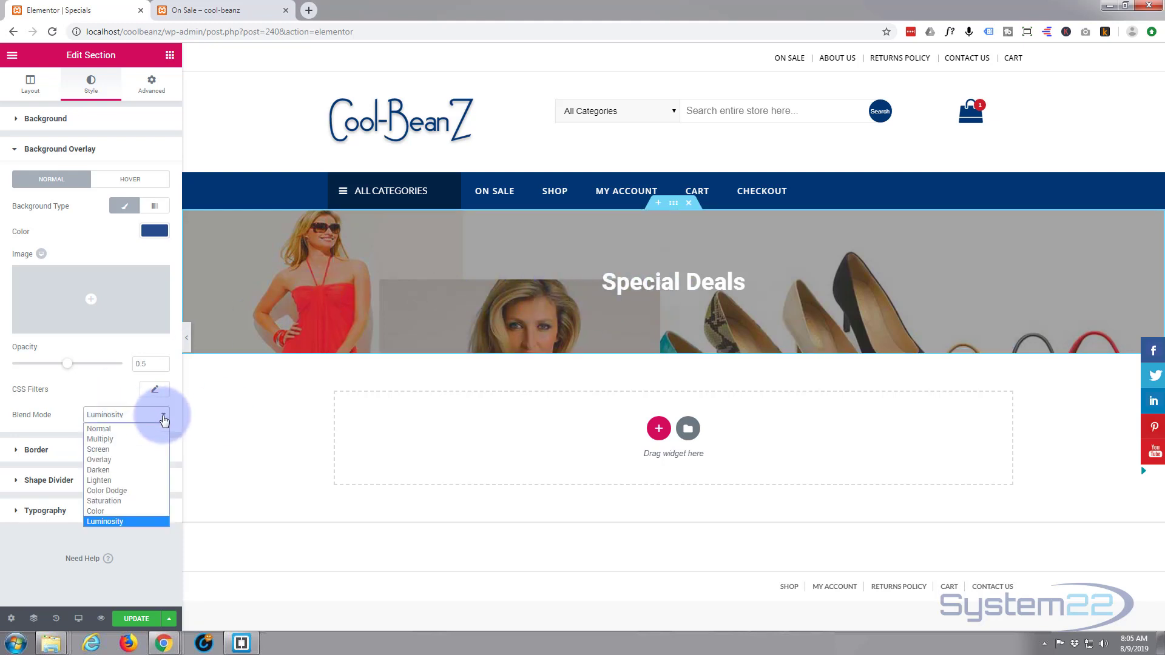
left_click(118, 427)
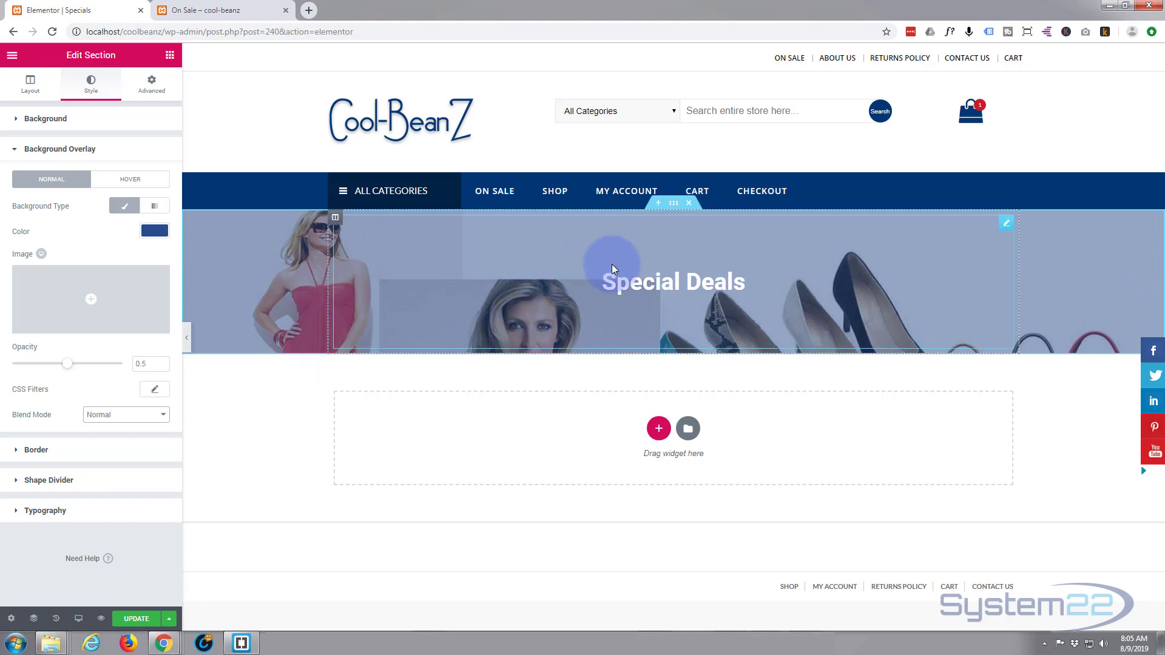
Try the font weights 200 and 900 in the "Special Deals" heading's typography, and return the weight to Default.
left_click(638, 285)
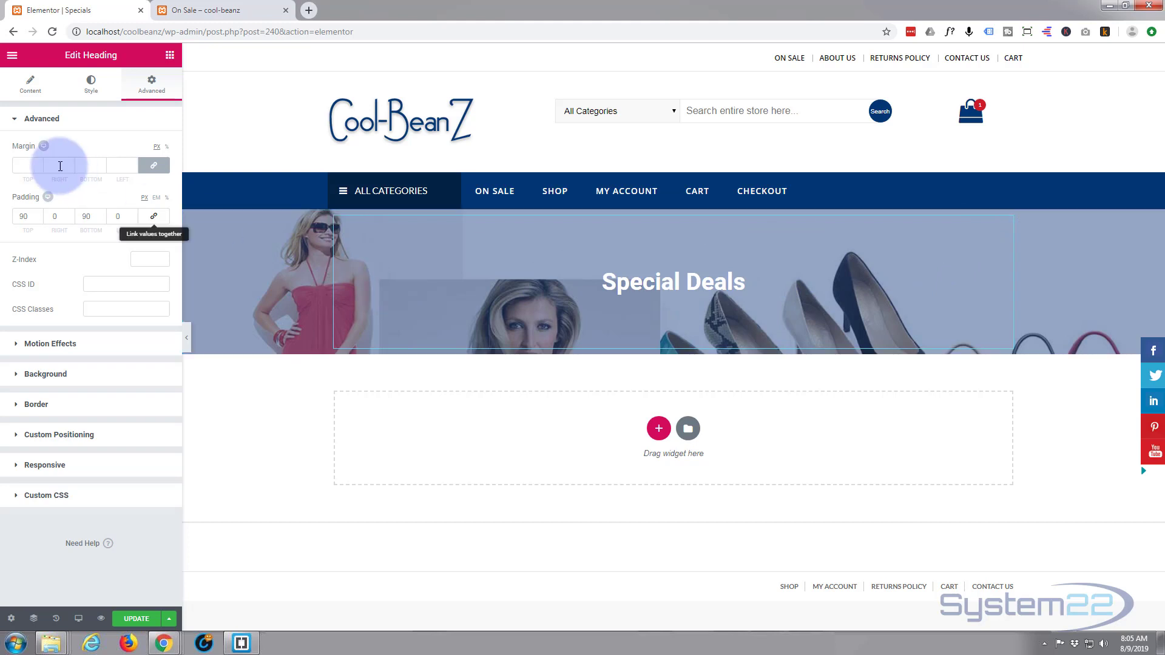
left_click(92, 89)
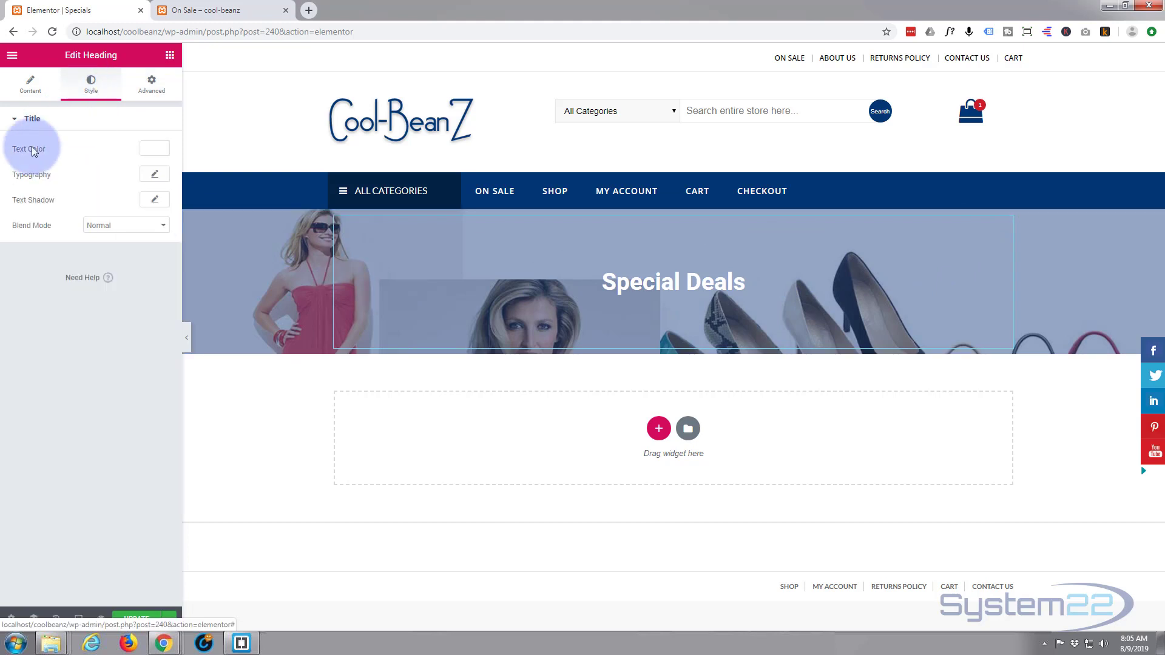
left_click(154, 177)
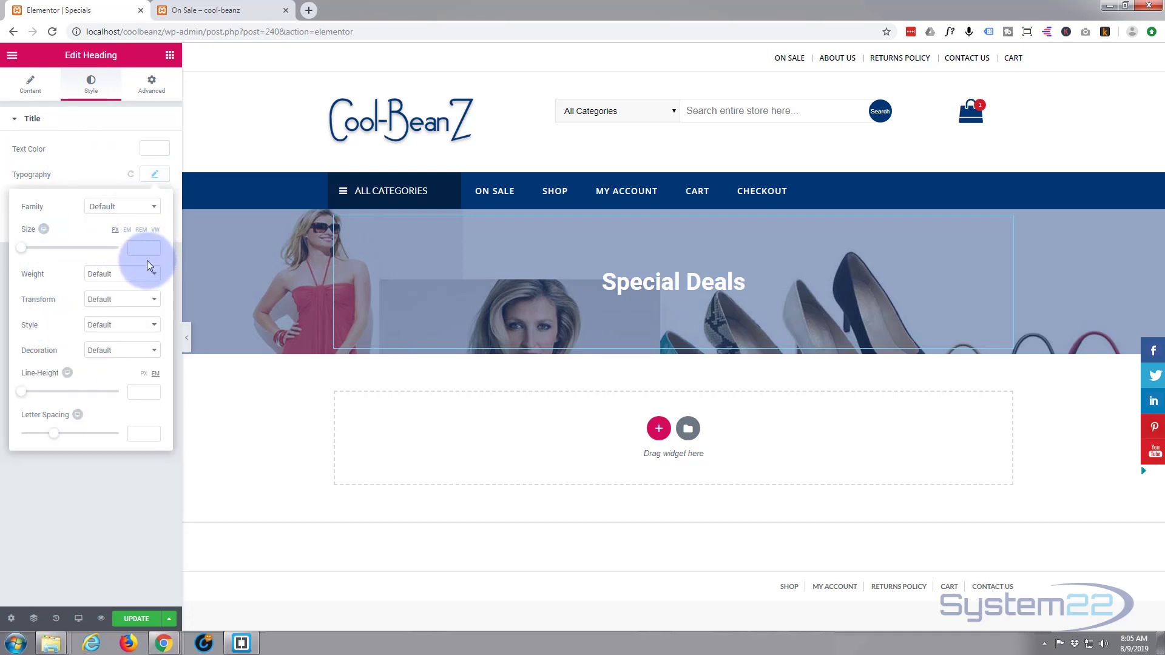
left_click(155, 277)
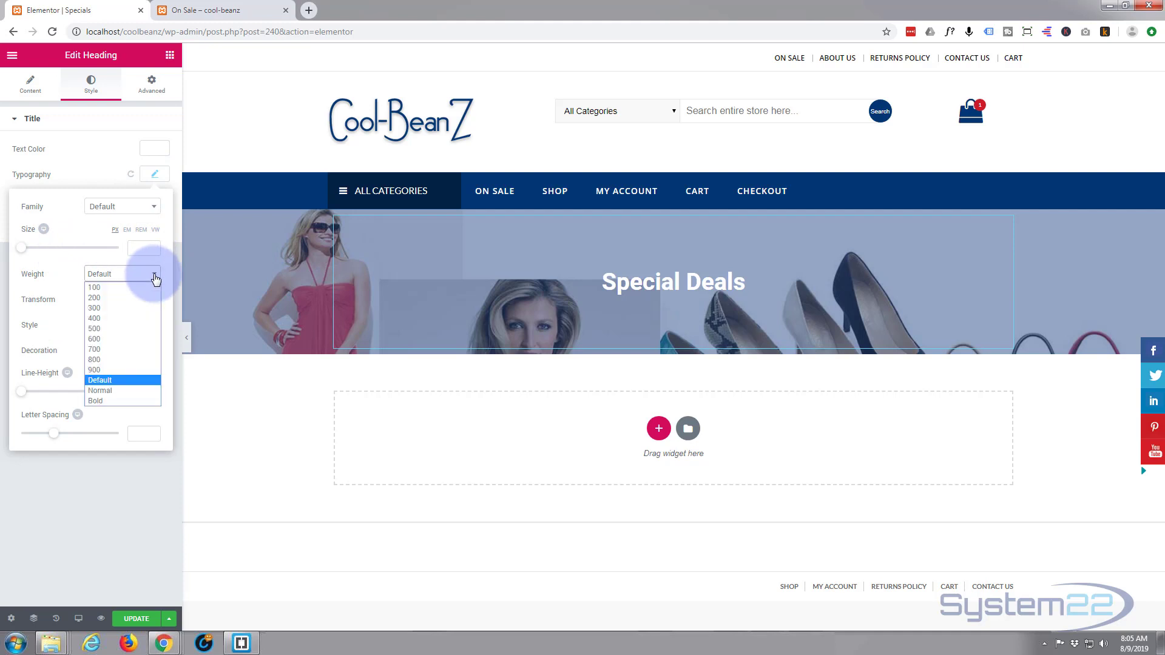
left_click(117, 302)
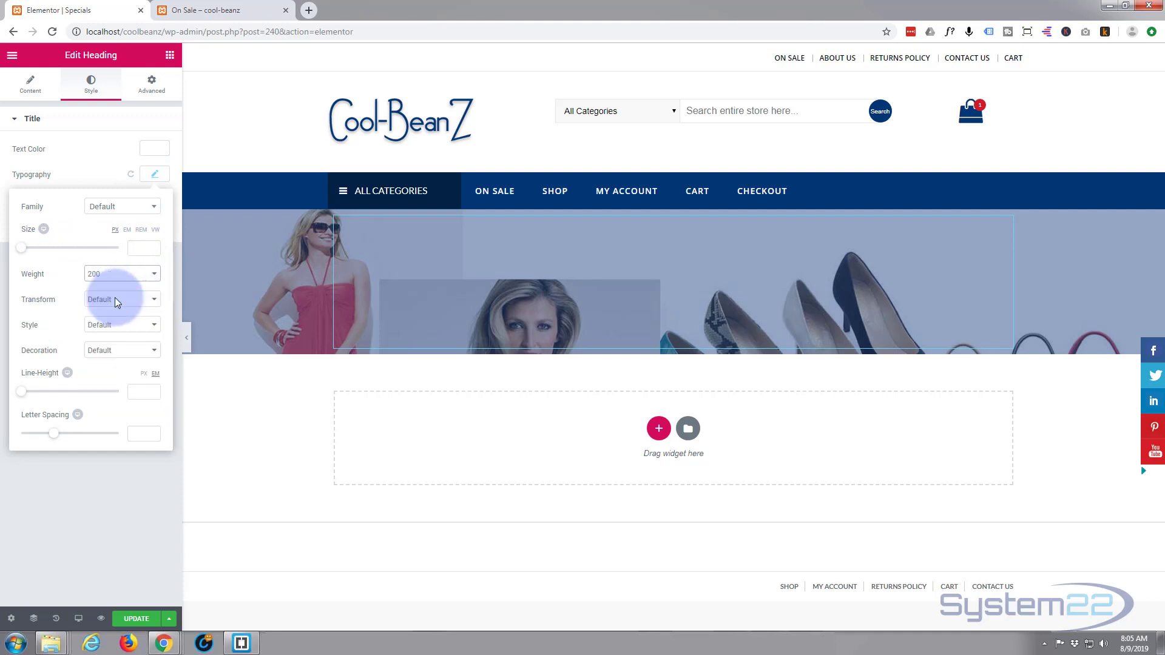
left_click(153, 274)
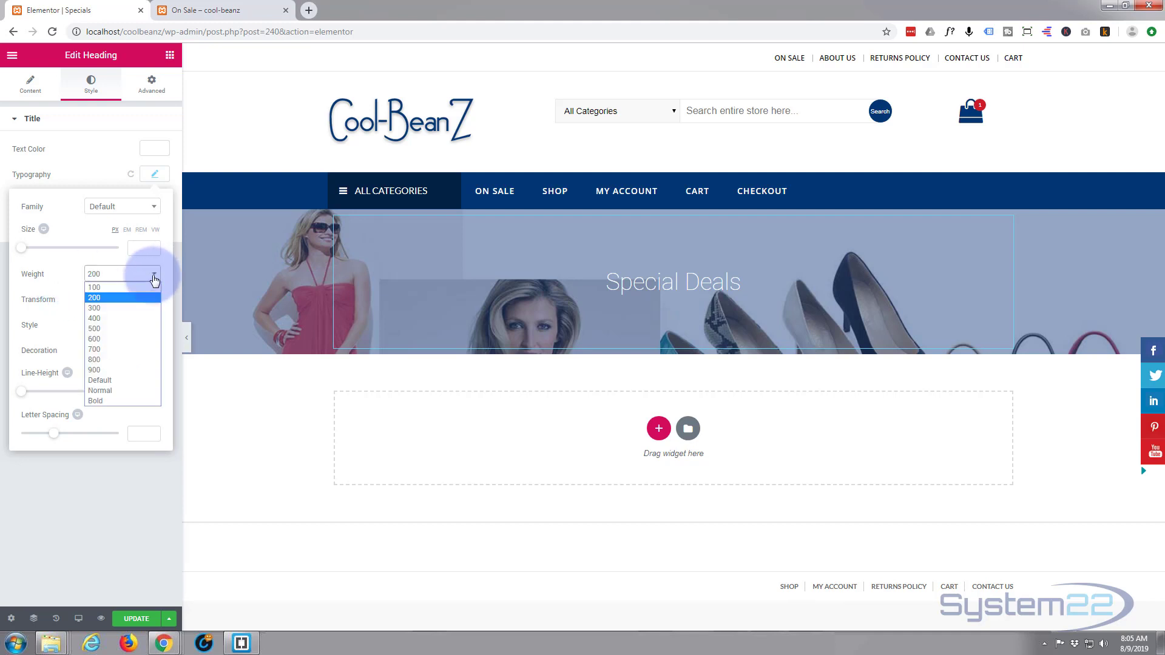
left_click(101, 370)
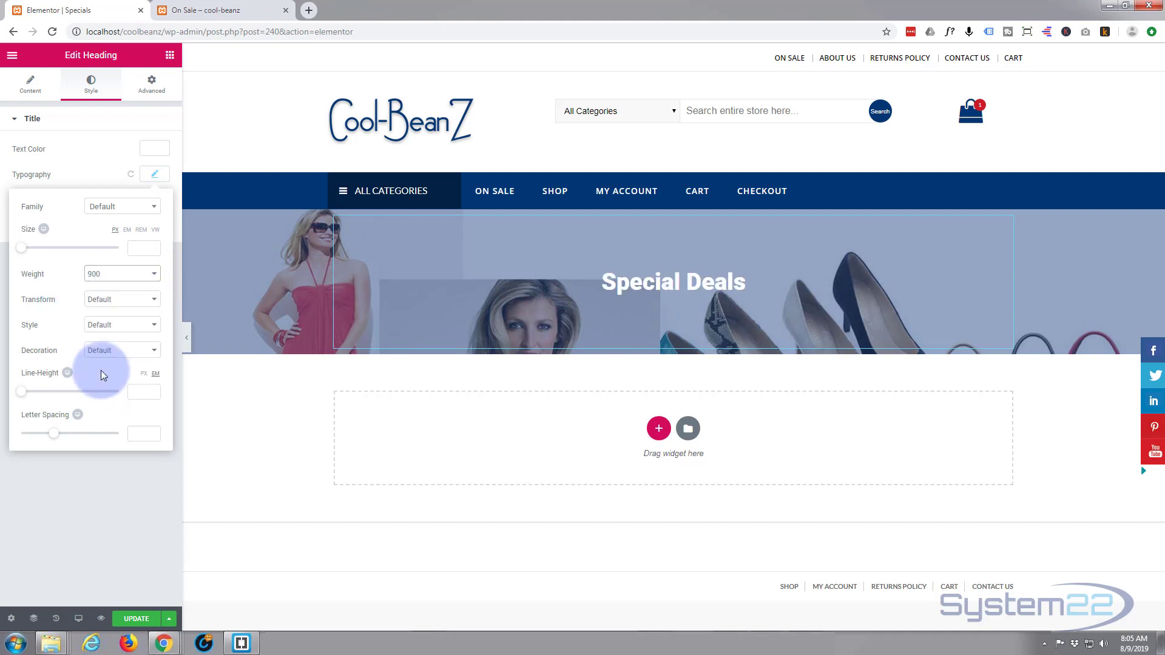
left_click(158, 282)
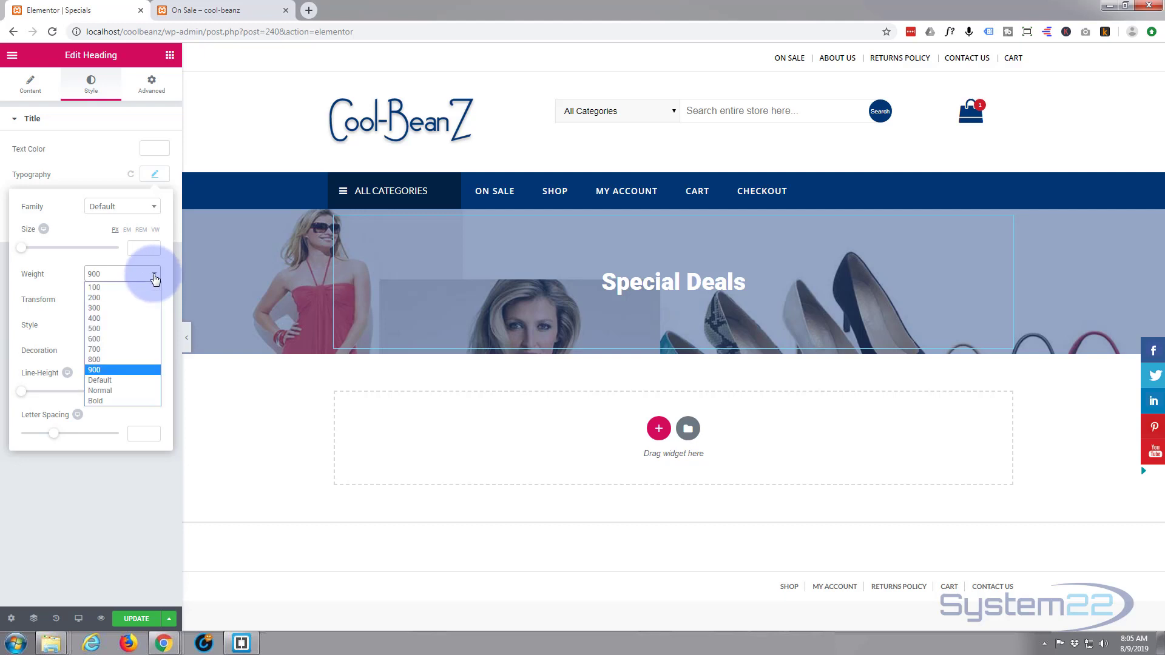
left_click(115, 381)
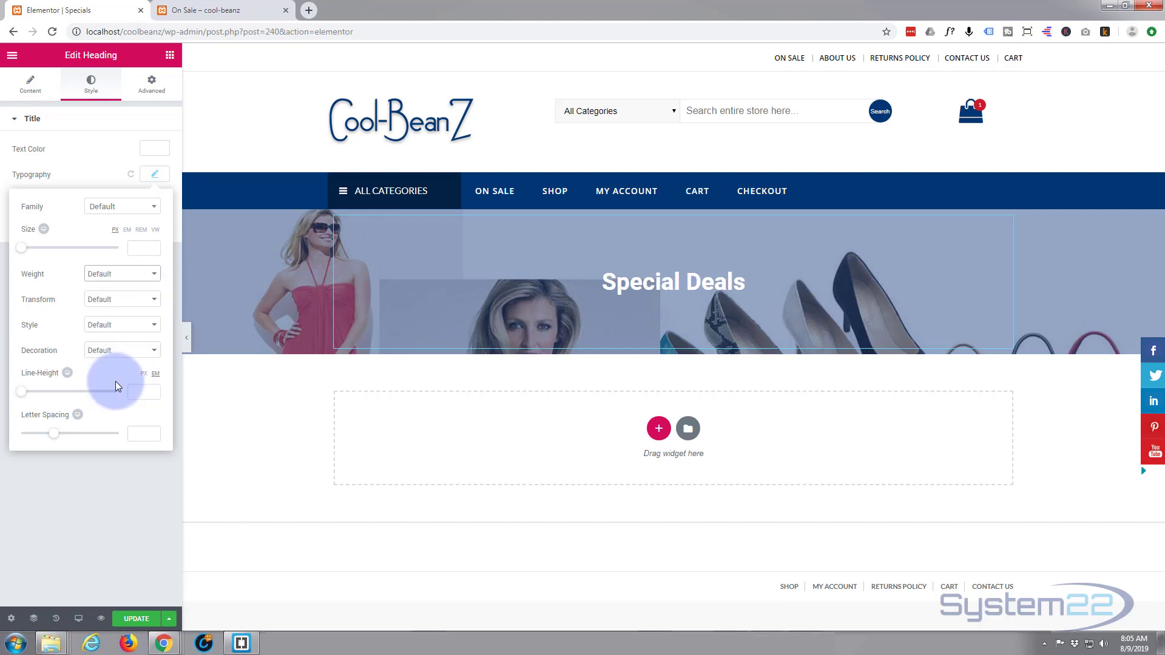
Try the Uppercase, Lowercase and Capitalize text transforms on the "Special Deals" heading, and set the transform to Normal.
left_click(153, 300)
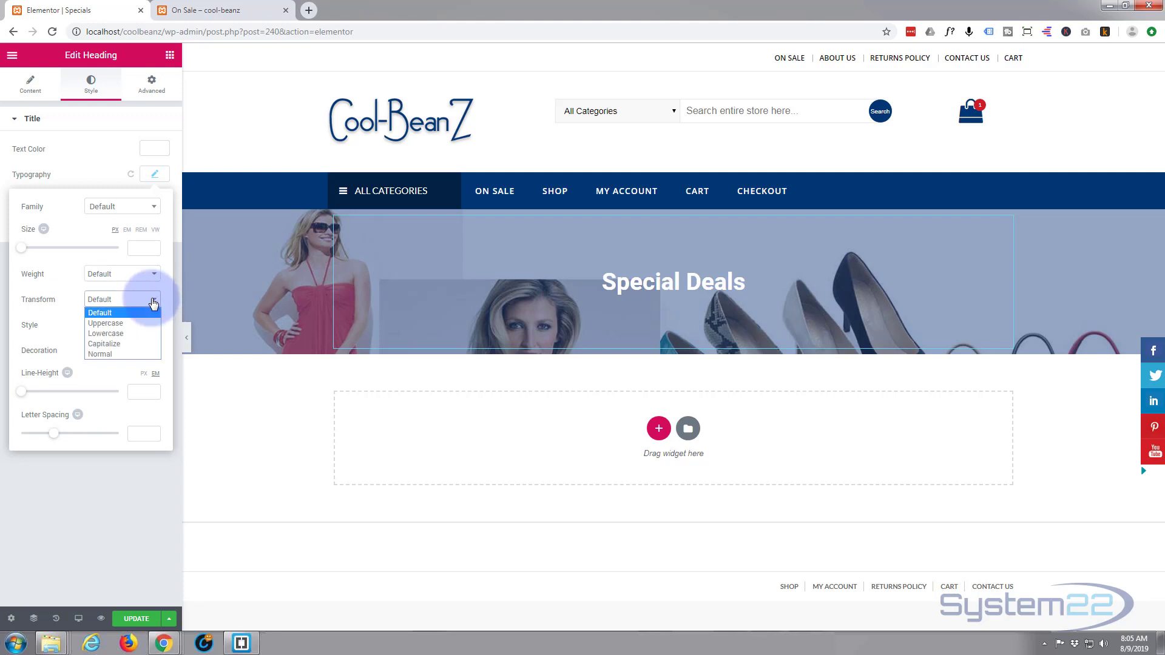
left_click(130, 323)
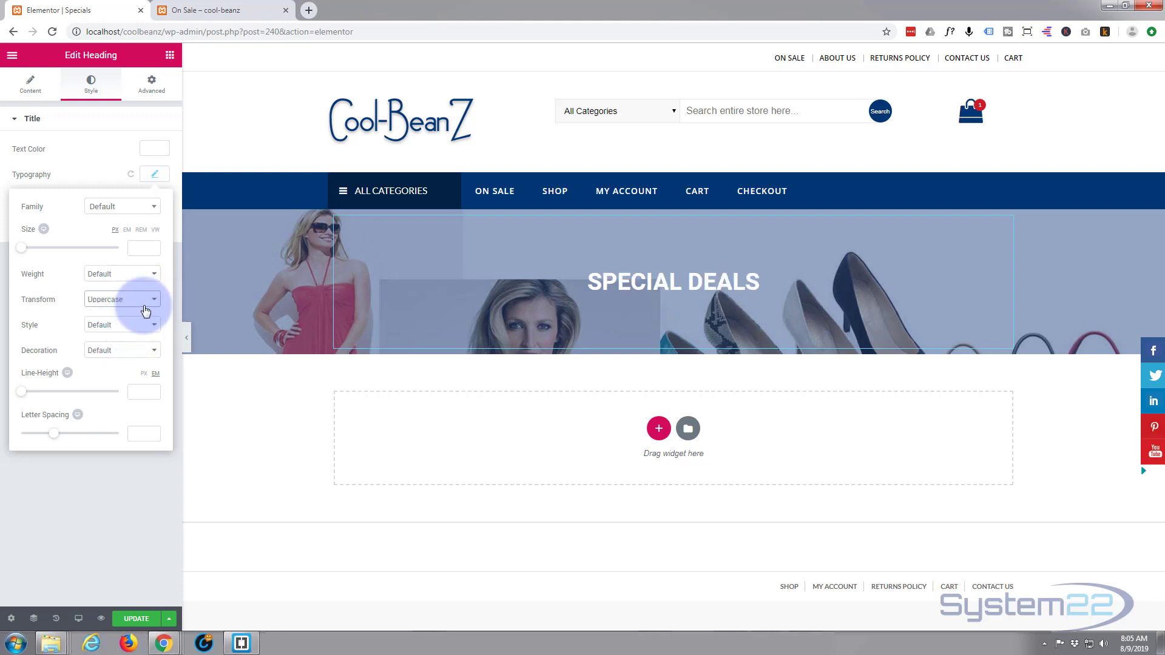
left_click(153, 305)
left_click(132, 330)
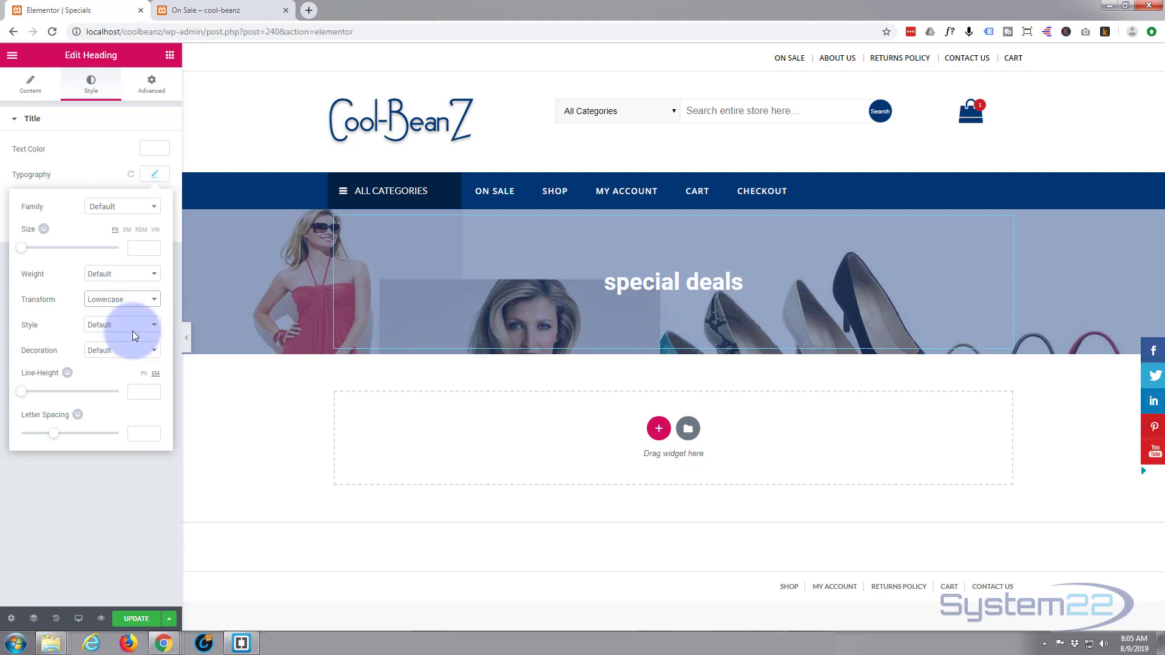
left_click(153, 306)
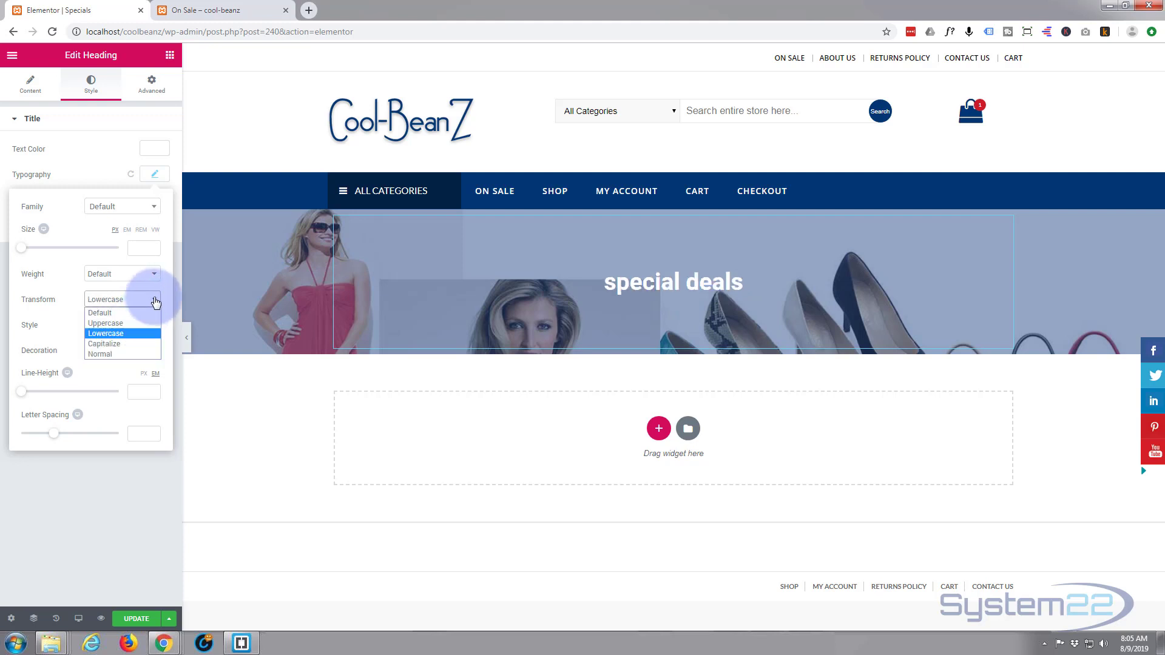
left_click(124, 346)
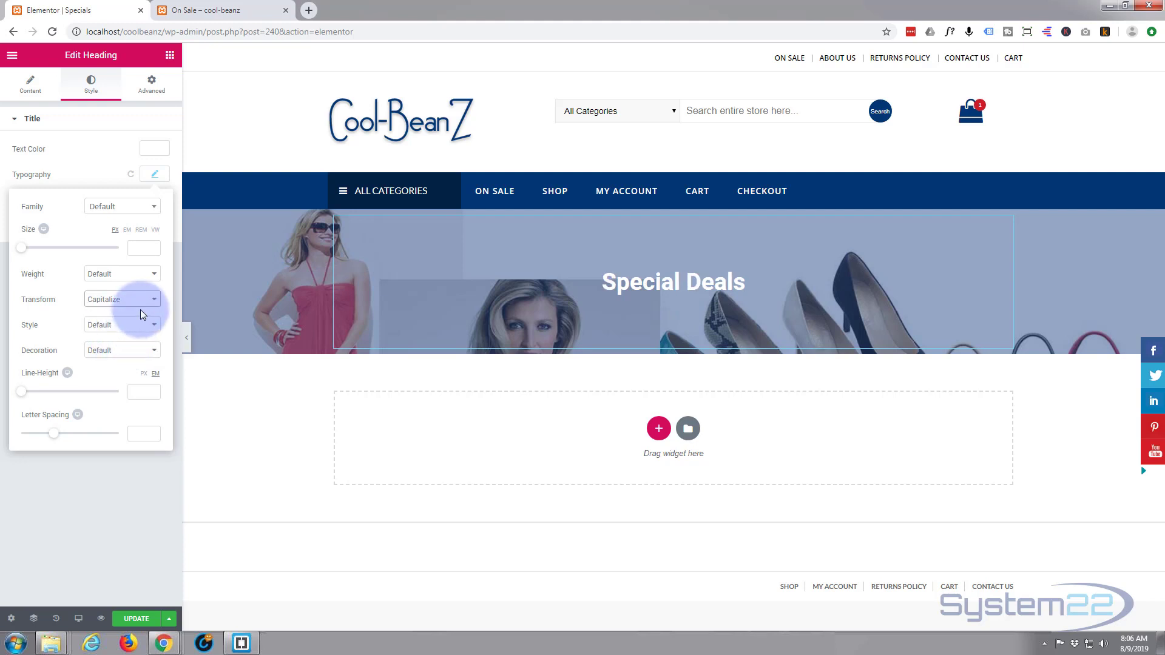
left_click(154, 301)
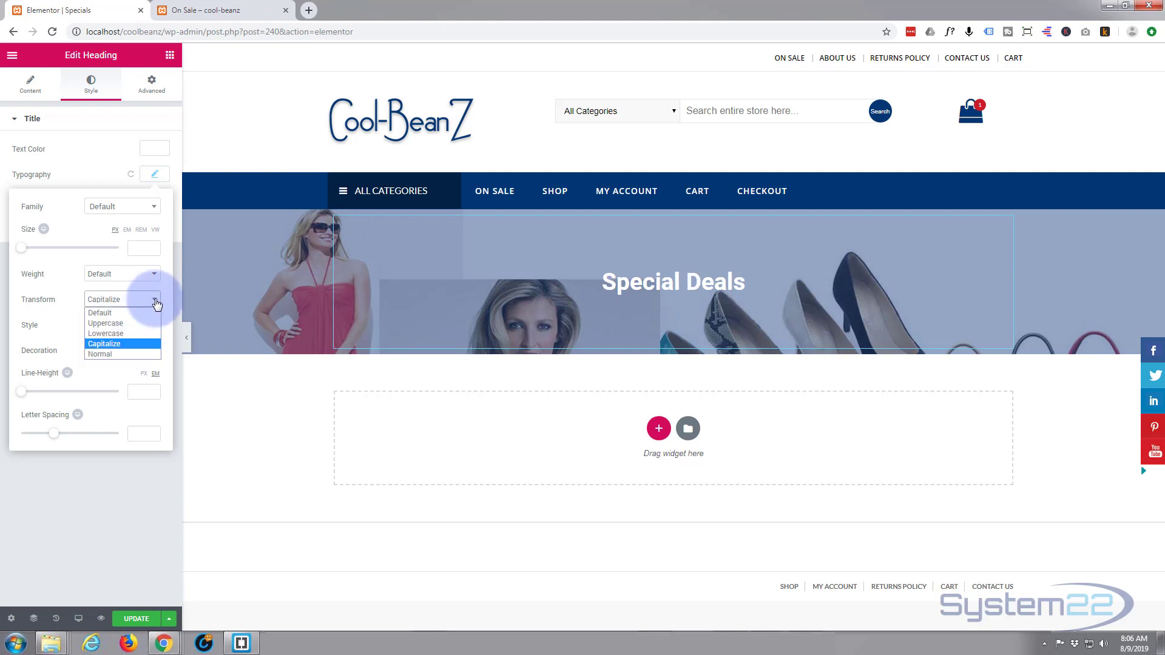
left_click(116, 355)
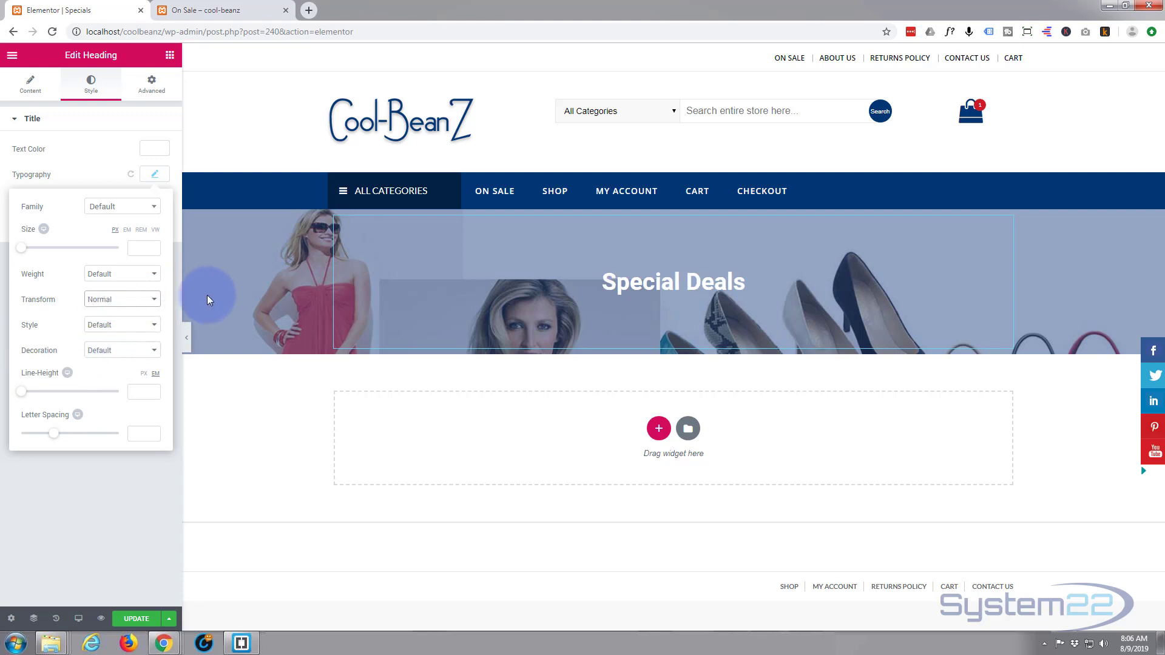
left_click(155, 327)
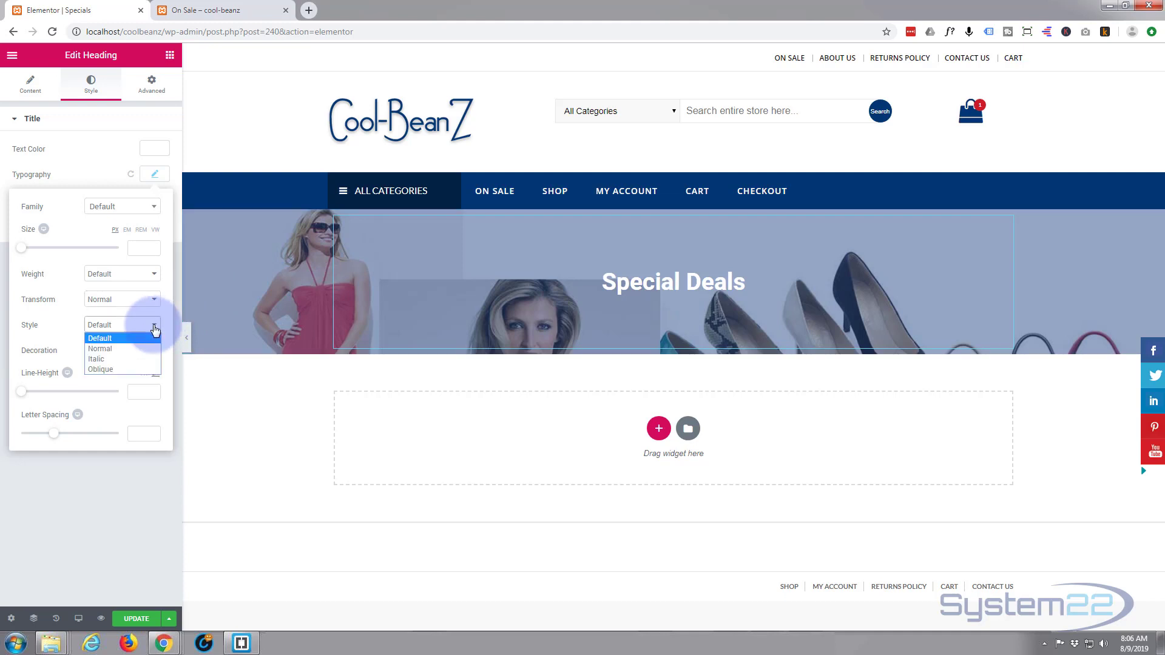
left_click(68, 332)
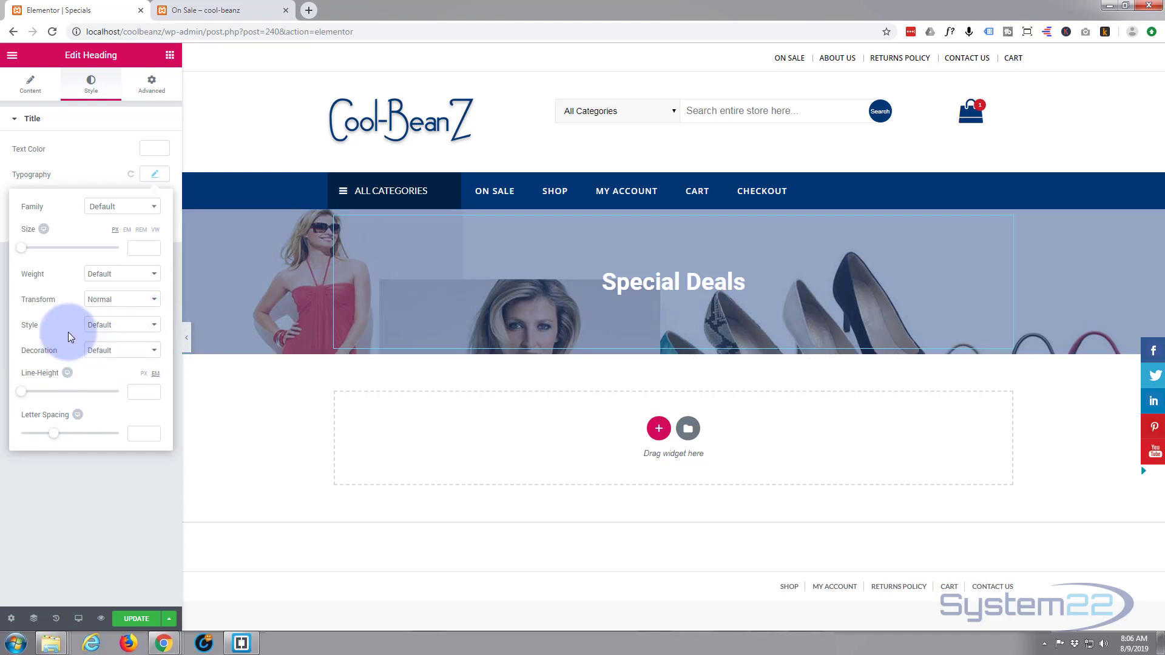
left_click(153, 352)
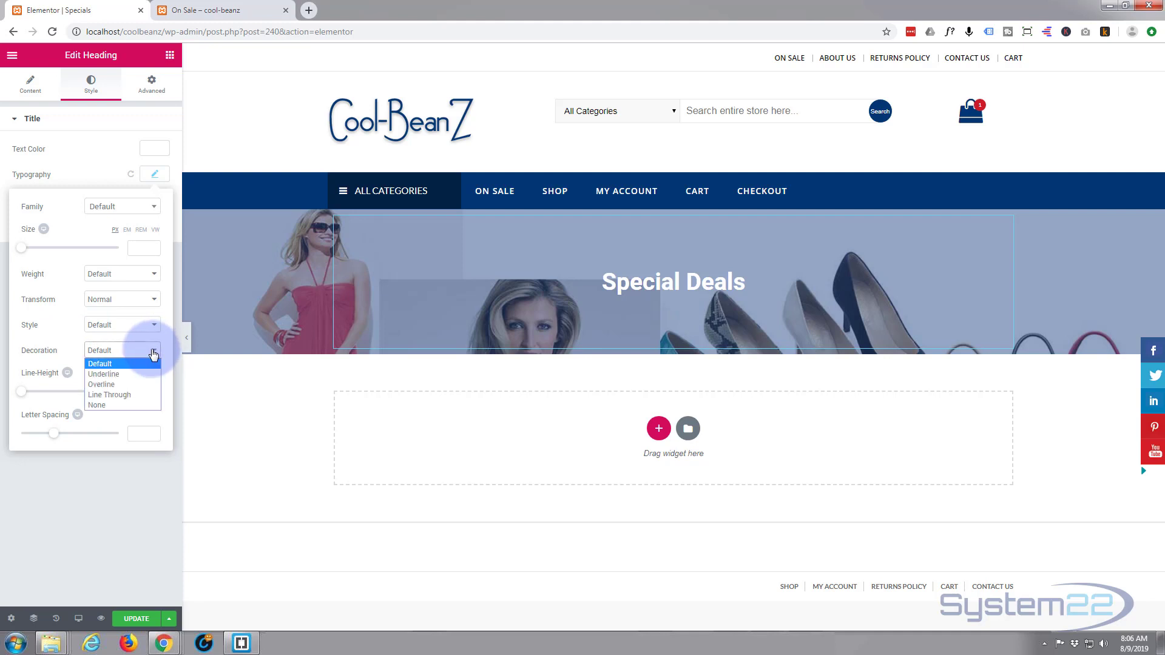
left_click(68, 351)
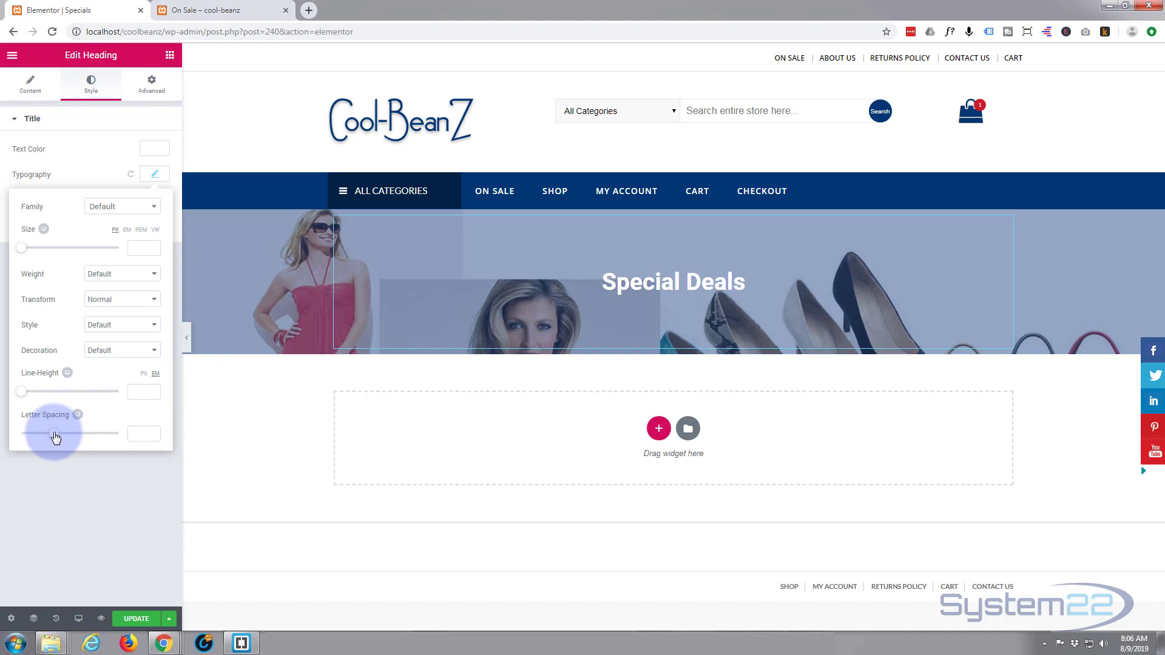
Set the heading's letter spacing to 0 and update the page.
left_click_drag(56, 437, 50, 437)
left_click_drag(146, 435, 131, 435)
type("0")
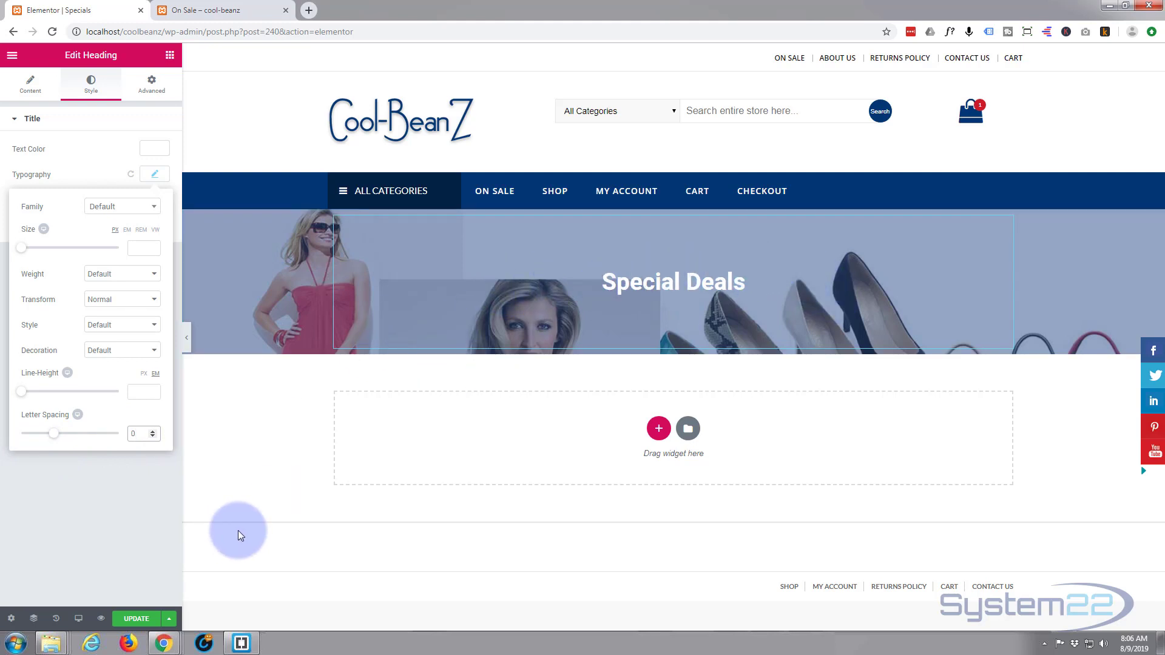
left_click(135, 619)
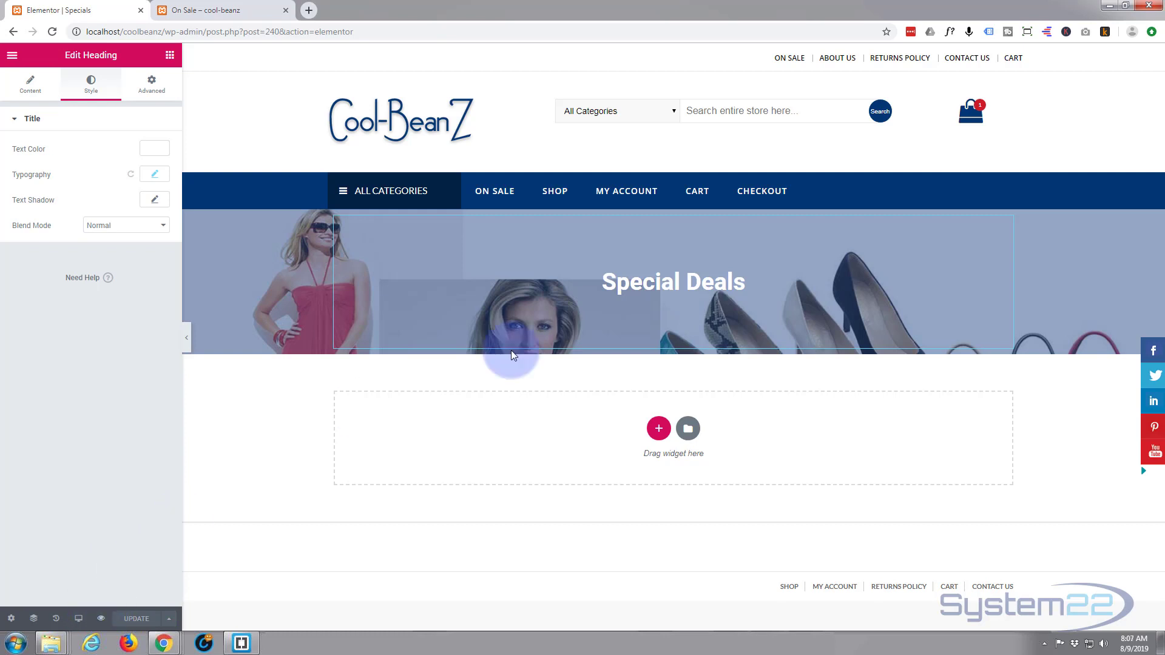
Save the "Special Deals" banner section to the library as a template named "header", and close the library.
left_click(413, 508)
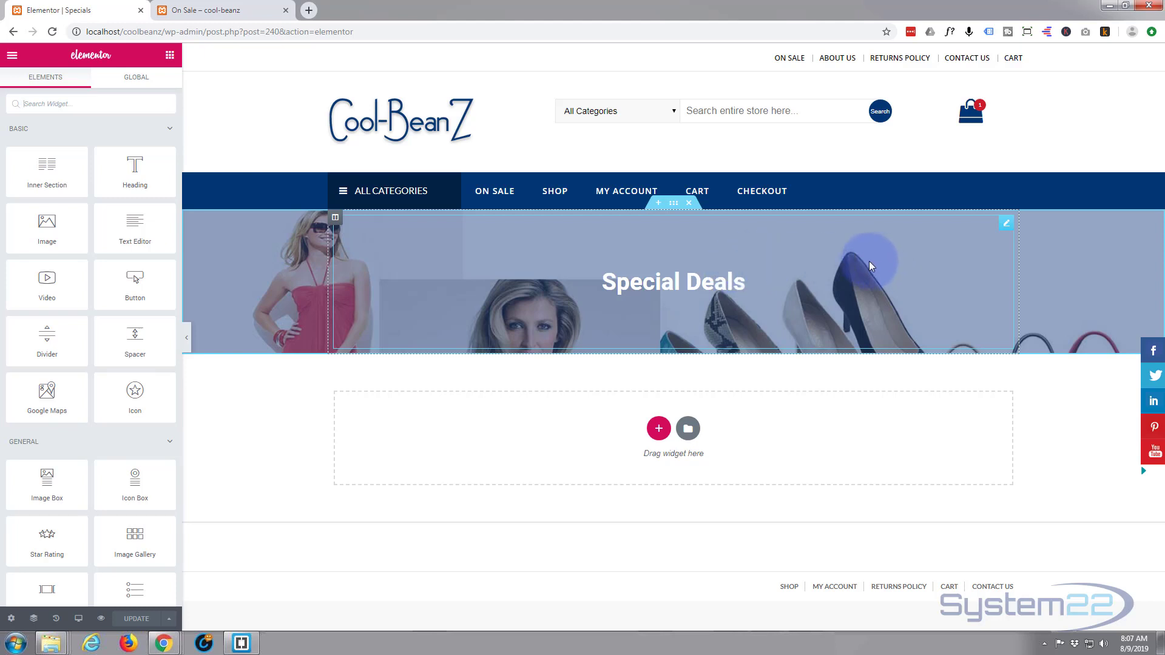
right_click(672, 206)
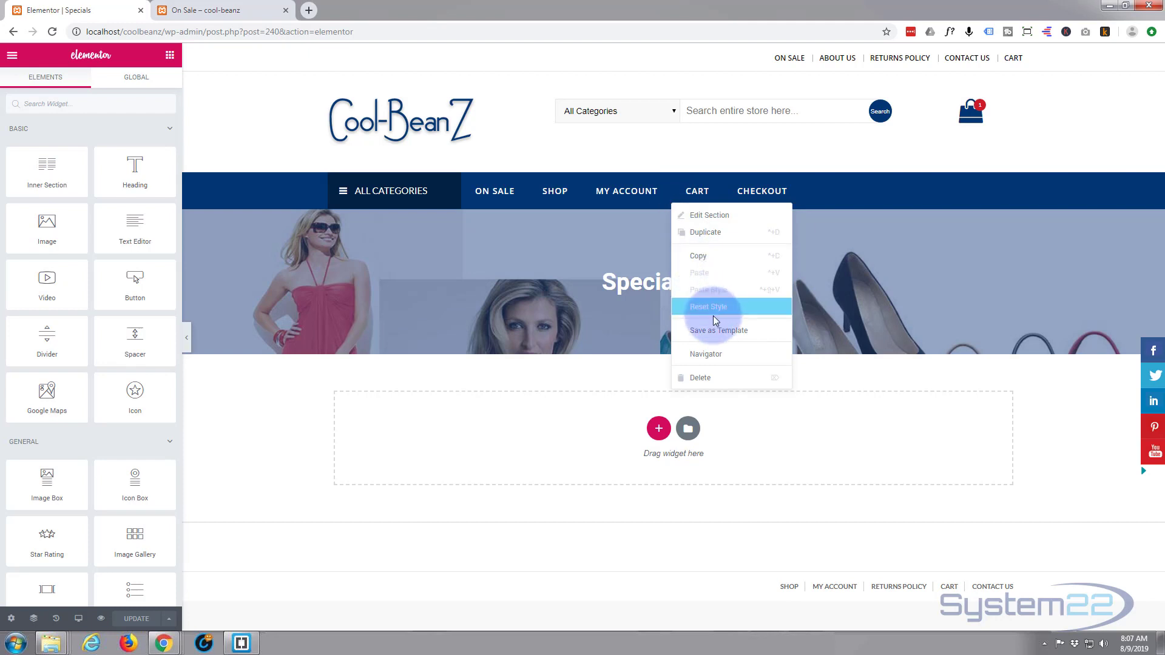
left_click(721, 333)
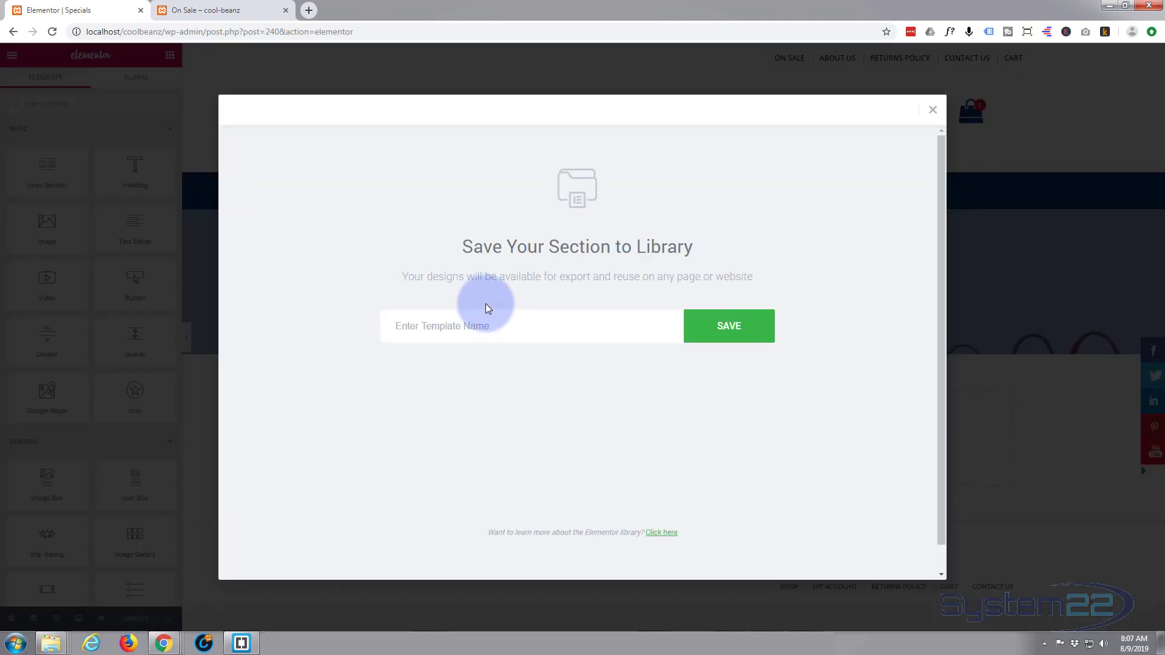
left_click(493, 324)
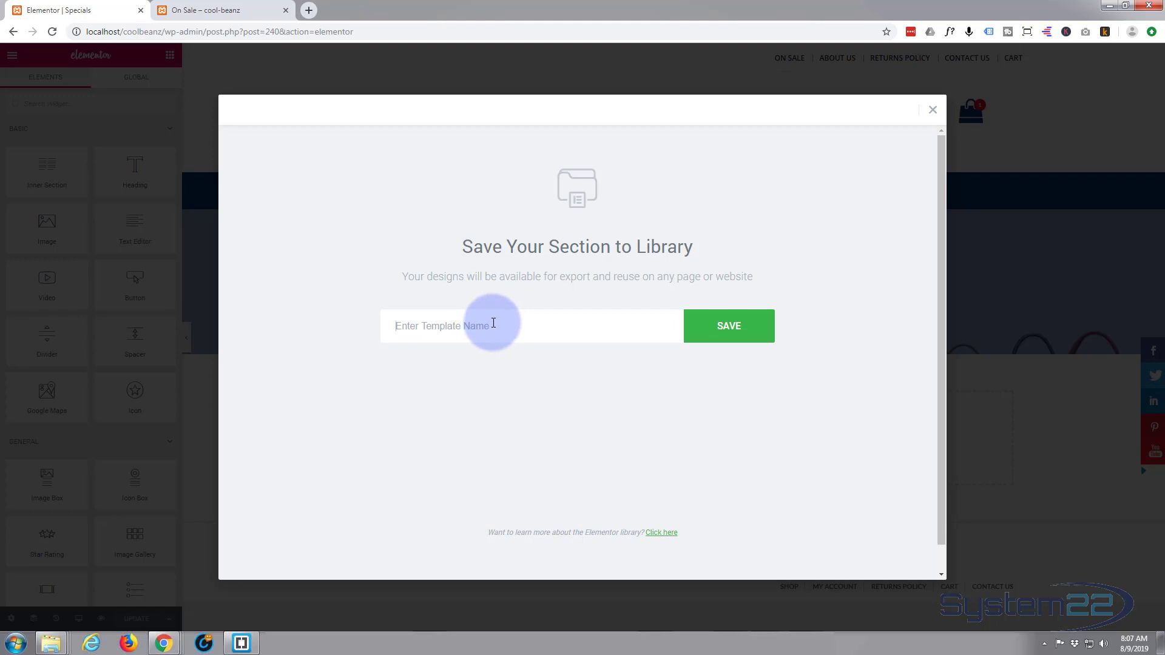
type("header")
left_click(736, 335)
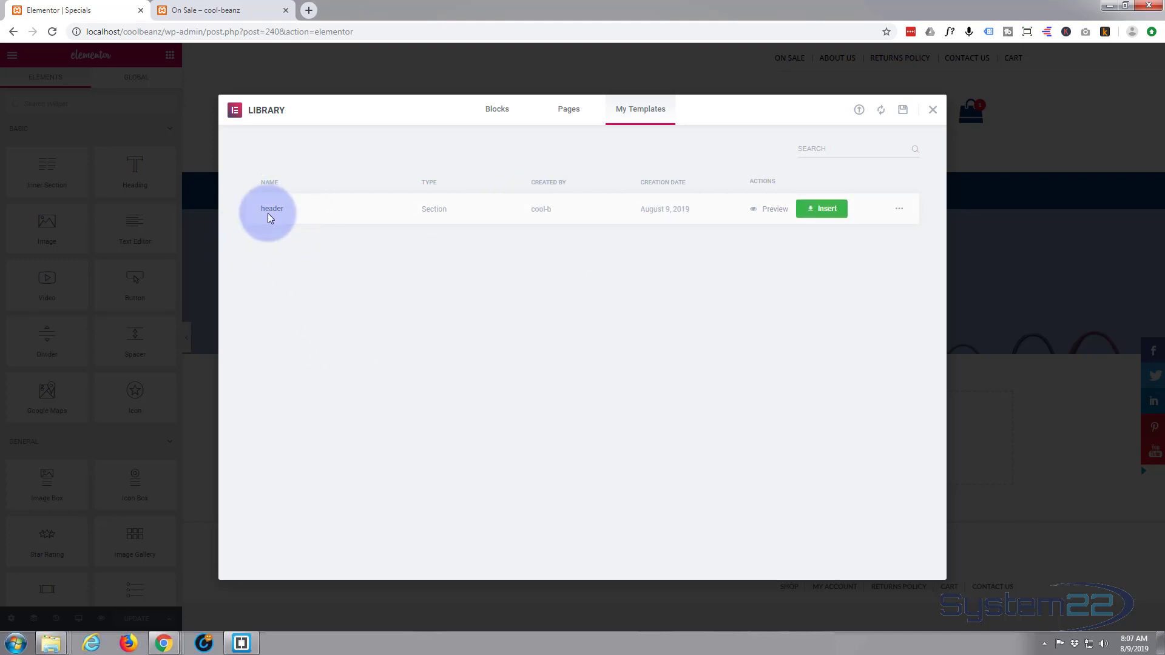
left_click(934, 111)
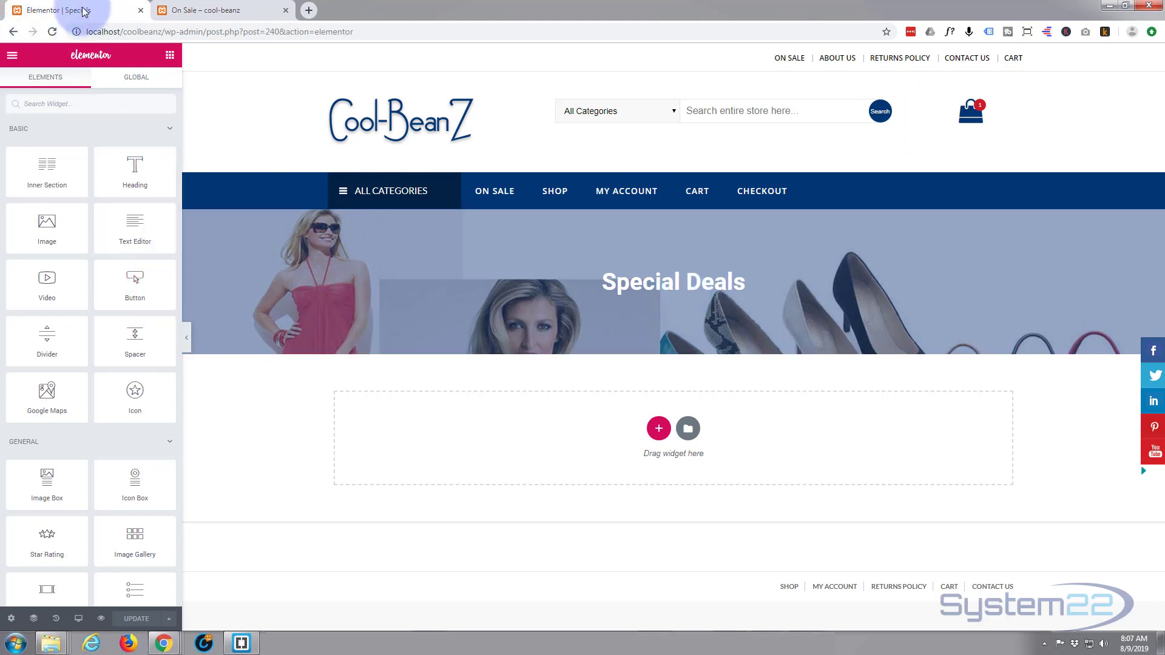
Create a new WordPress page titled "header" from the On Sale page's browser tab and publish it.
left_click(217, 10)
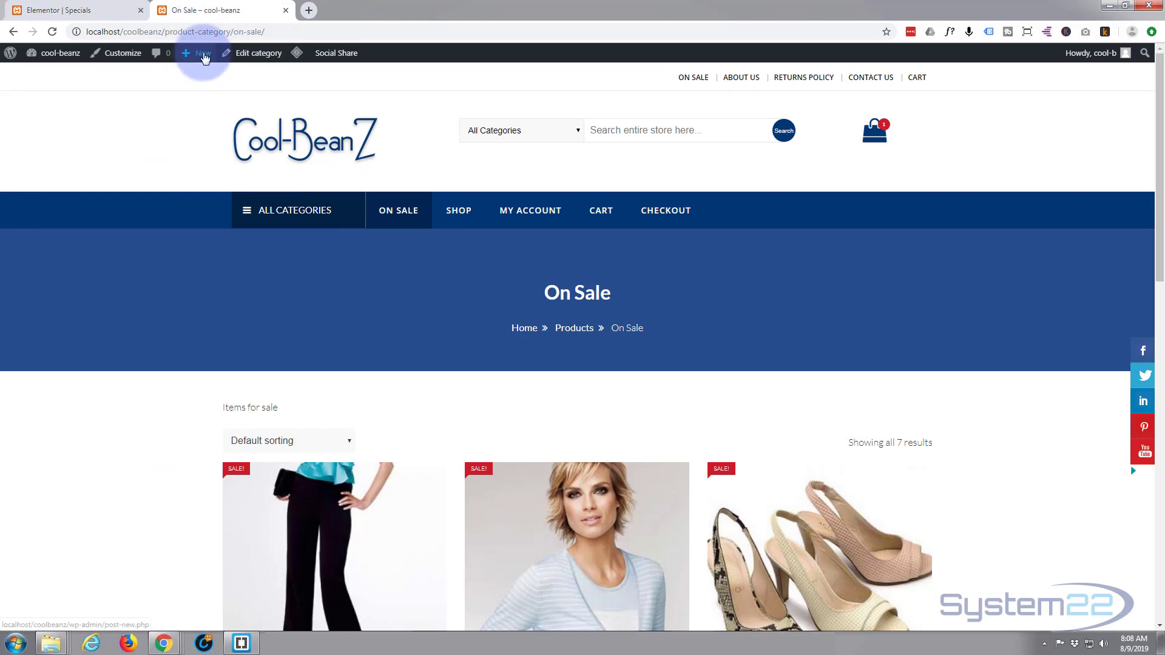
mouse_move(194, 56)
left_click(191, 114)
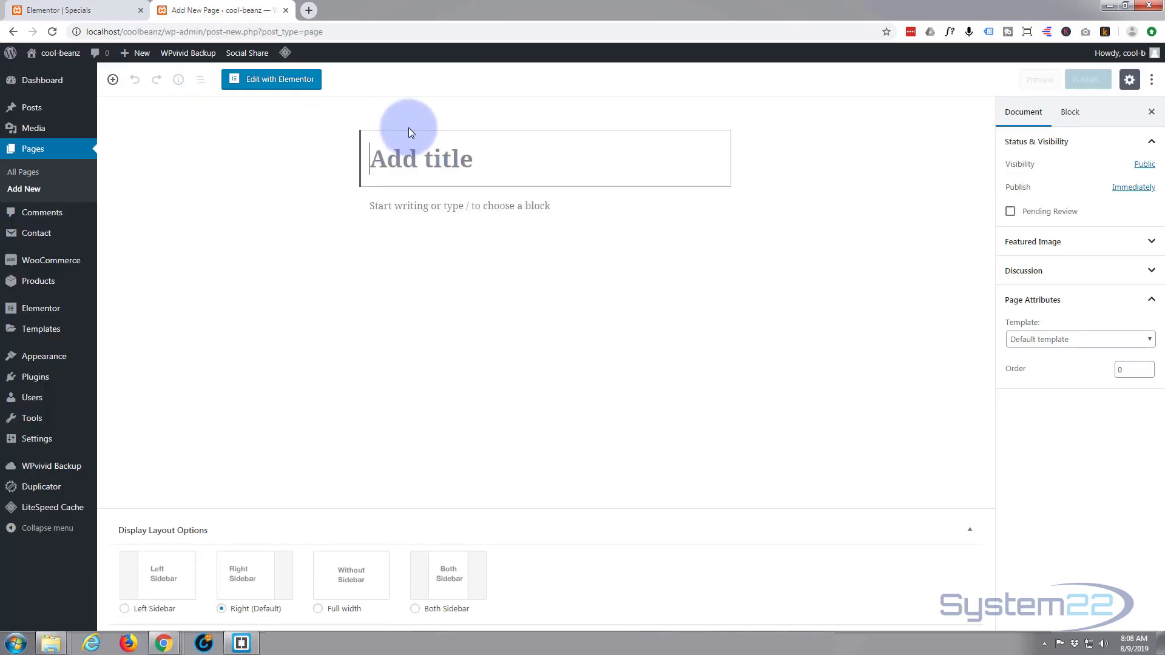
type("hea")
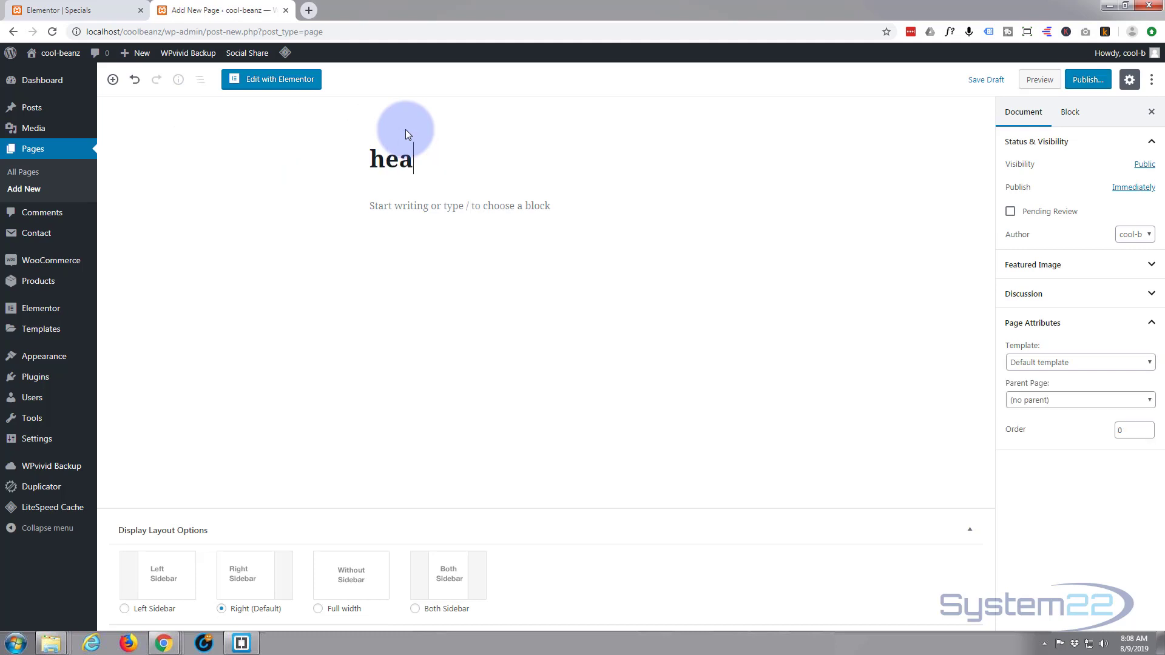
type("der")
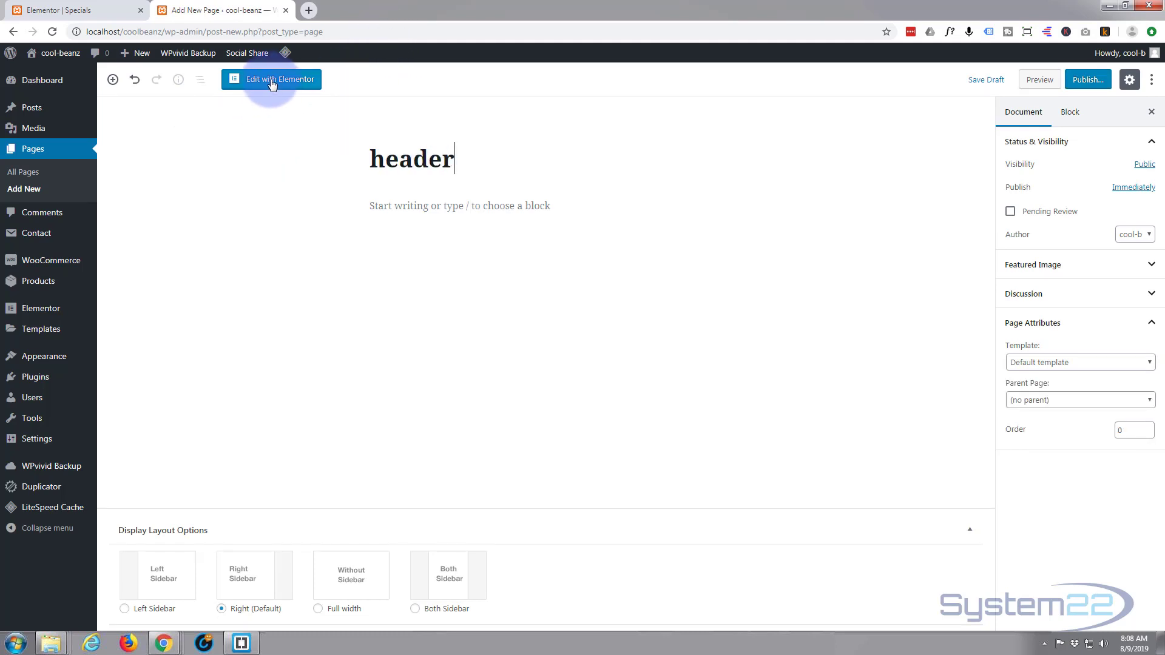
left_click(1069, 83)
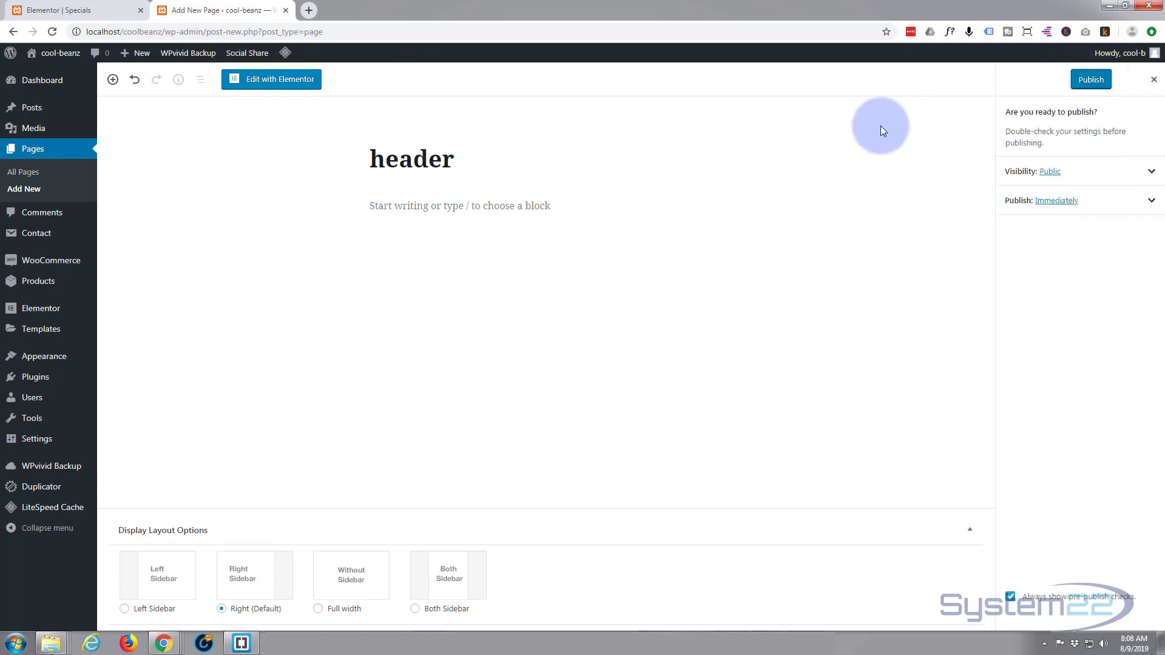
left_click(1086, 80)
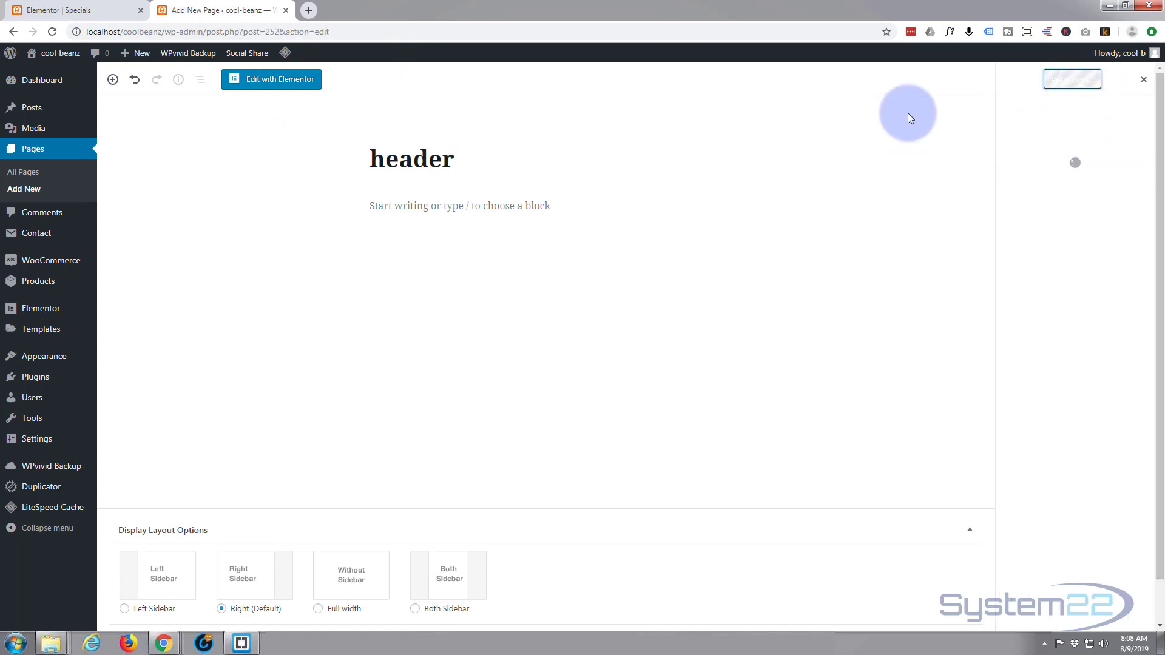
Set the new page's template to Elementor Full Width, update the page and open it in Elementor.
left_click(268, 86)
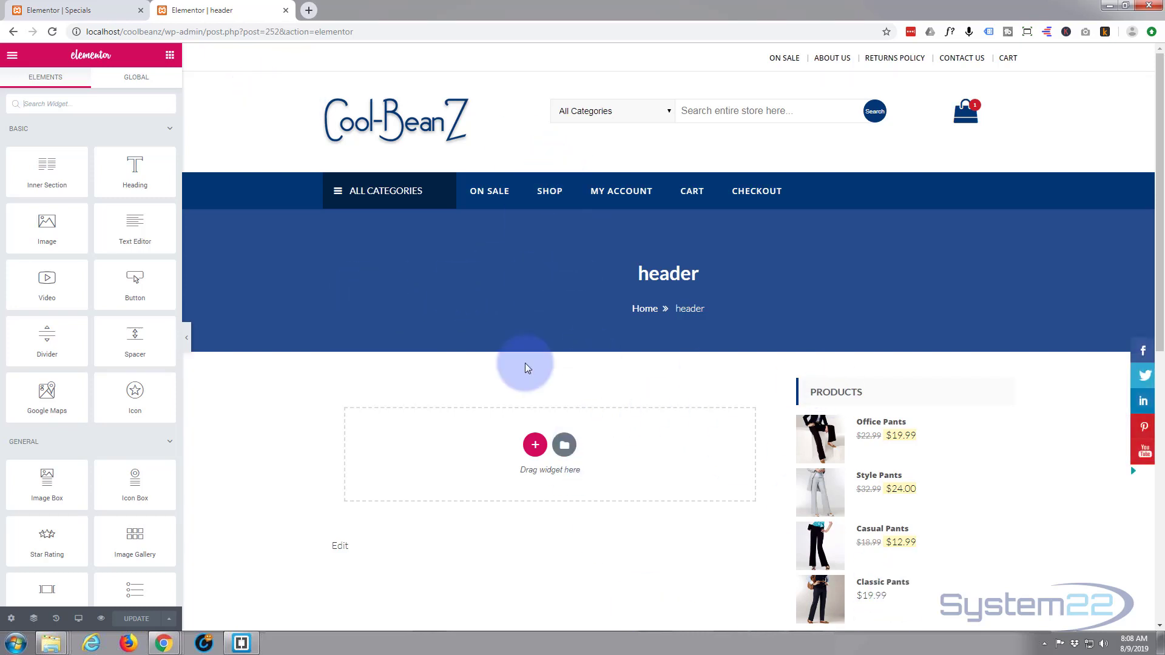
left_click(14, 34)
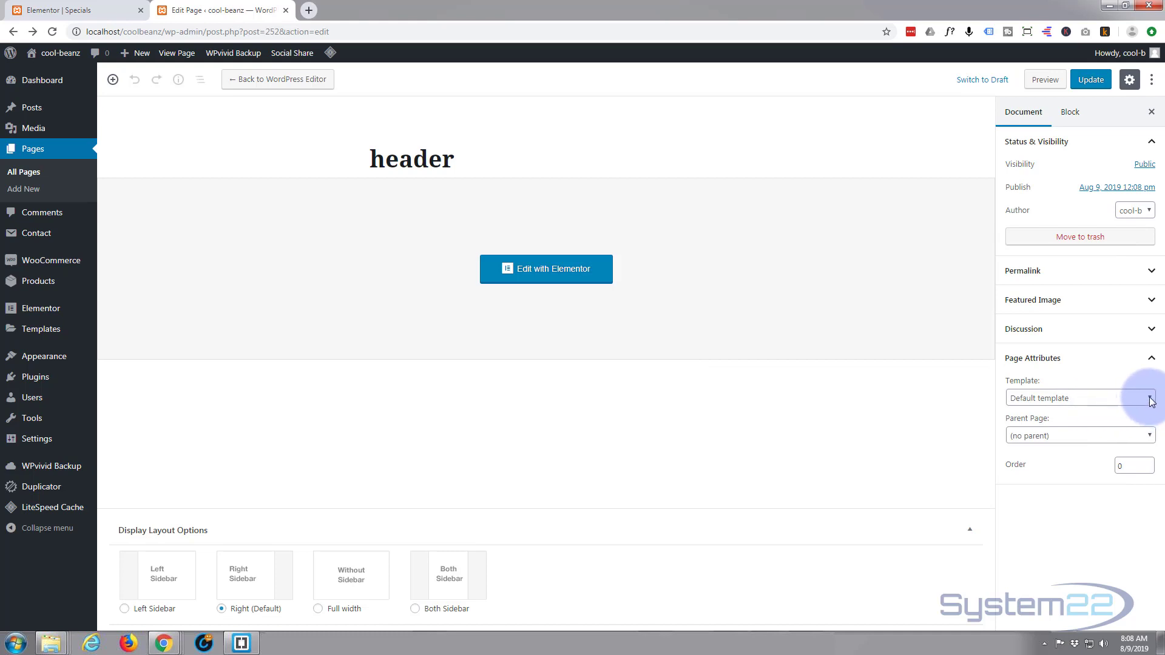
left_click(1148, 402)
left_click(1104, 434)
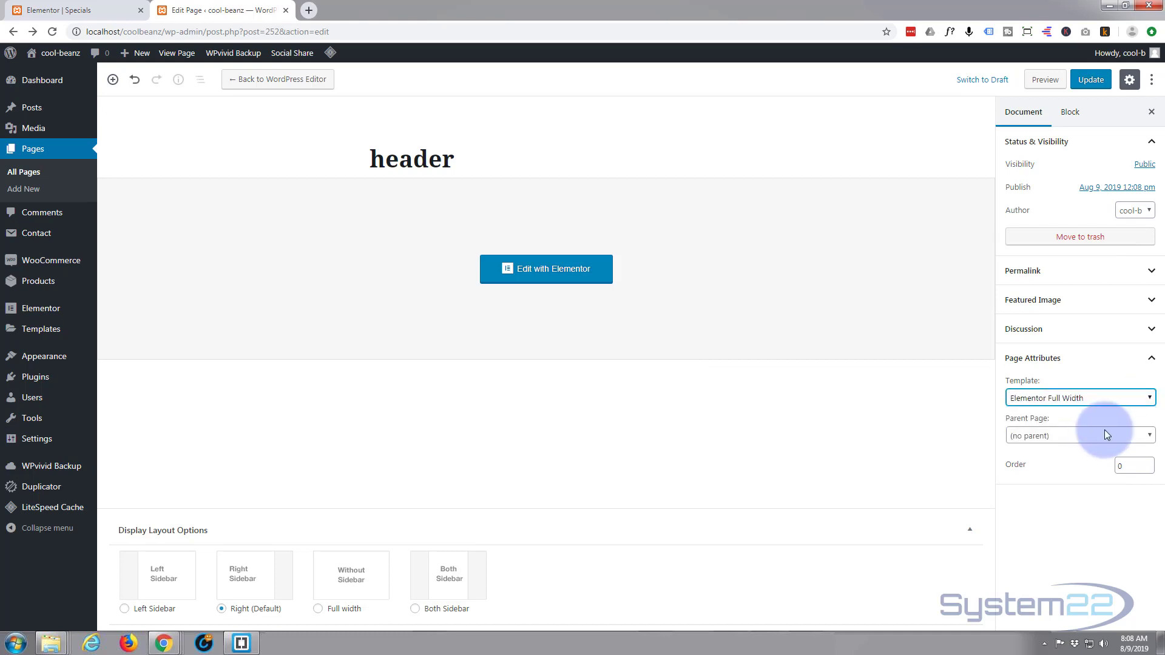
left_click(1090, 80)
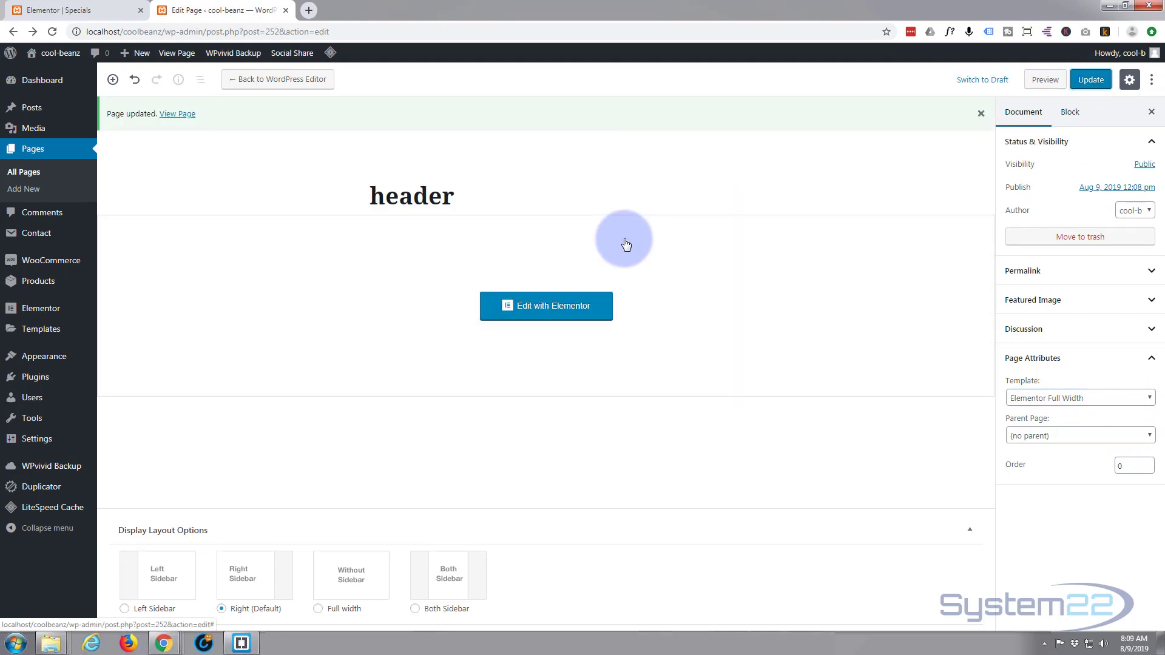
left_click(565, 305)
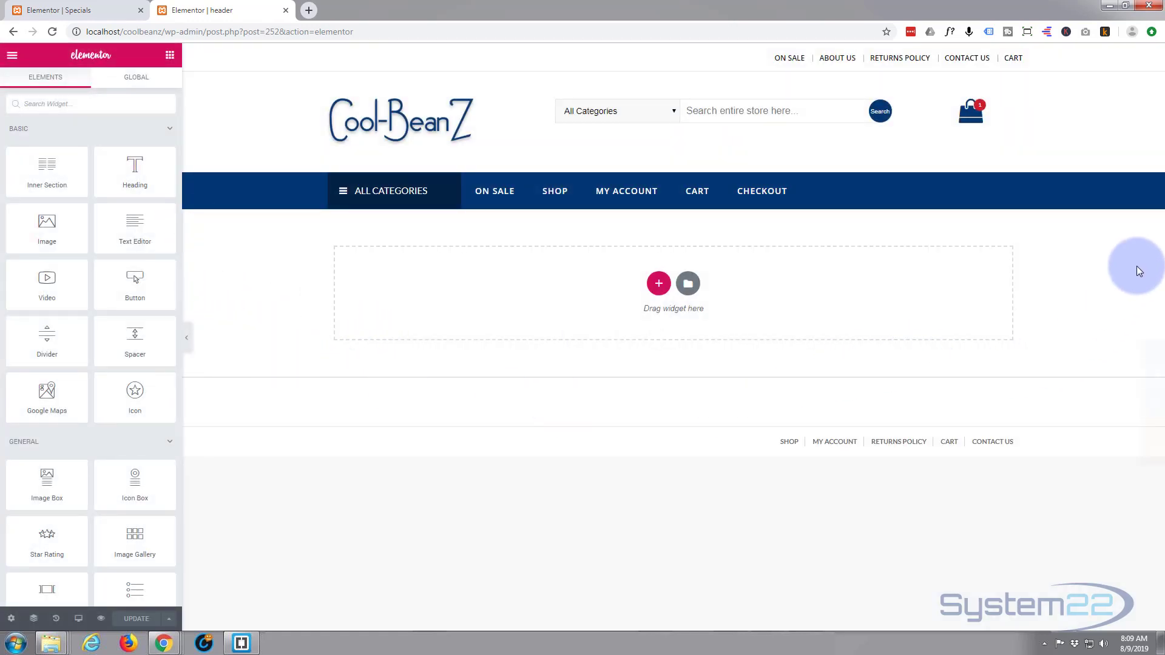
Browse the ready-made page and block designs in the Elementor template library.
left_click(688, 284)
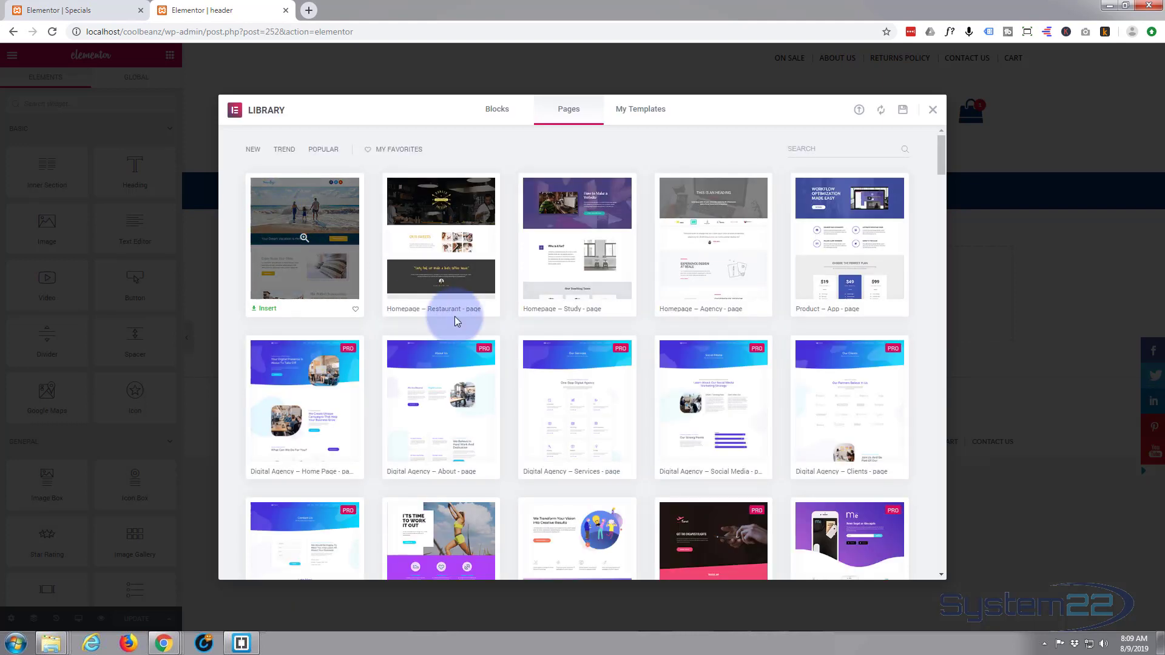
scroll(454, 306, "down", 5)
scroll(452, 306, "down", 3)
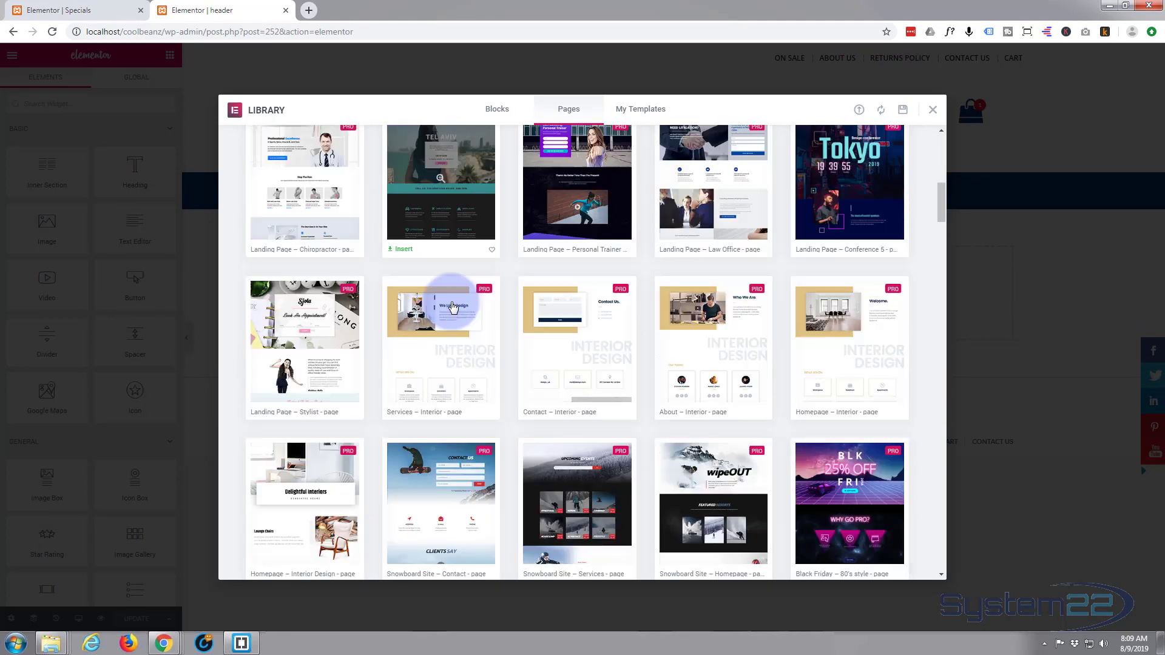
scroll(461, 255, "up", 2)
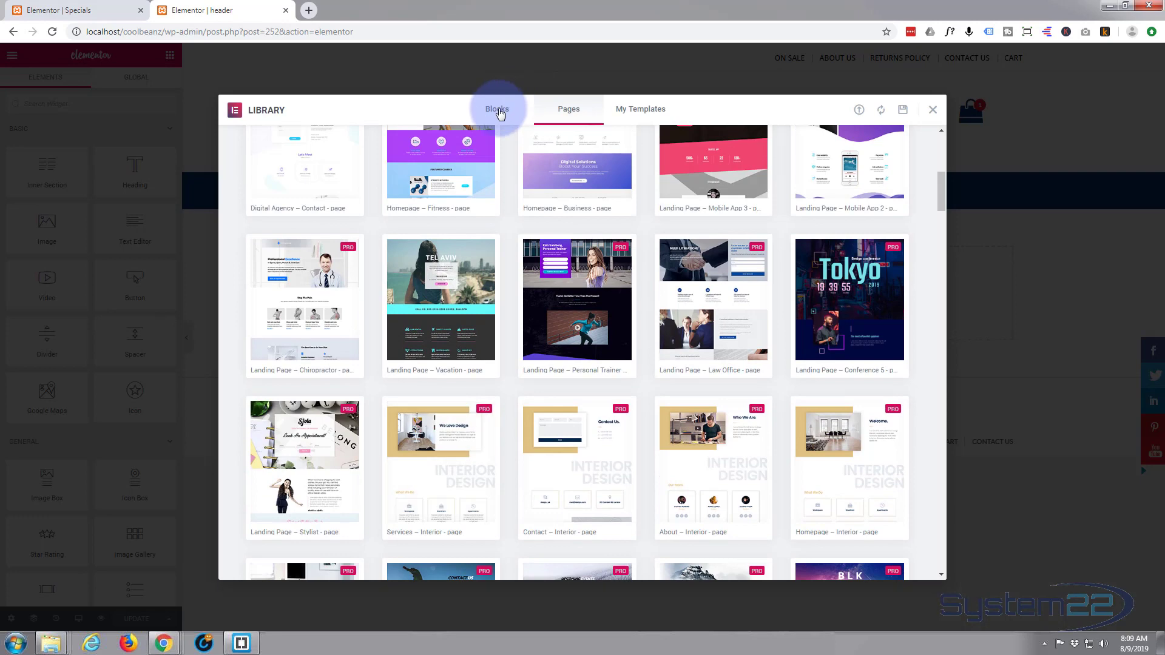
left_click(498, 110)
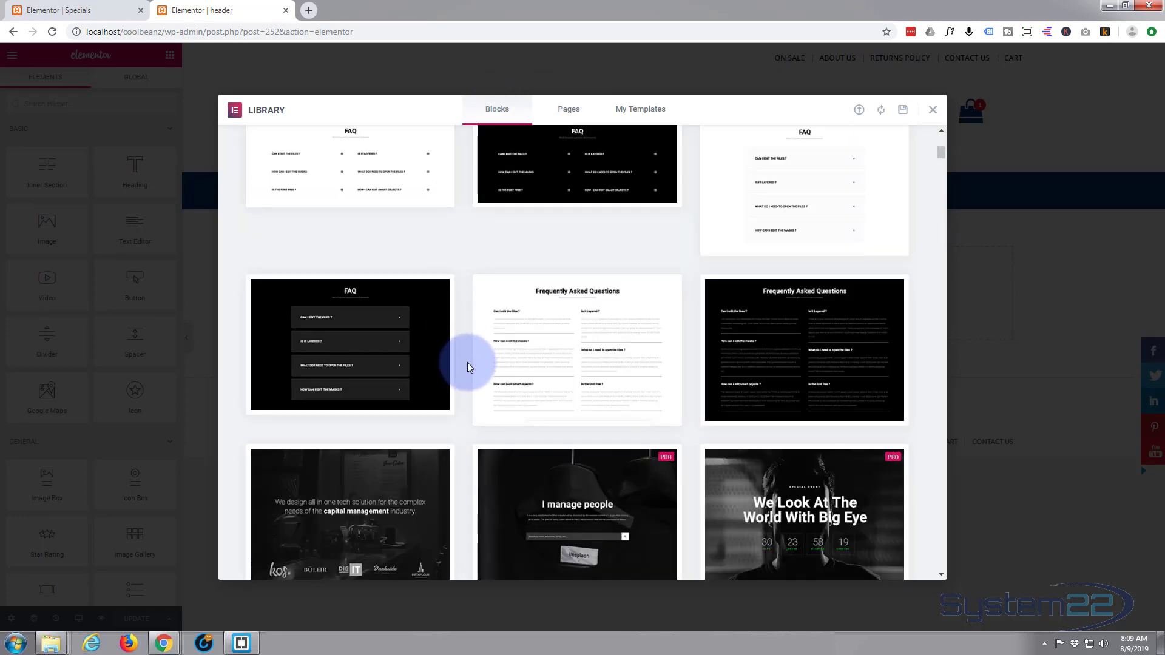
scroll(468, 367, "down", 8)
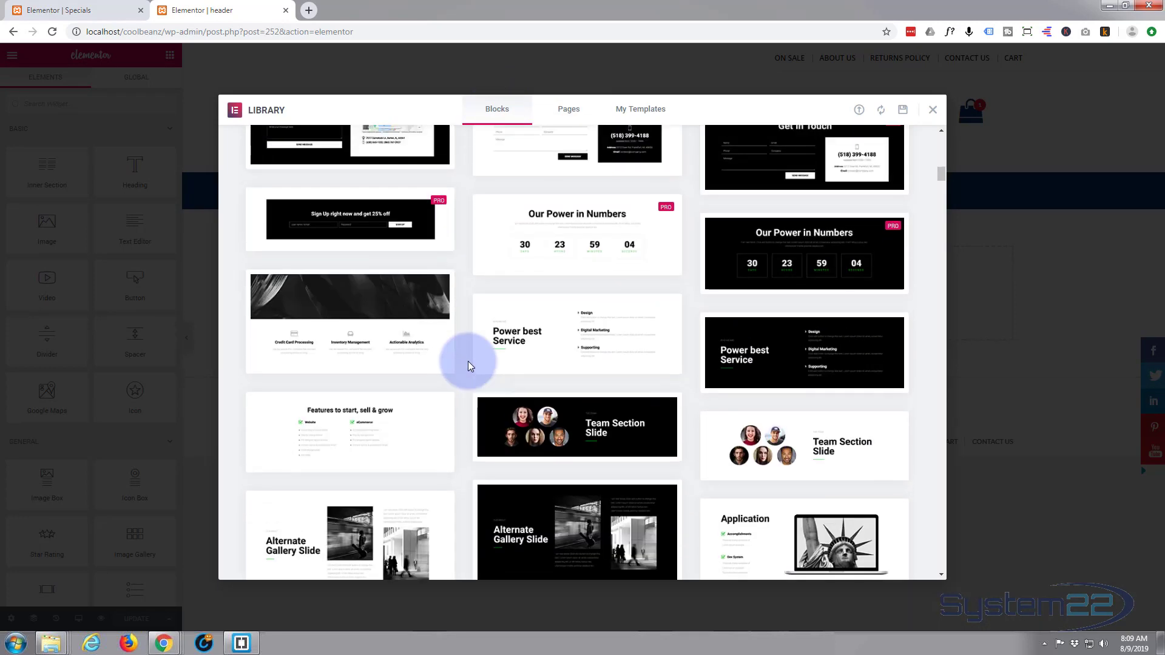
scroll(468, 367, "up", 5)
scroll(468, 367, "up", 6)
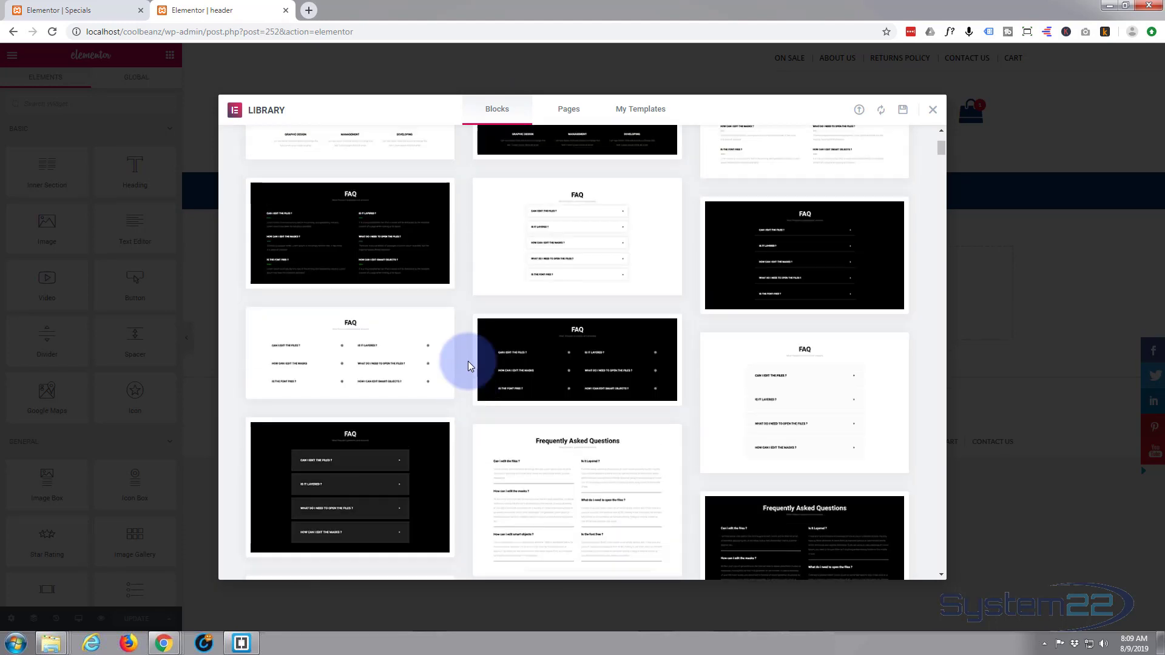
scroll(429, 325, "up", 1)
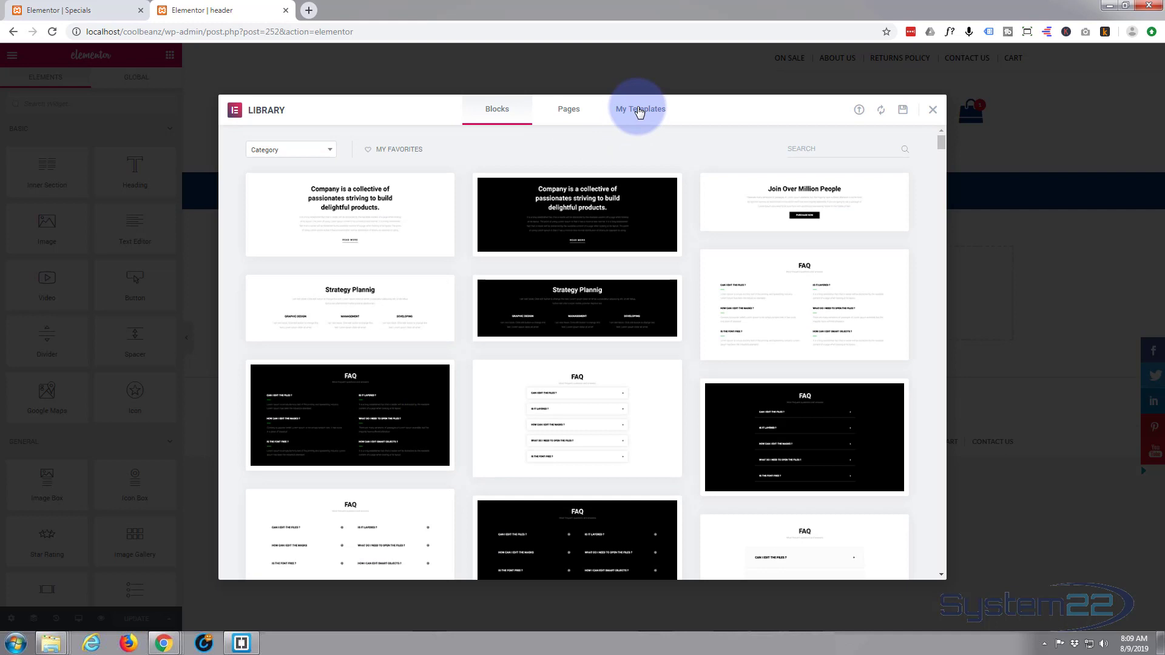
Insert the saved "header" template with its document settings, and set the page layout to Elementor Full Width.
left_click(640, 112)
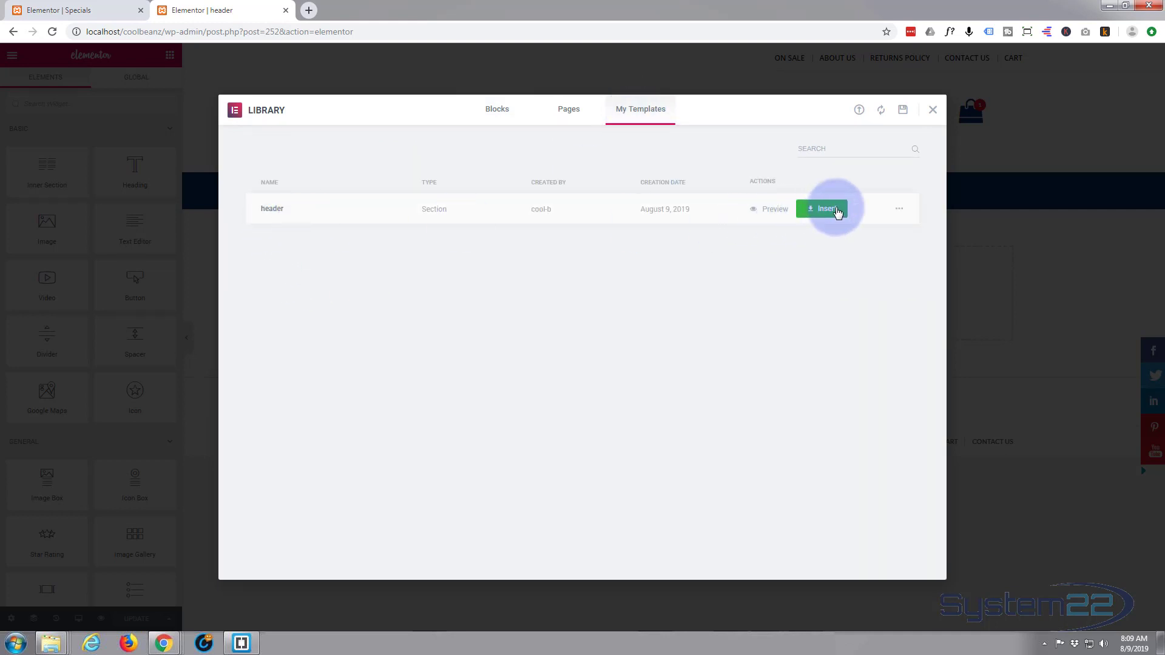
left_click(833, 210)
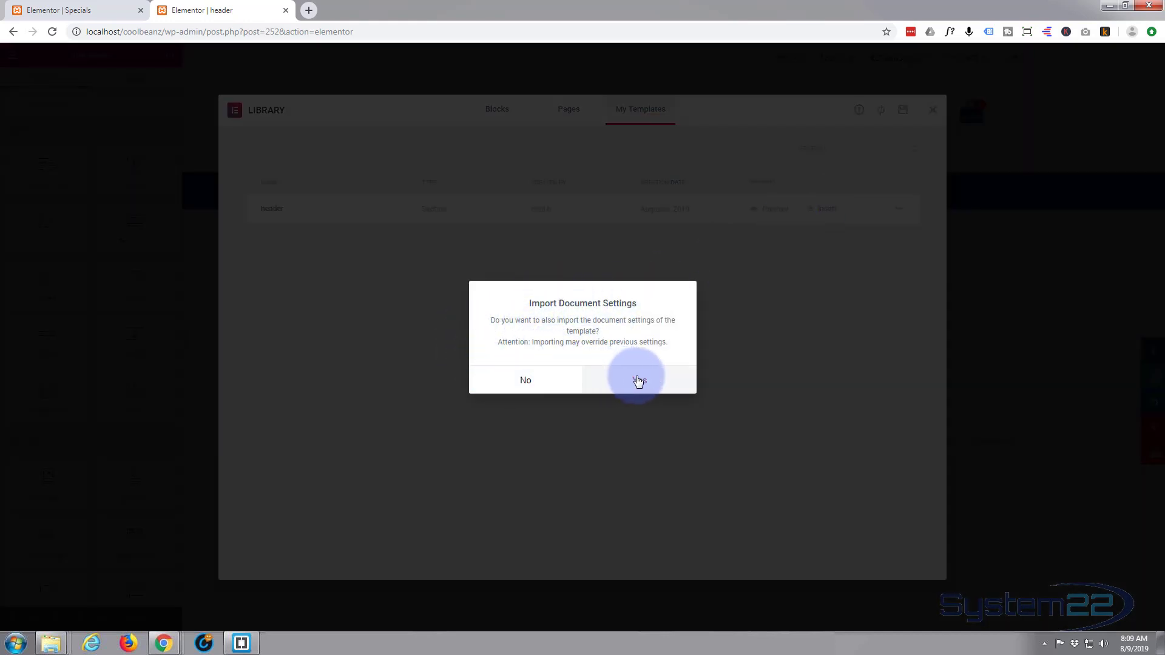
left_click(654, 383)
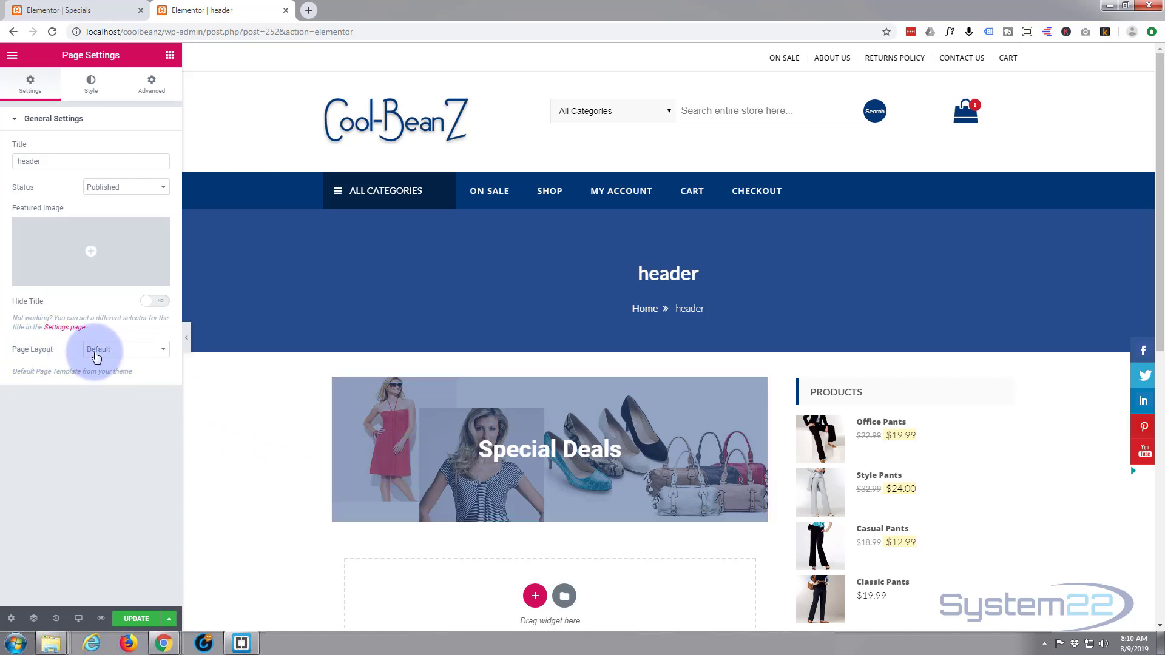
left_click(163, 352)
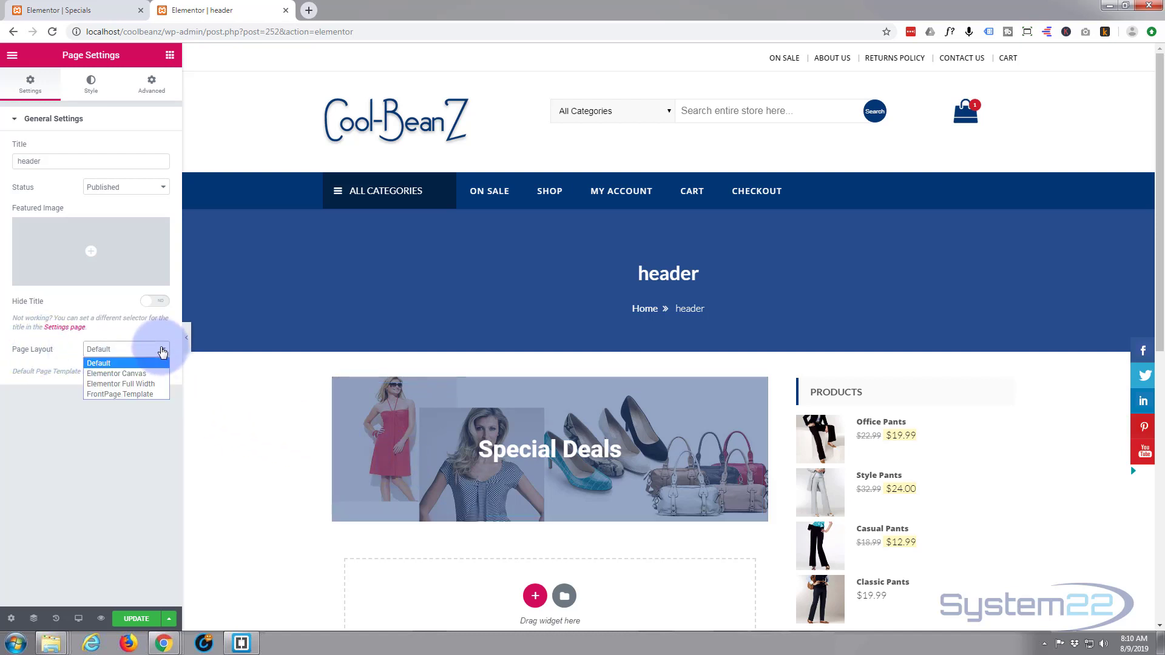
left_click(133, 384)
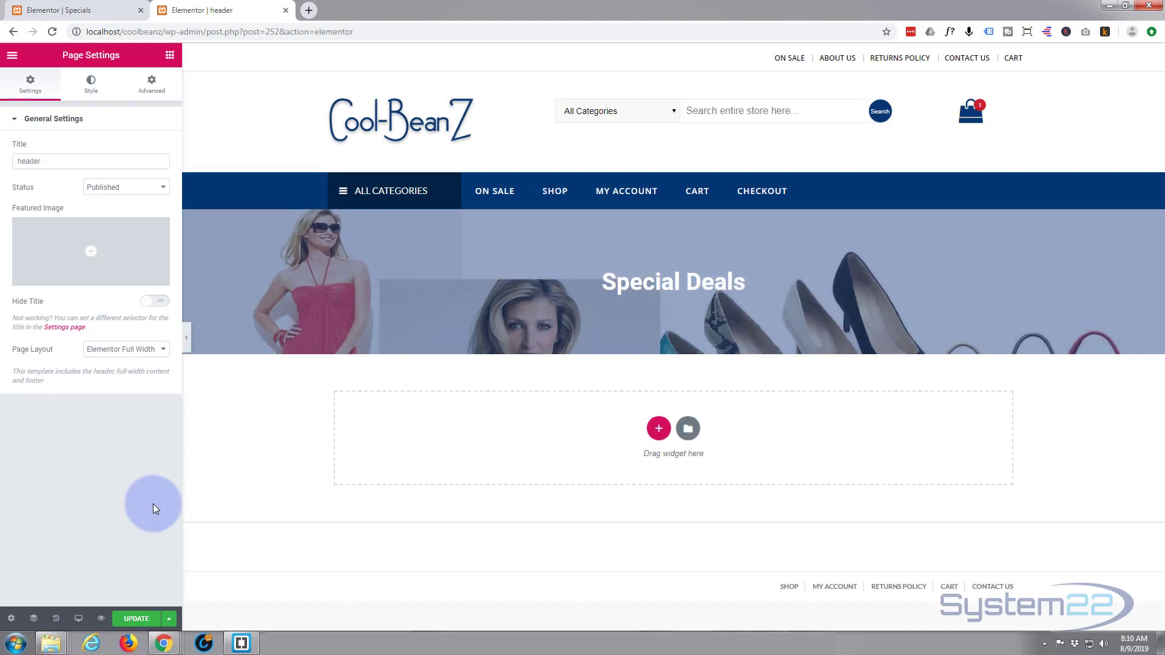
Change the banner heading to "New Page", update the page and preview it.
left_click(663, 277)
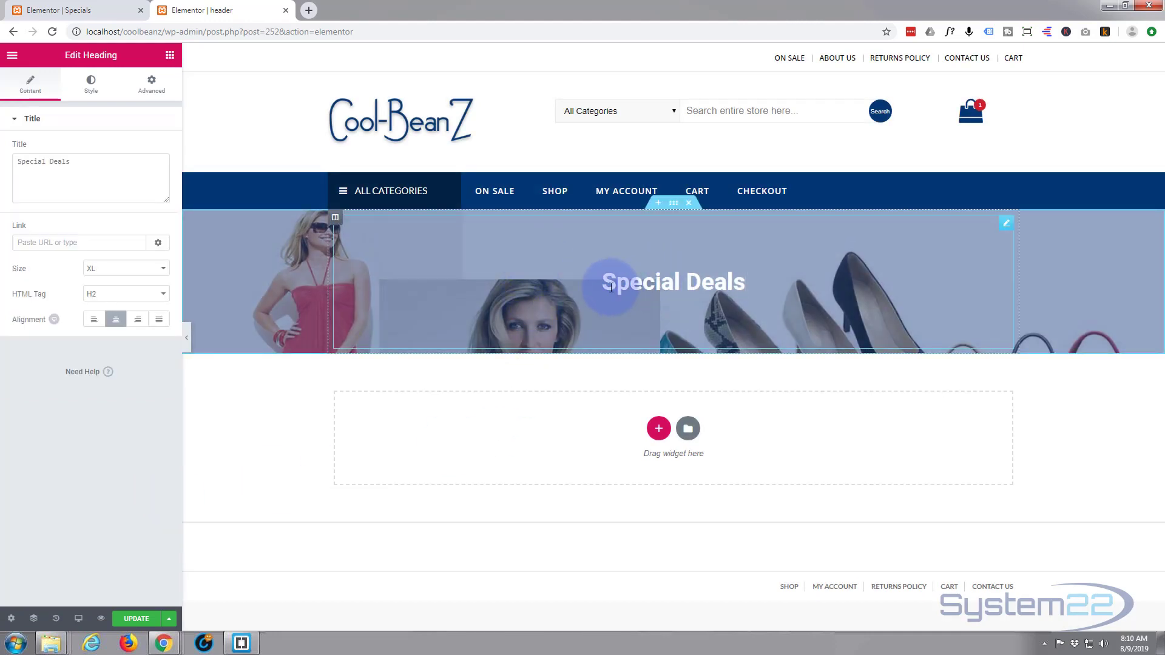
left_click_drag(748, 282, 603, 297)
type("New Page")
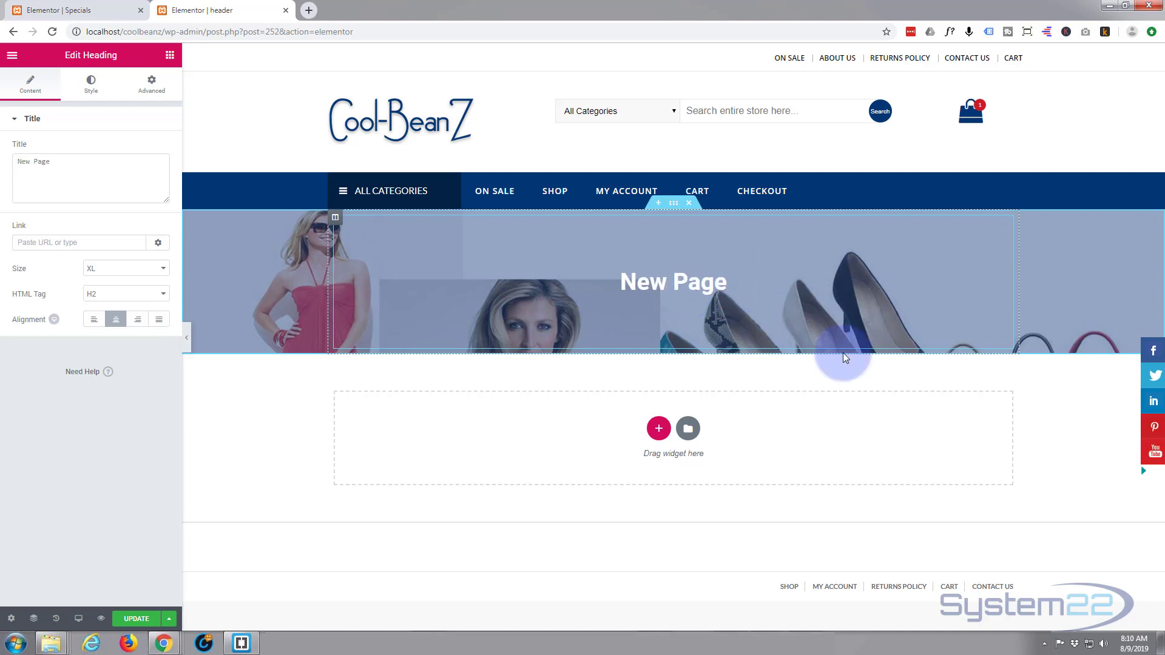
left_click(136, 619)
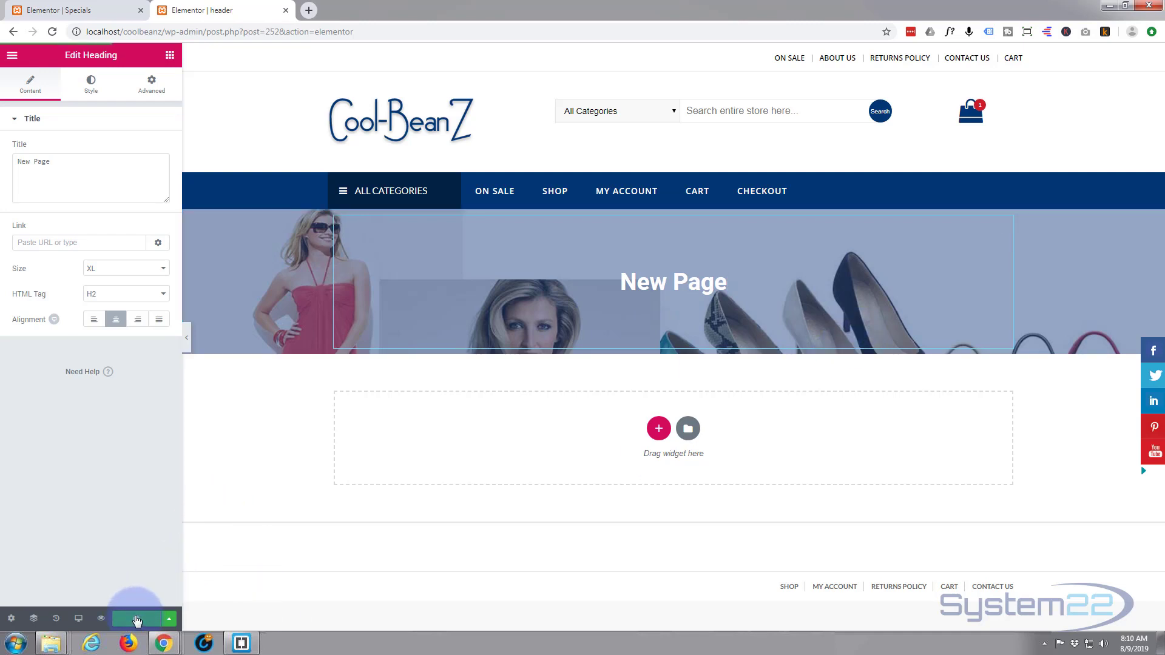
left_click(101, 619)
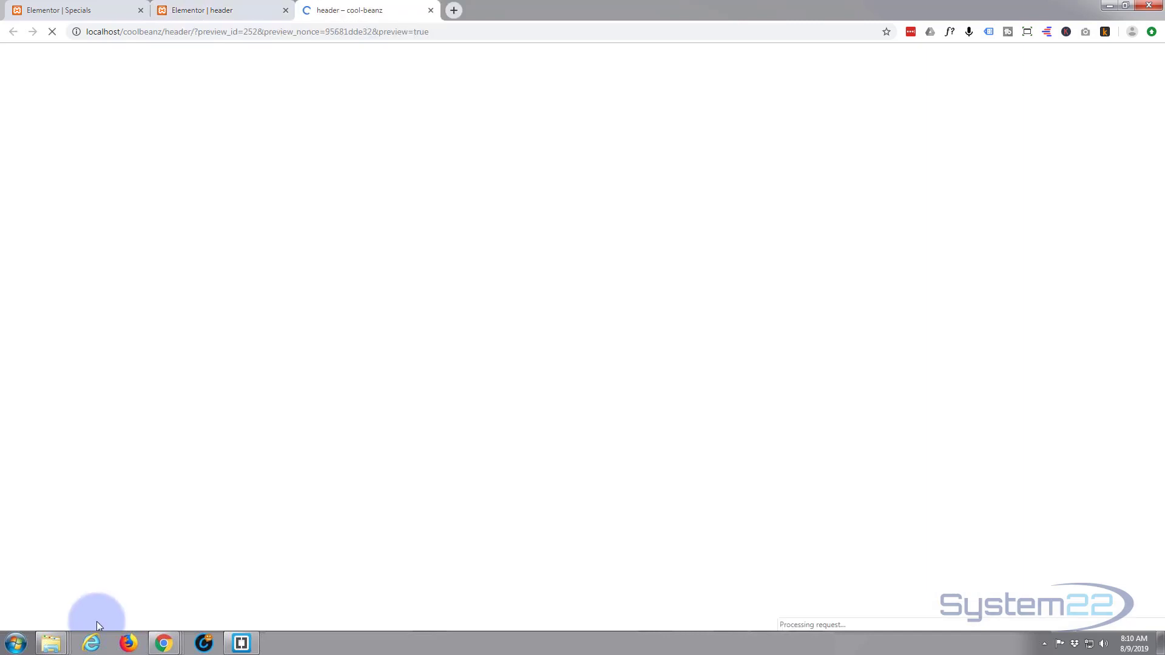